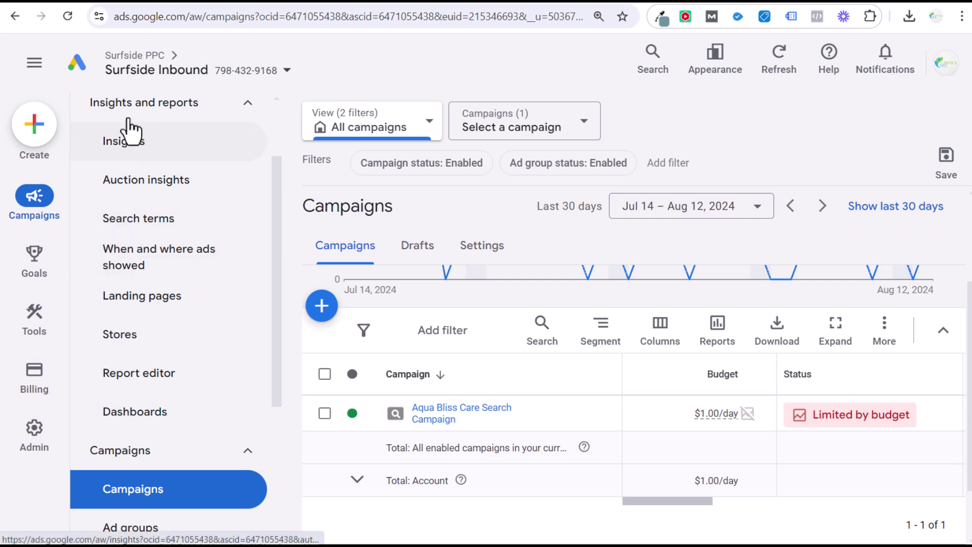
- Open the search terms report for the Aqua Bliss Care Search Campaign and look through the listed search terms
click(431, 416)
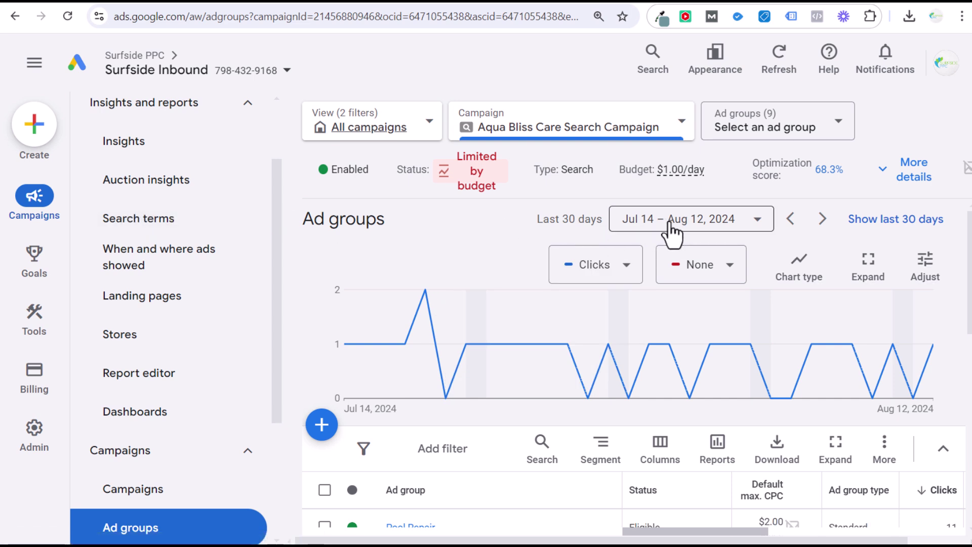
click(124, 223)
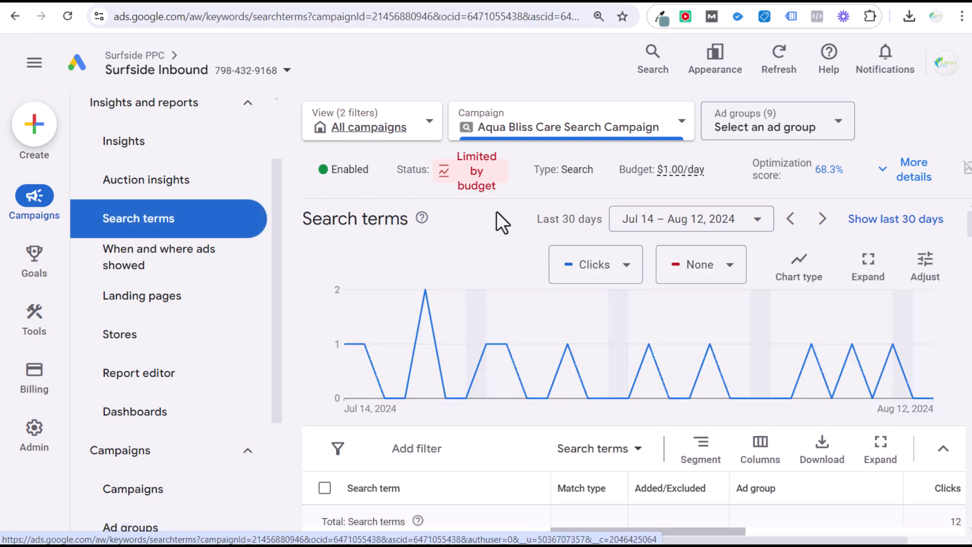
scroll(473, 220, down, 1)
scroll(597, 375, down, 1)
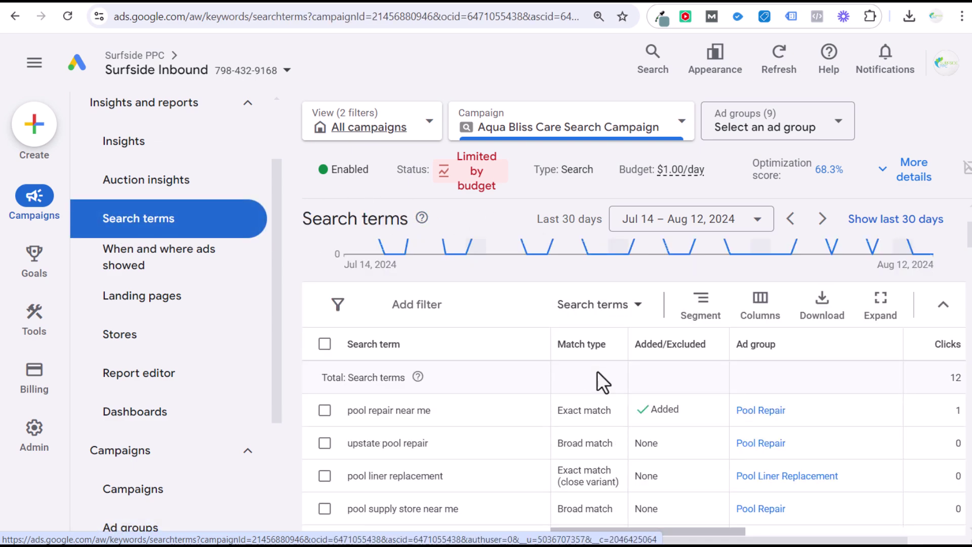
drag(670, 528, 556, 527)
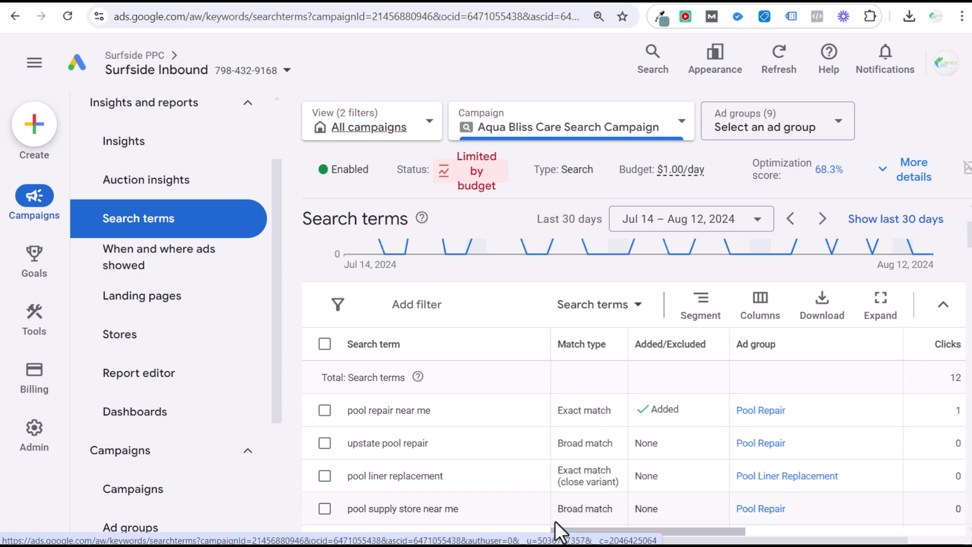
scroll(446, 410, down, 1)
scroll(448, 360, down, 2)
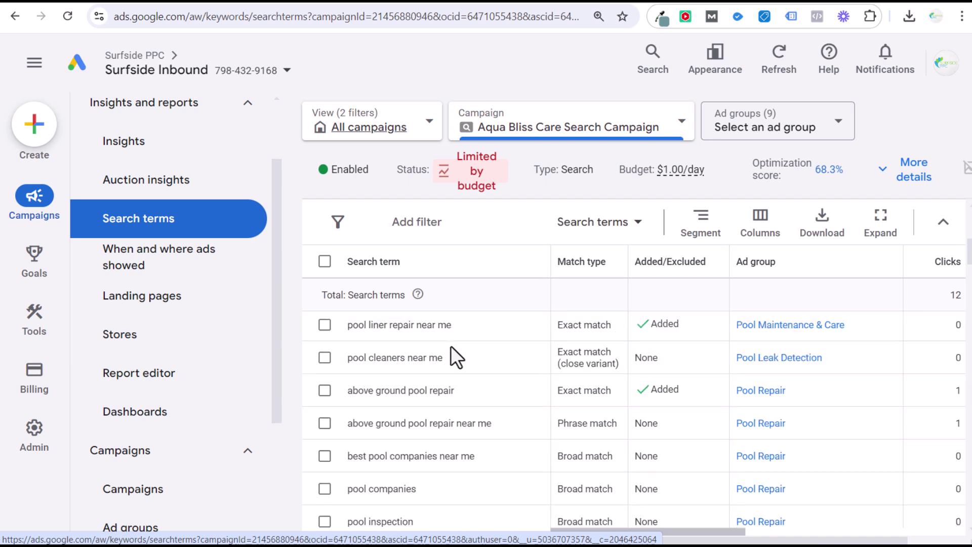
scroll(493, 374, down, 1)
scroll(492, 374, up, 2)
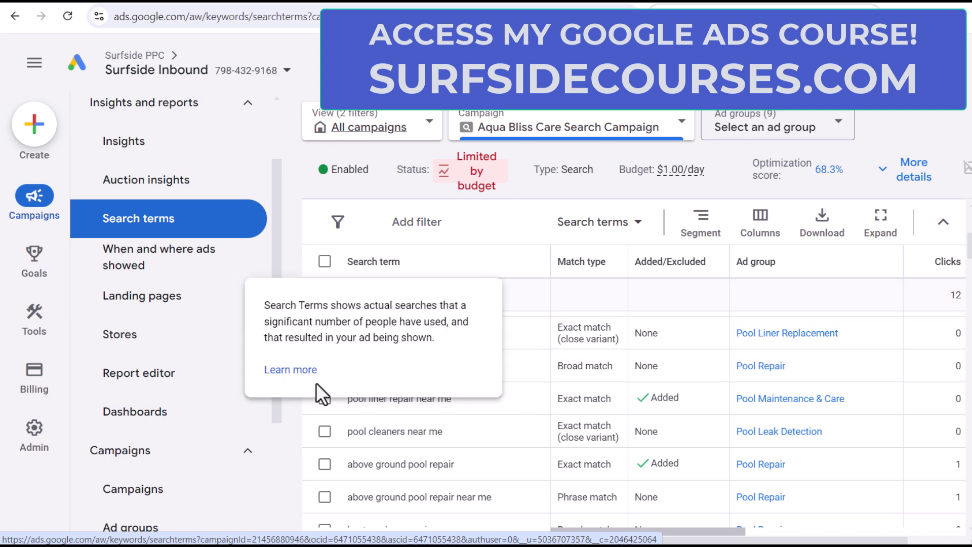
- Select the search term "pool supply store near me" and start adding it as a negative keyword
click(325, 366)
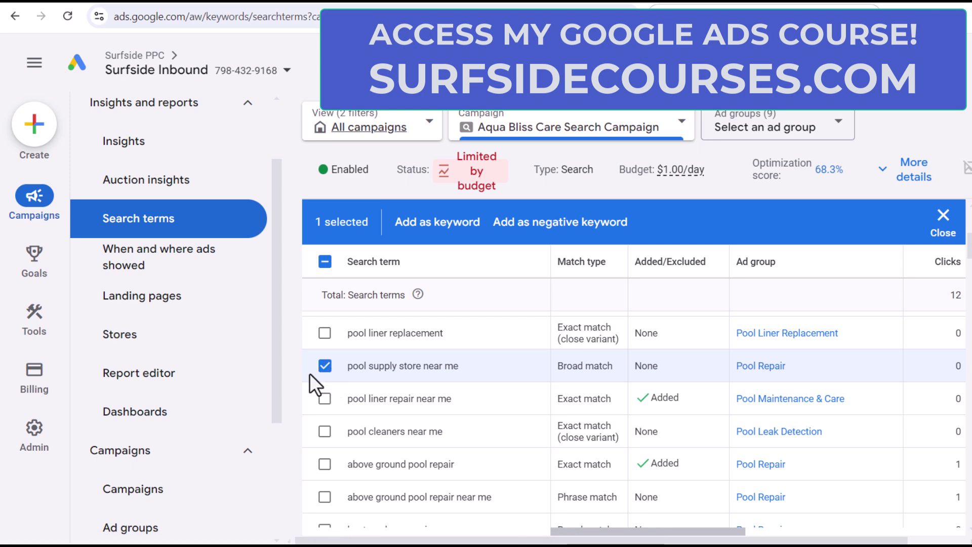
click(536, 225)
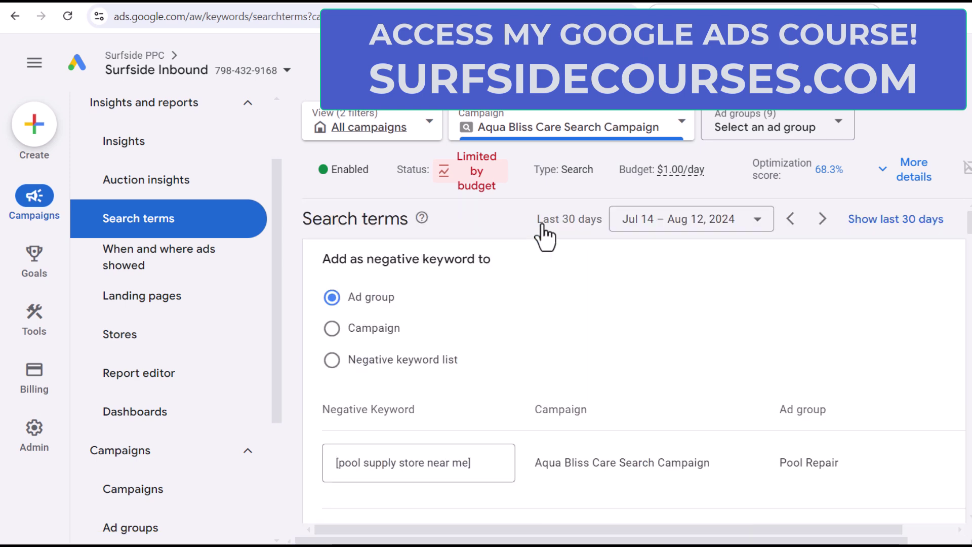
scroll(669, 332, down, 3)
scroll(663, 330, up, 1)
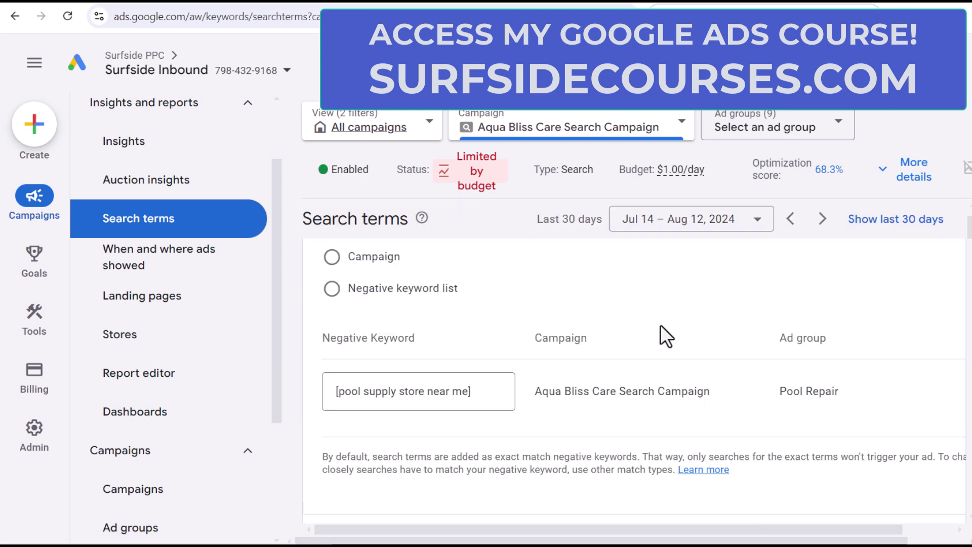
scroll(657, 311, up, 1)
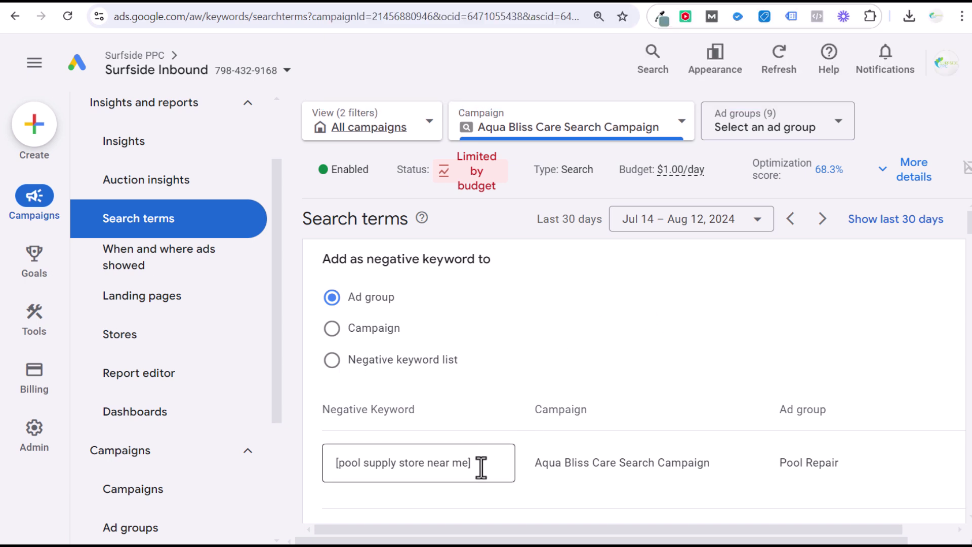
- Replace the proposed exact match negative keyword with the single word supply, trying supplies as a variant
drag(484, 463, 300, 466)
text(supply)
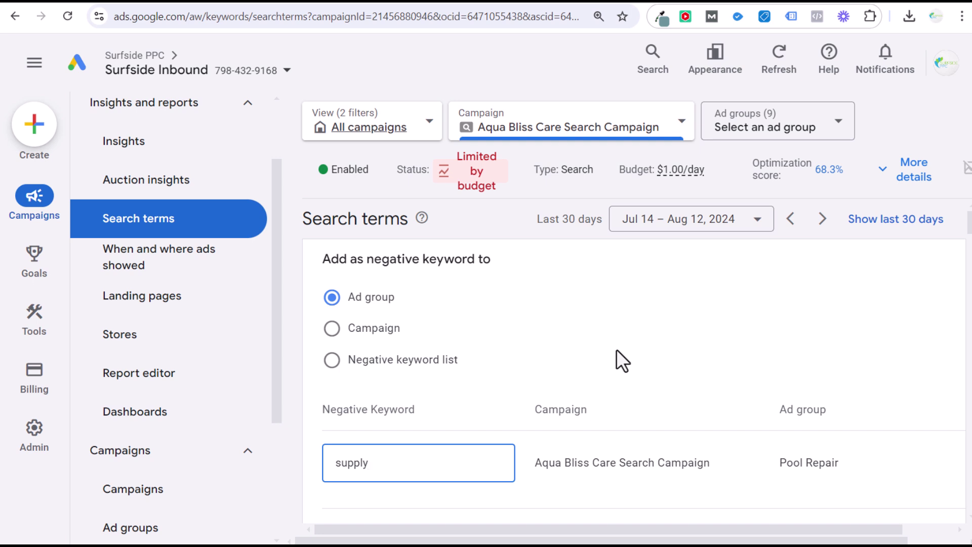
key(BackSpace)
text(ies)
key(BackSpace)
key(BackSpace)
key(BackSpace)
key(BackSpace)
key(BackSpace)
text(ly)
- Change the negative keyword to the broad match term pool supply store
key(BackSpace)
key(BackSpace)
key(BackSpace)
key(BackSpace)
key(BackSpace)
text(pool supply store)
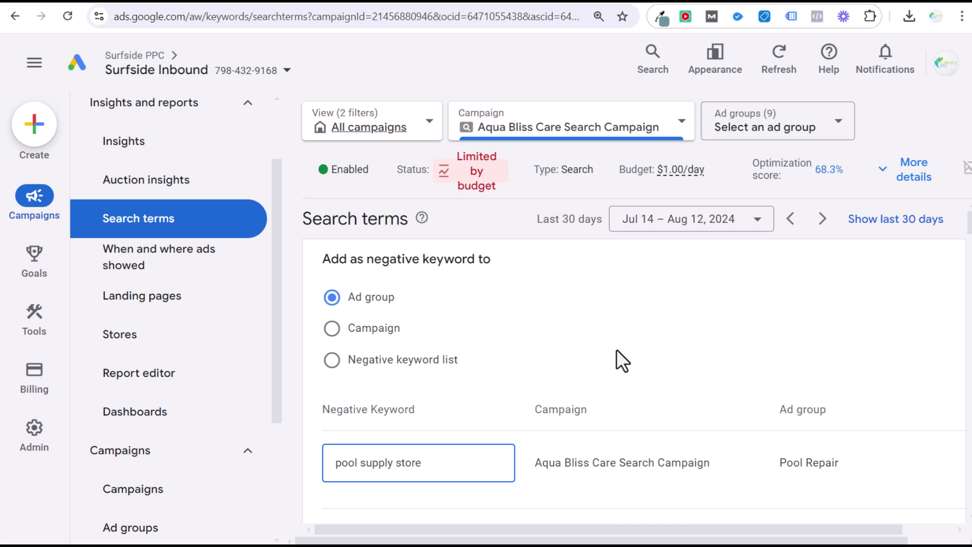
- Clear the negative keyword and shorten it to the single word supply
key(BackSpace)
key(BackSpace)
key(BackSpace)
key(BackSpace)
key(BackSpace)
key(BackSpace)
key(BackSpace)
key(BackSpace)
key(BackSpace)
key(BackSpace)
key(BackSpace)
key(BackSpace)
key(BackSpace)
key(BackSpace)
key(BackSpace)
key(BackSpace)
key(BackSpace)
text(supply)
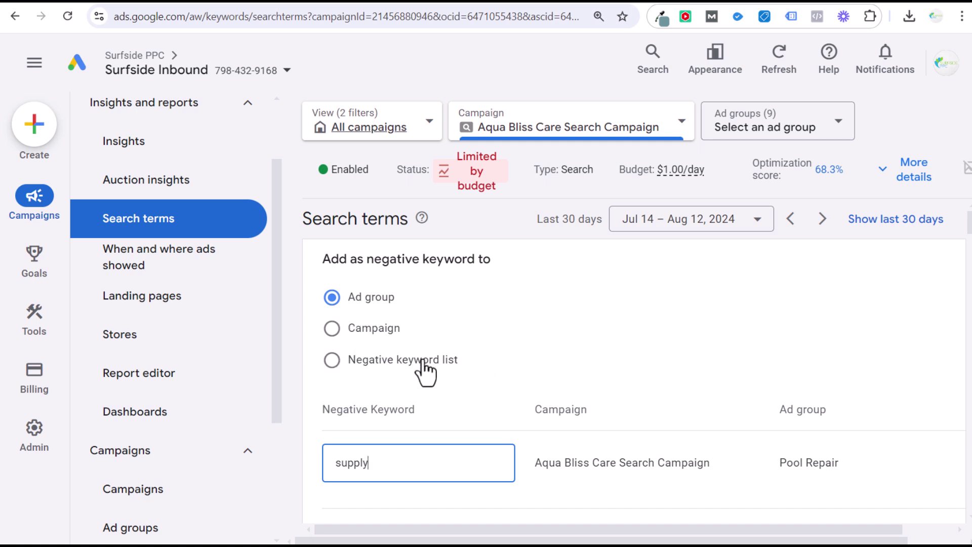
- Set the negative keyword to apply at Campaign level and turn it into the phrase match "supply store" in quotation marks
scroll(623, 350, down, 1)
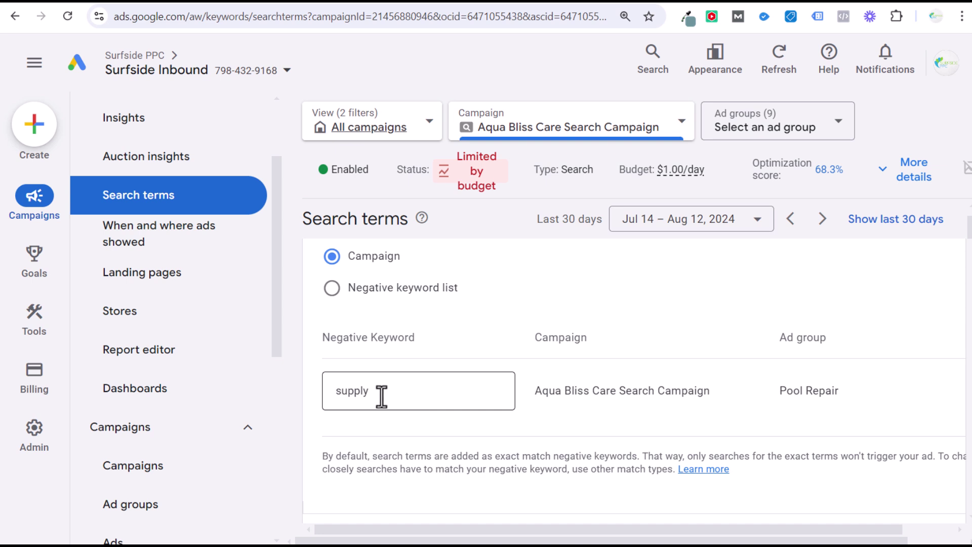
click(404, 387)
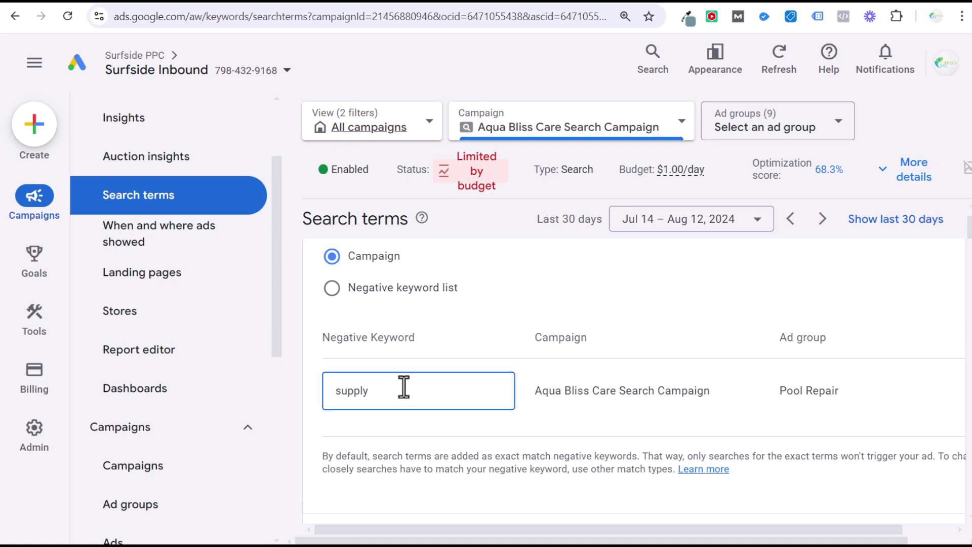
text(store")
click(335, 392)
text(")
drag(338, 393, 370, 394)
double_click(381, 393)
click(424, 393)
drag(452, 392, 330, 388)
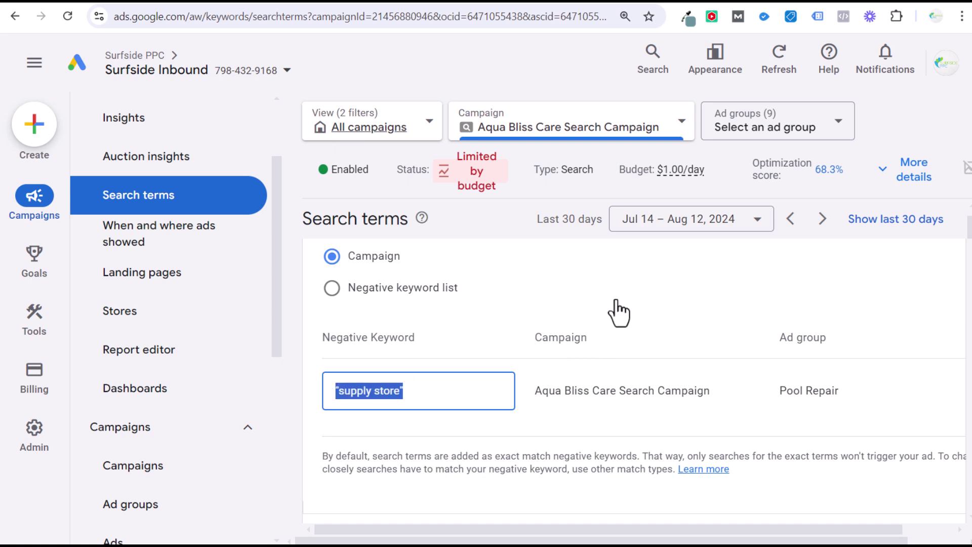
- Replace the phrase match negative keyword with the broad match supply store, without quotation marks
text(supply sor)
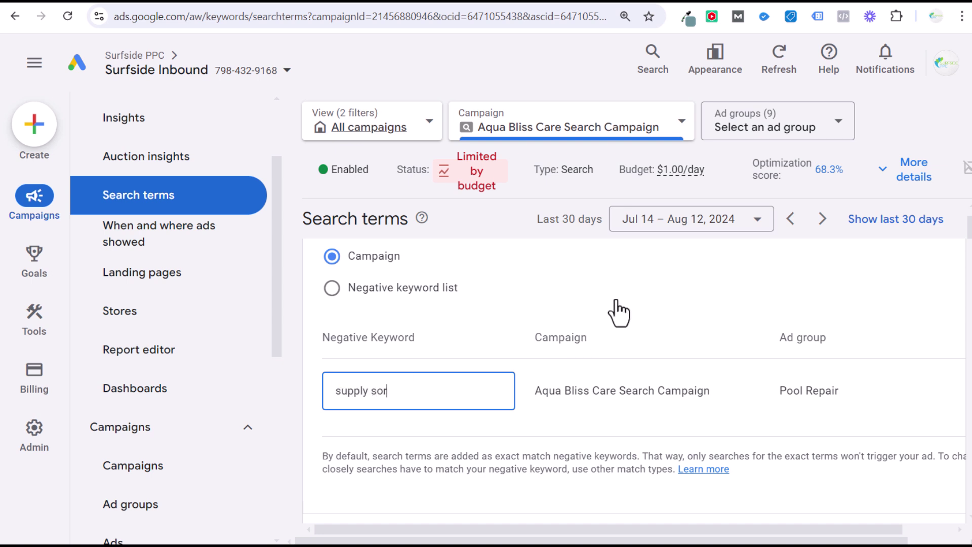
key(BackSpace)
key(BackSpace)
text(tore)
double_click(353, 391)
double_click(386, 392)
drag(412, 393, 302, 387)
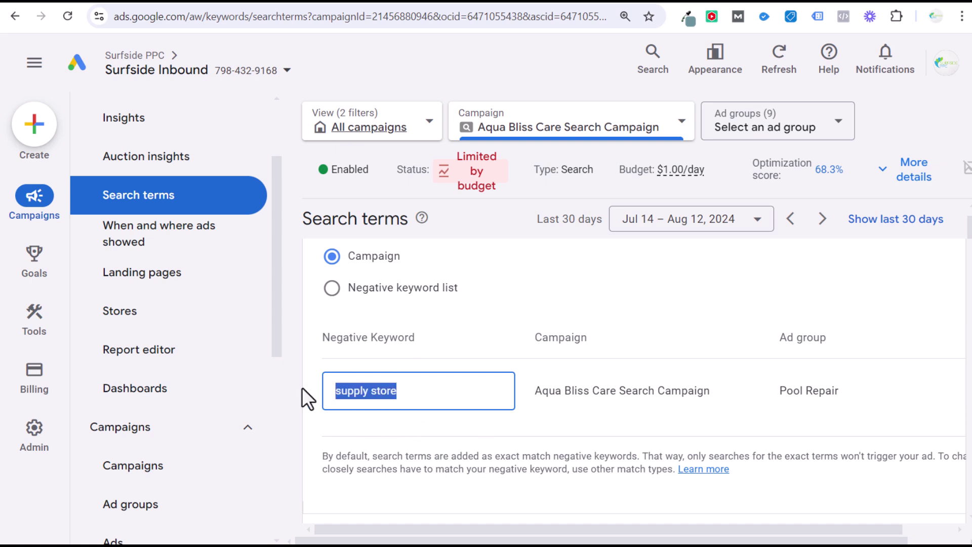
click(416, 395)
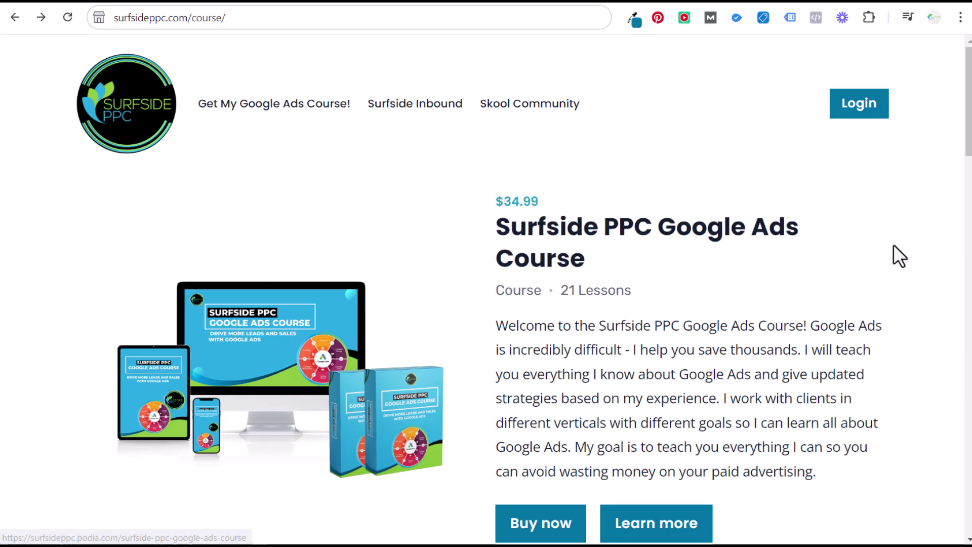
- Look through the Surfside PPC Google Ads course page and the Surfside Inbound membership page in the browser
scroll(899, 259, down, 4)
scroll(899, 255, down, 12)
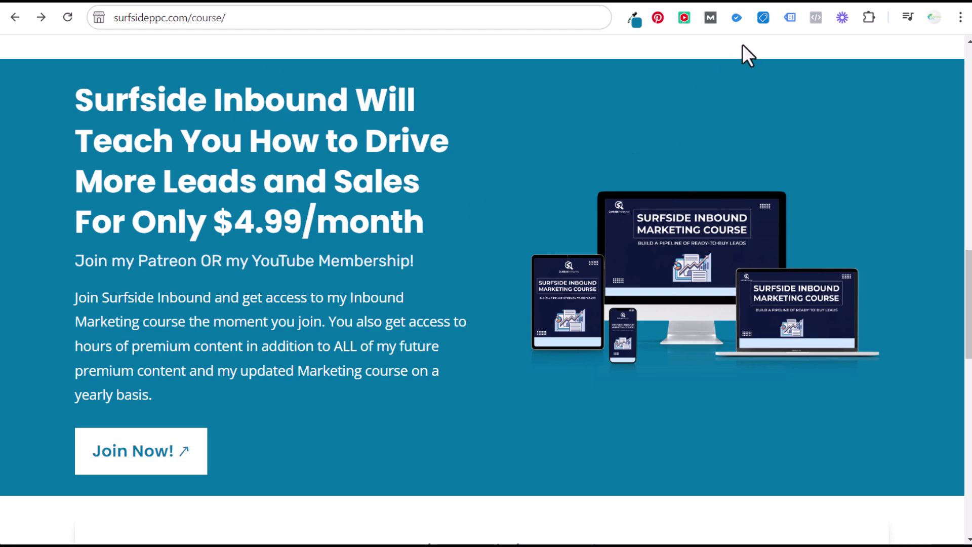
click(745, 3)
scroll(328, 301, down, 5)
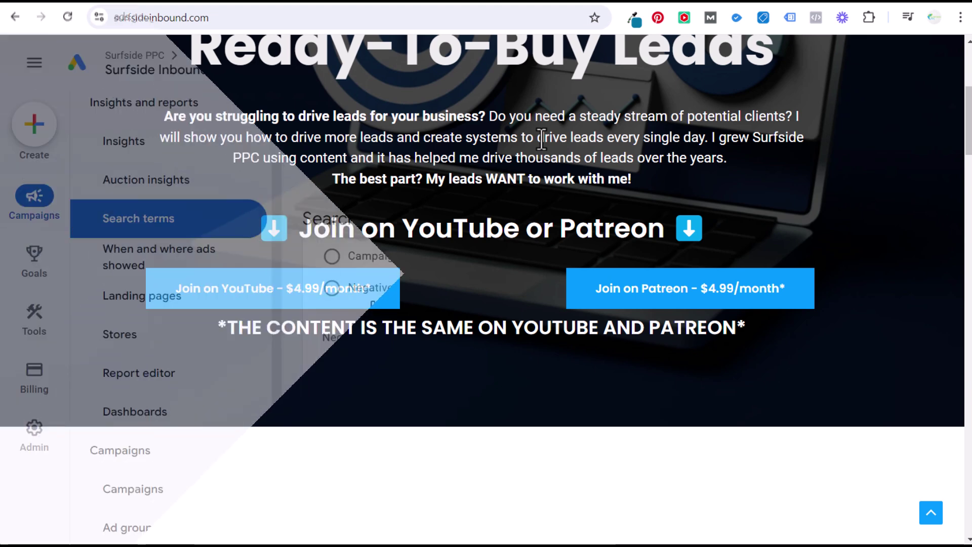
- In Google Ads, try "pool supply st" and "supplies" as the negative keyword, then undo to restore [pool supply store near me]
key(ctrl+a)
key(BackSpace)
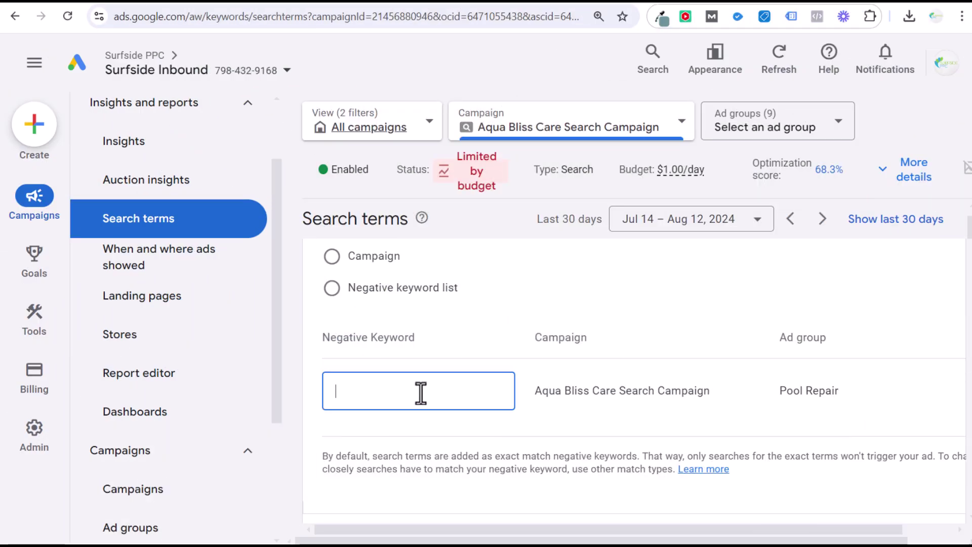
text(pool supply st)
key(ctrl+a)
key(BackSpace)
text(supplies)
key(ctrl+z)
key(ctrl+z)
key(ctrl+z)
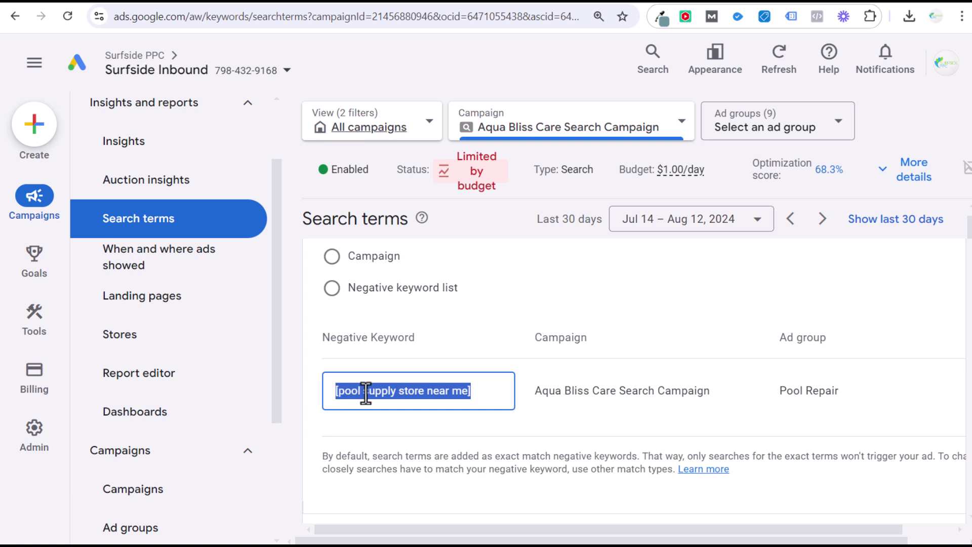
- Trim [pool supply store near me] to the phrase match negative keyword "supply store" in quotation marks
click(474, 393)
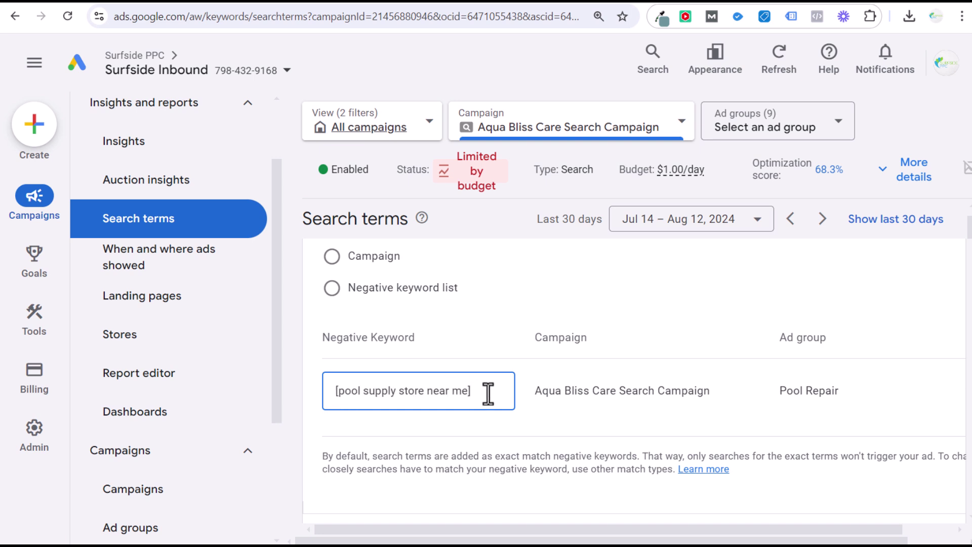
drag(485, 393, 333, 391)
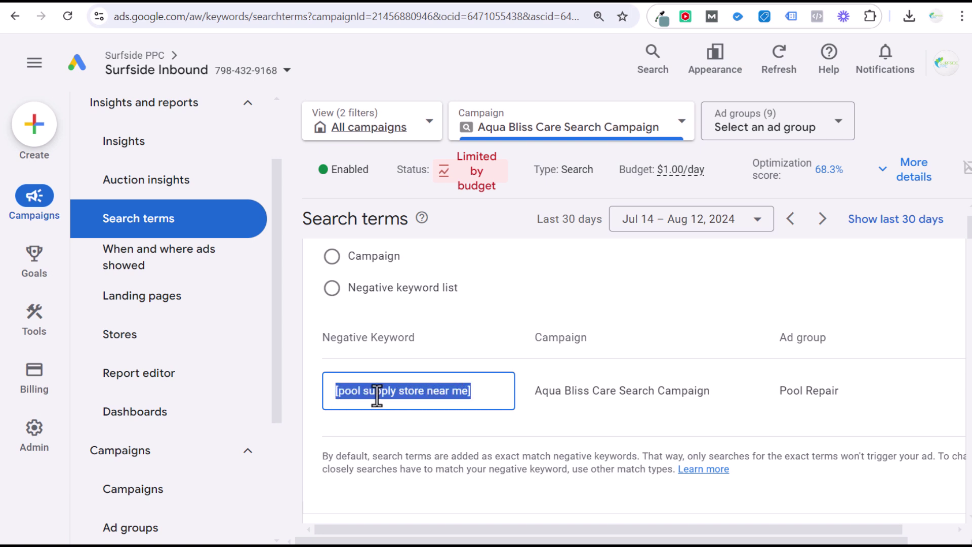
click(402, 398)
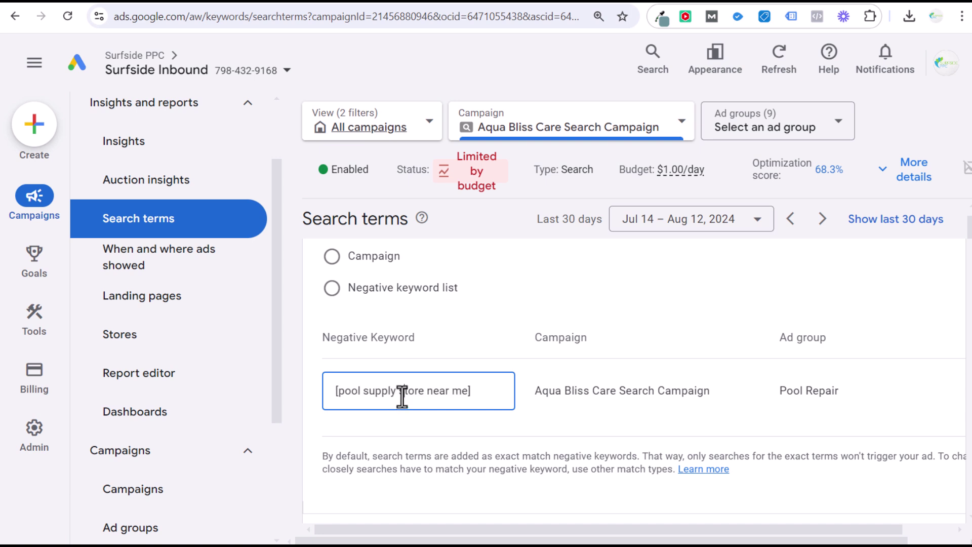
click(365, 391)
text(])
drag(358, 390, 319, 398)
key(BackSpace)
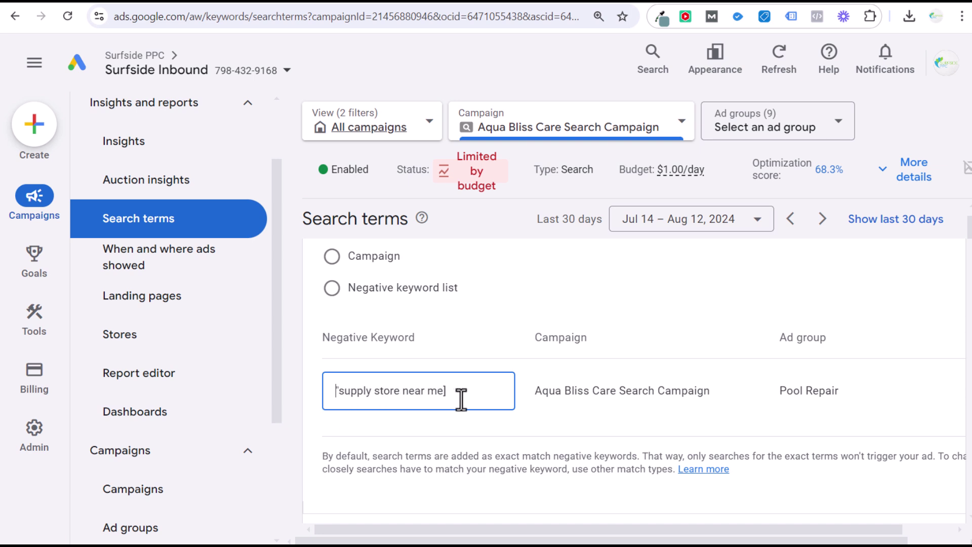
drag(402, 391, 502, 390)
key(BackSpace)
key(BackSpace)
text(")
- Try the broad match word supply, then undo the keyword edits to restore [pool supply store near me]
key(ctrl+a)
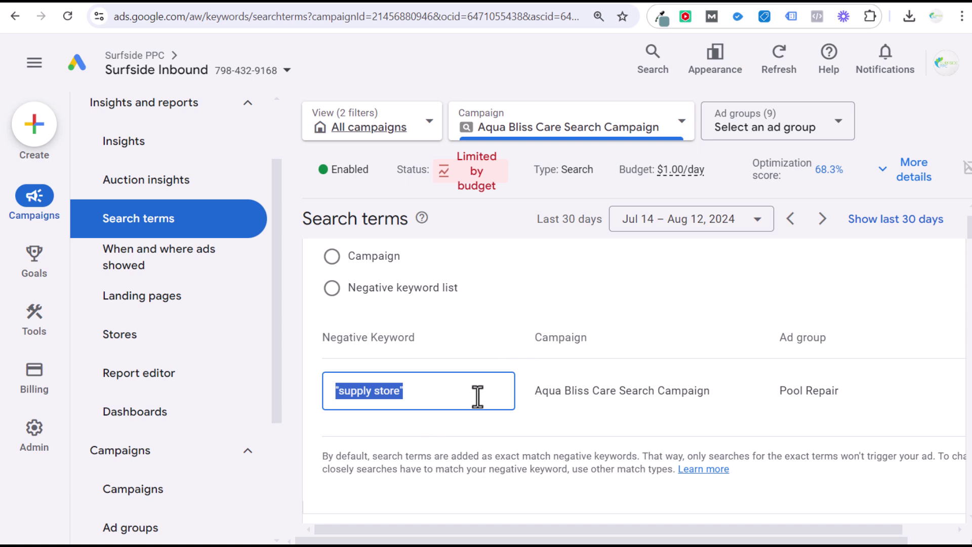
text(supply)
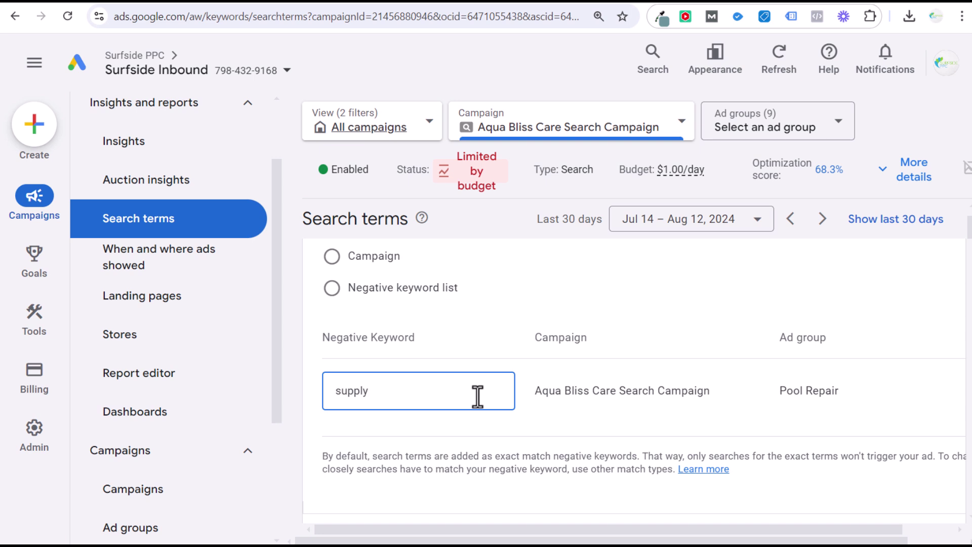
key(ctrl+z)
key(ctrl+z)
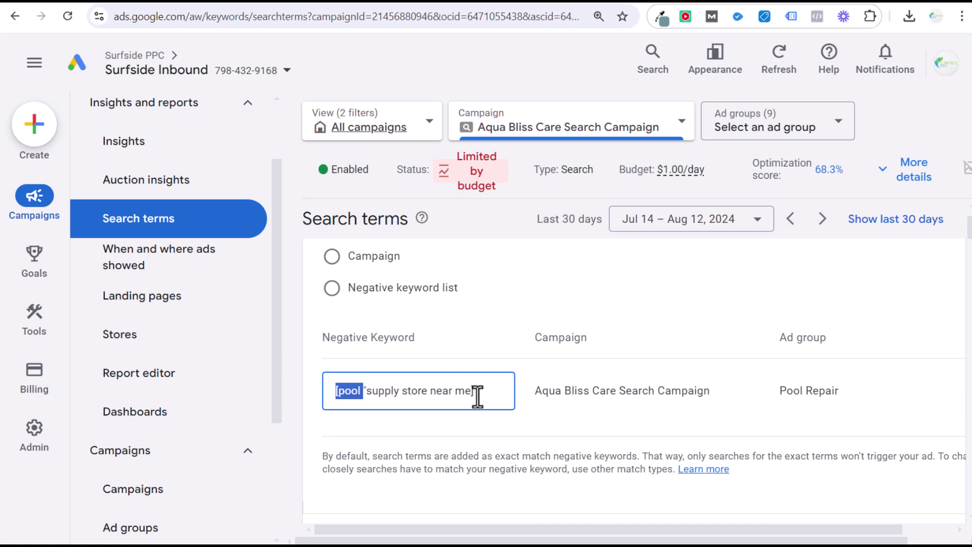
key(ctrl+z)
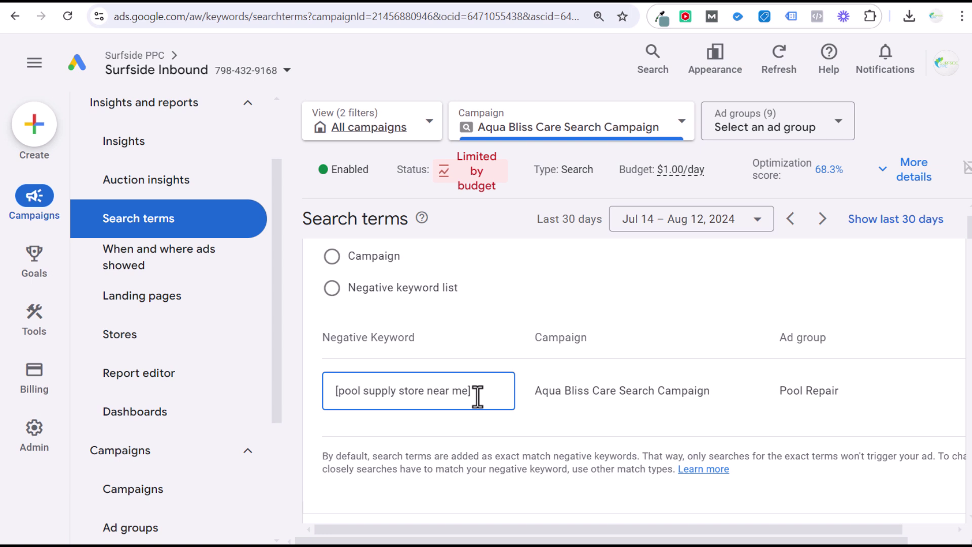
- Replace the whole exact match negative keyword with the broad match word supply
drag(478, 395, 341, 378)
text(supply)
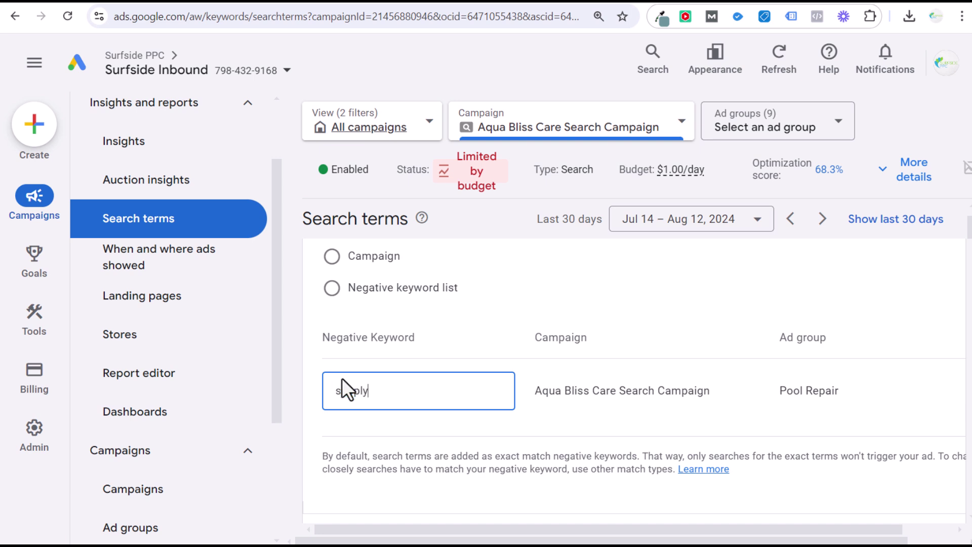
scroll(605, 307, up, 2)
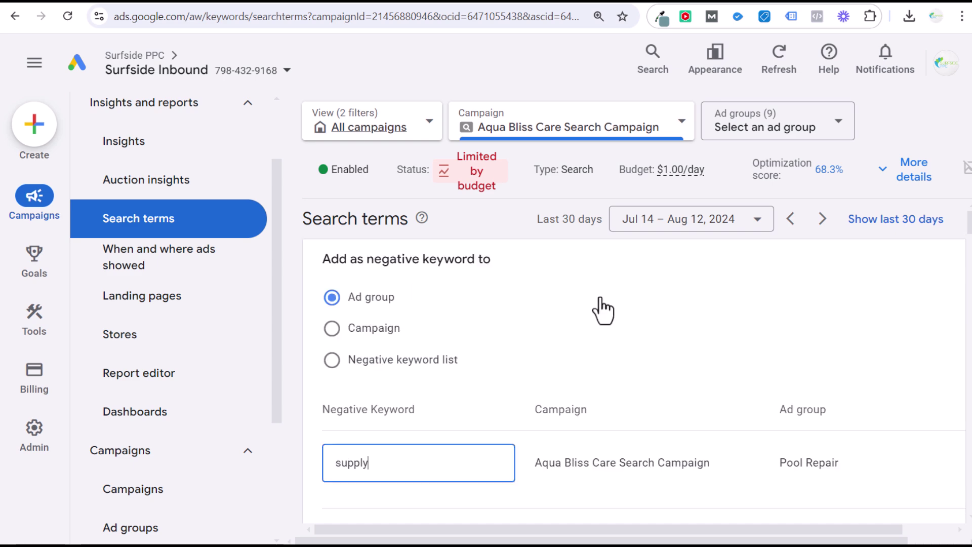
- Cancel adding the negative keyword and deselect the search term in the report
scroll(605, 307, down, 4)
click(394, 470)
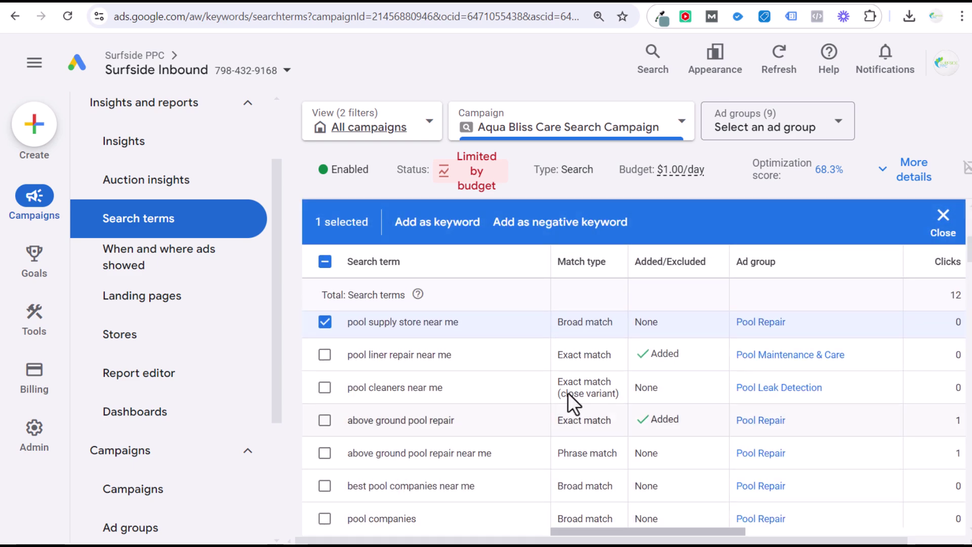
click(324, 263)
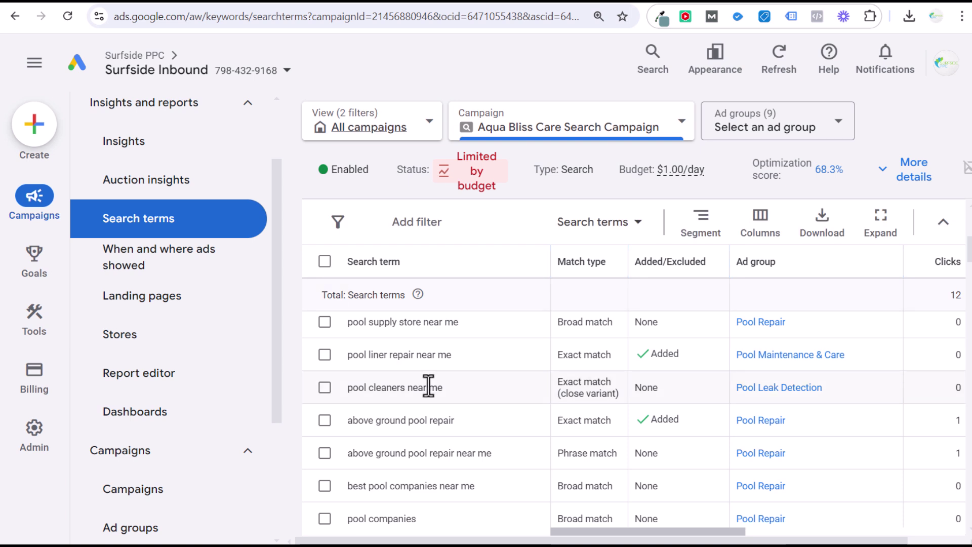
- Select the search terms pool inspection and pool companies in the search terms report
scroll(424, 386, down, 1)
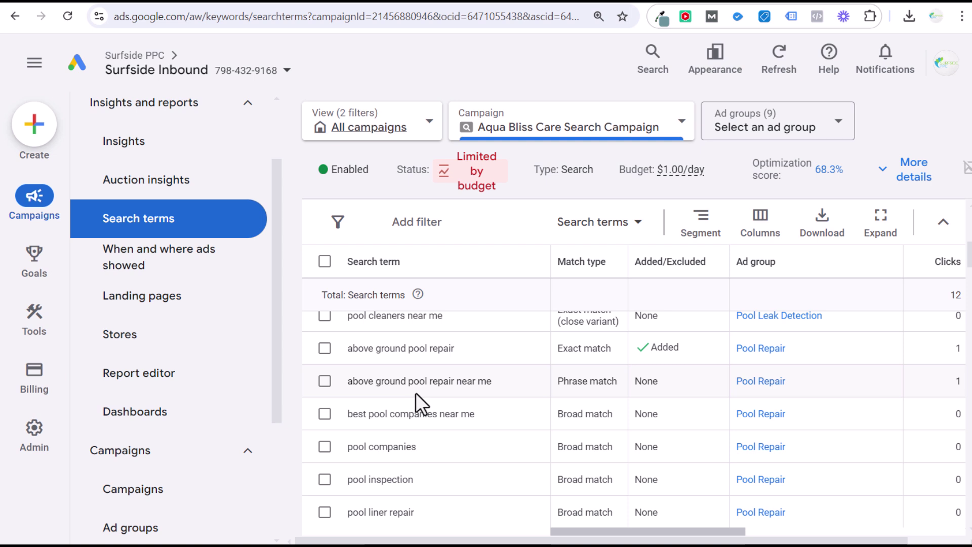
scroll(415, 393, down, 1)
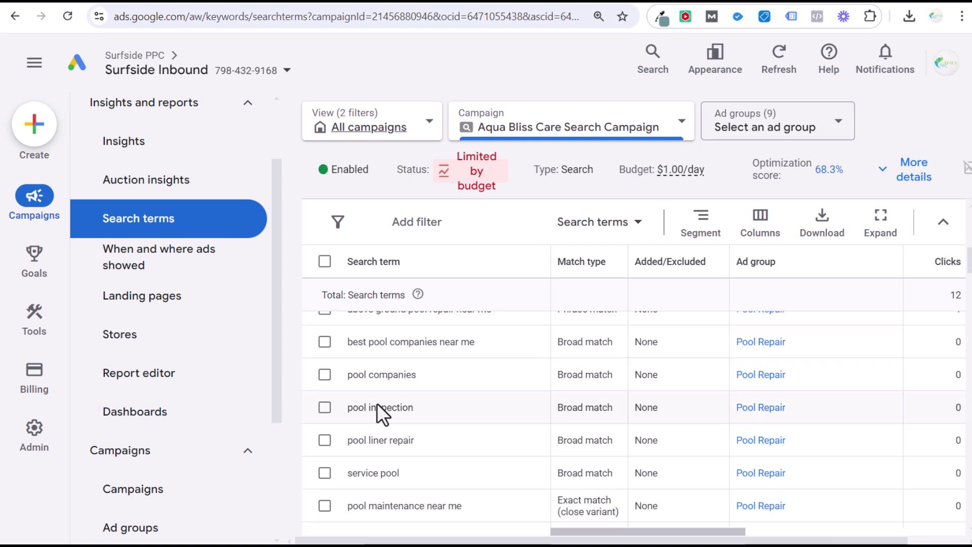
click(325, 407)
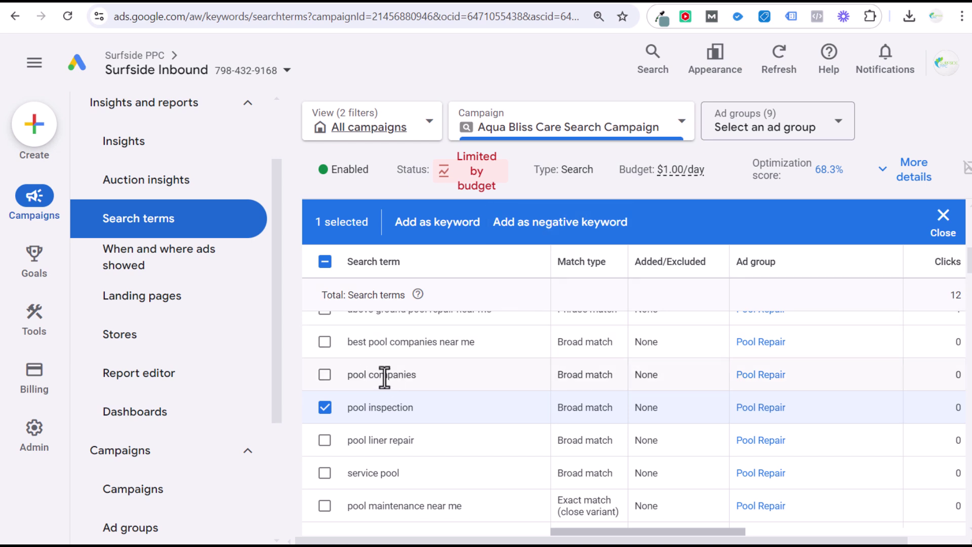
click(325, 375)
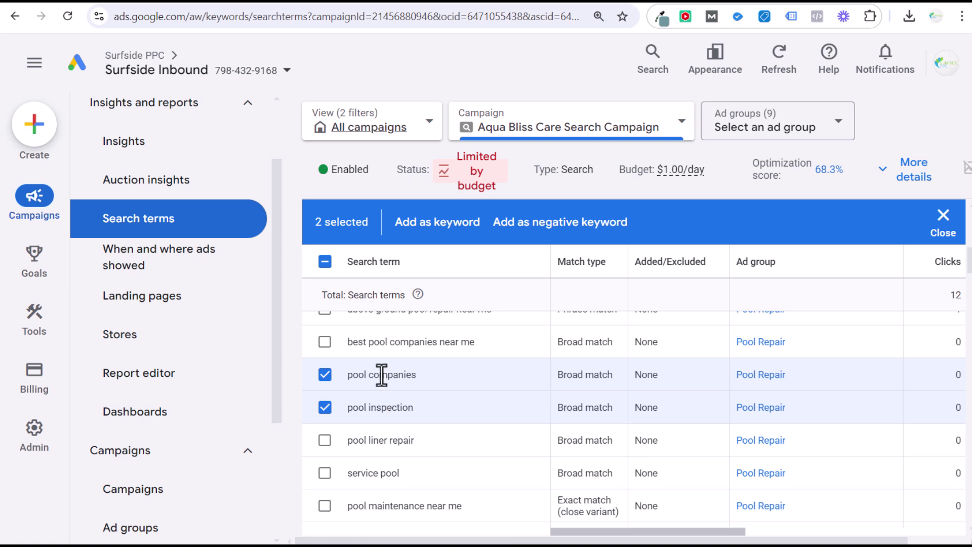
- Examine the wording of the search term best pool companies near me, highlighting the whole term and parts of it
drag(347, 342, 484, 348)
click(485, 348)
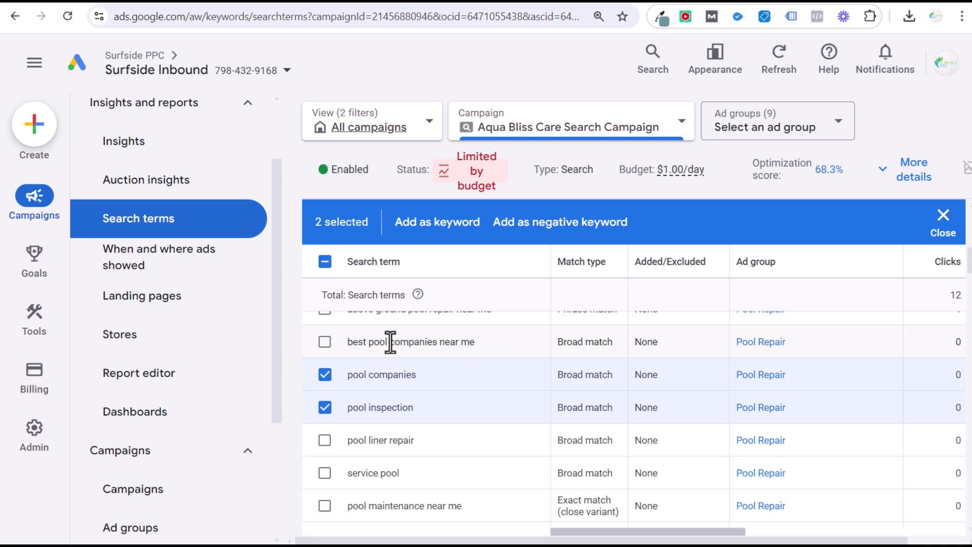
drag(345, 341, 485, 342)
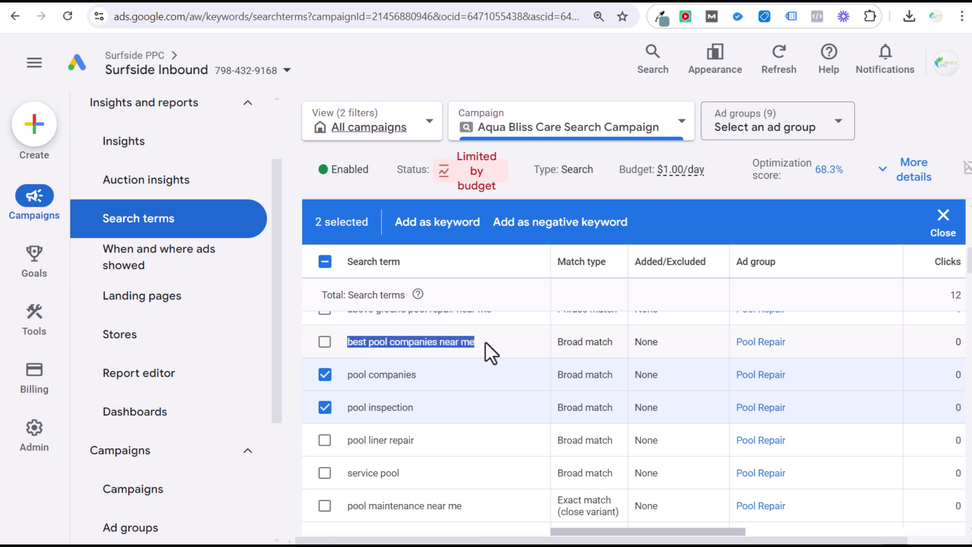
click(493, 343)
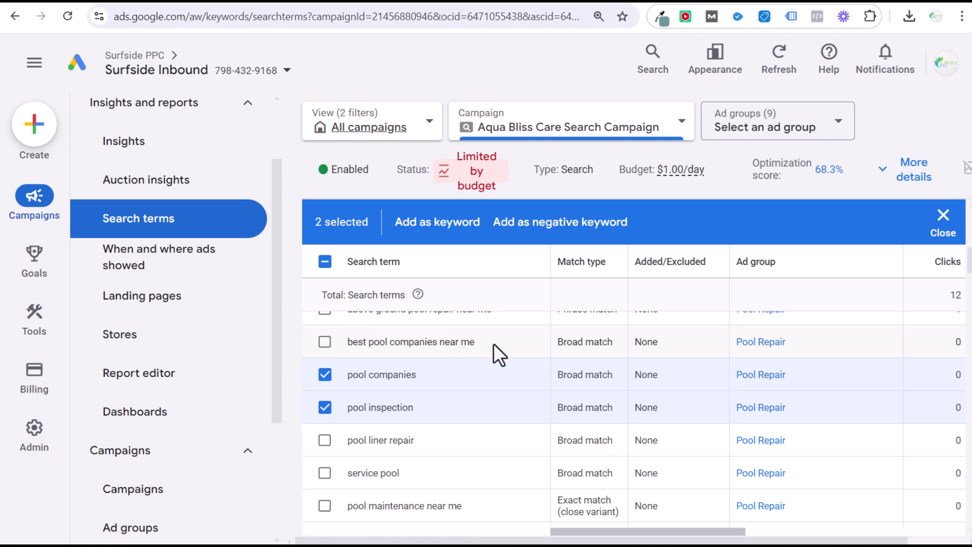
drag(493, 342, 367, 341)
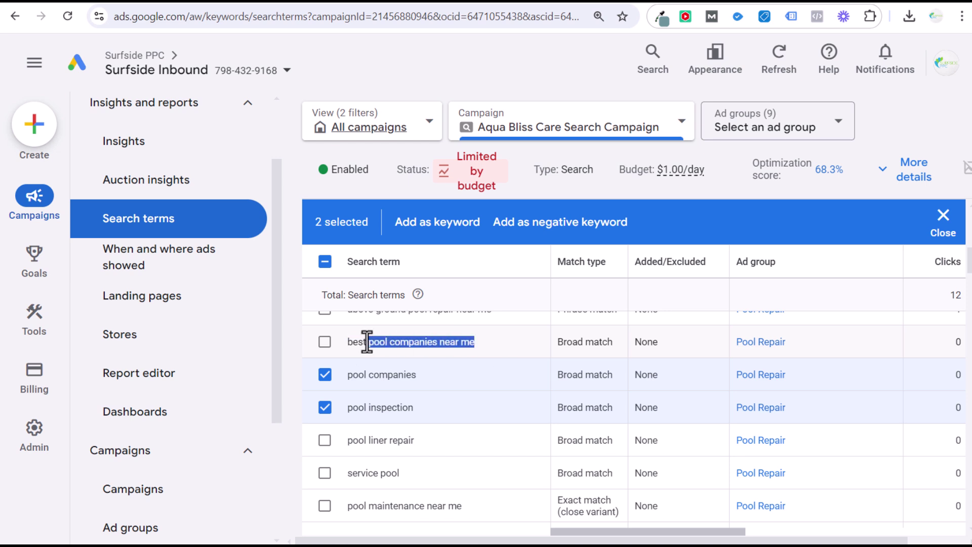
click(372, 343)
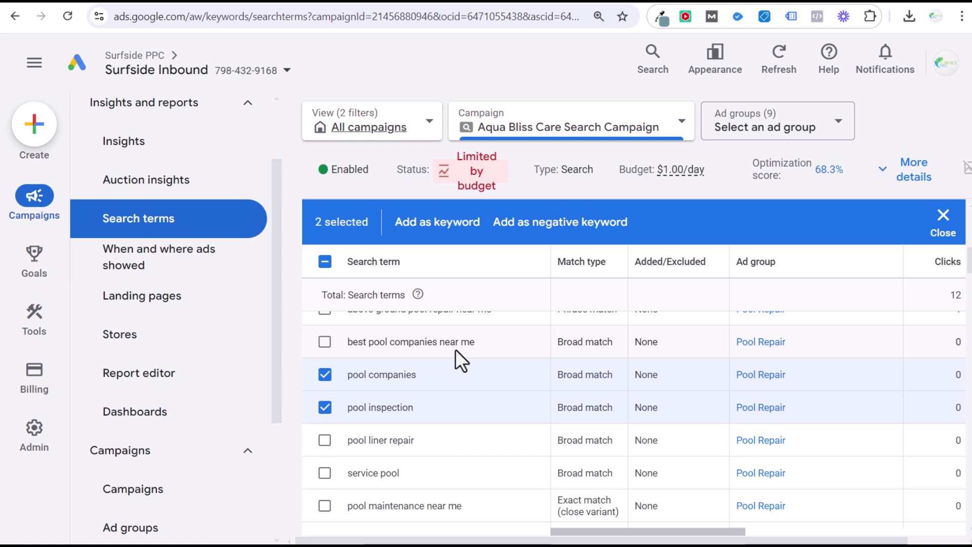
drag(478, 341, 439, 342)
click(518, 335)
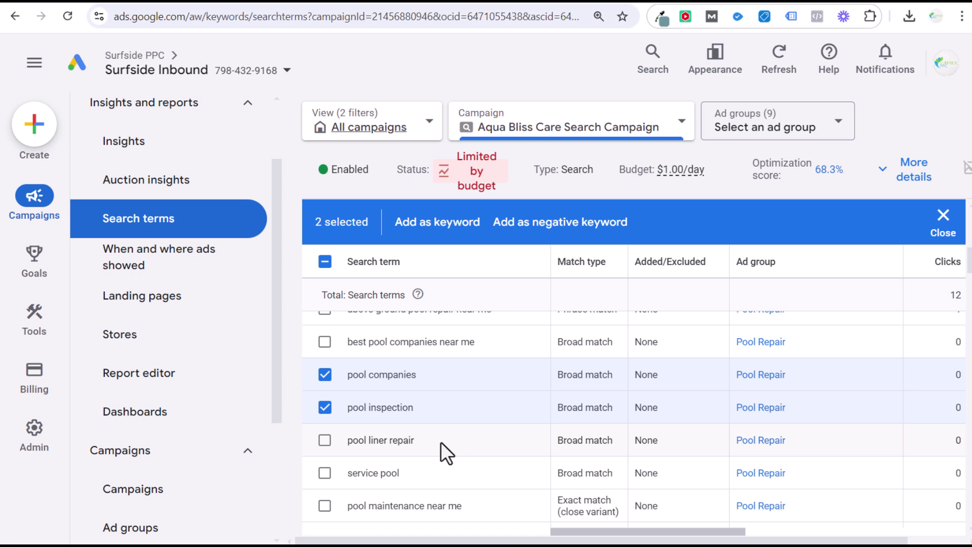
- Add service pool to the selected search terms and examine the location words in pool repair spartanburg sc
click(324, 474)
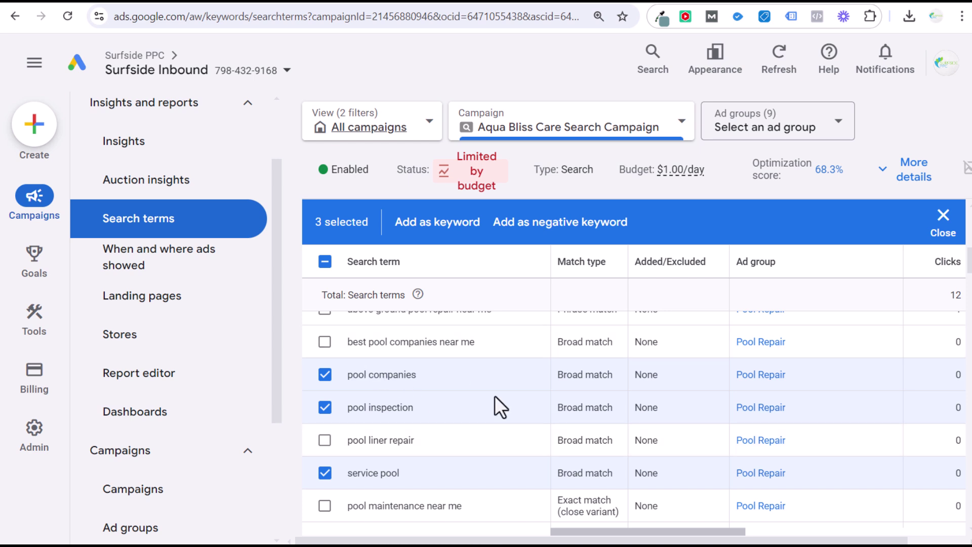
scroll(495, 396, down, 3)
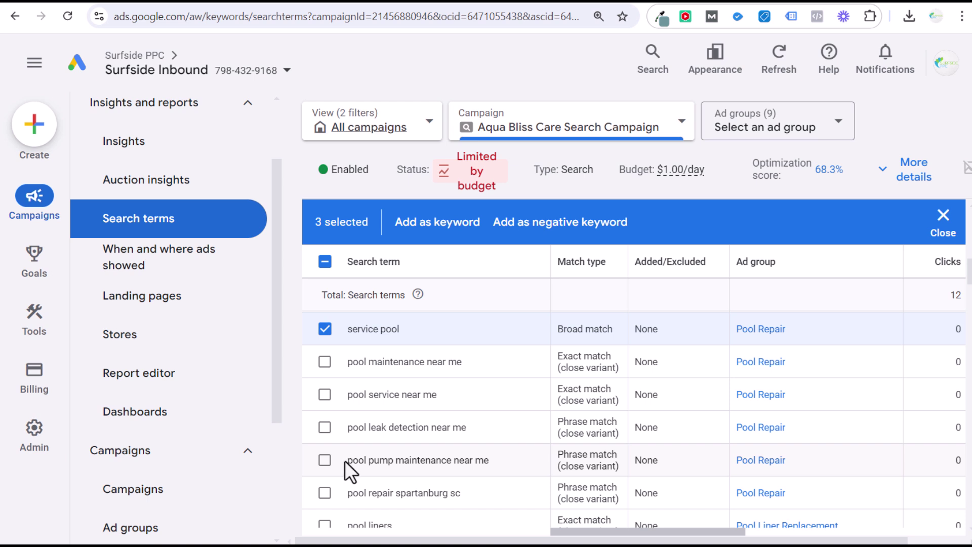
drag(347, 493, 467, 493)
click(476, 494)
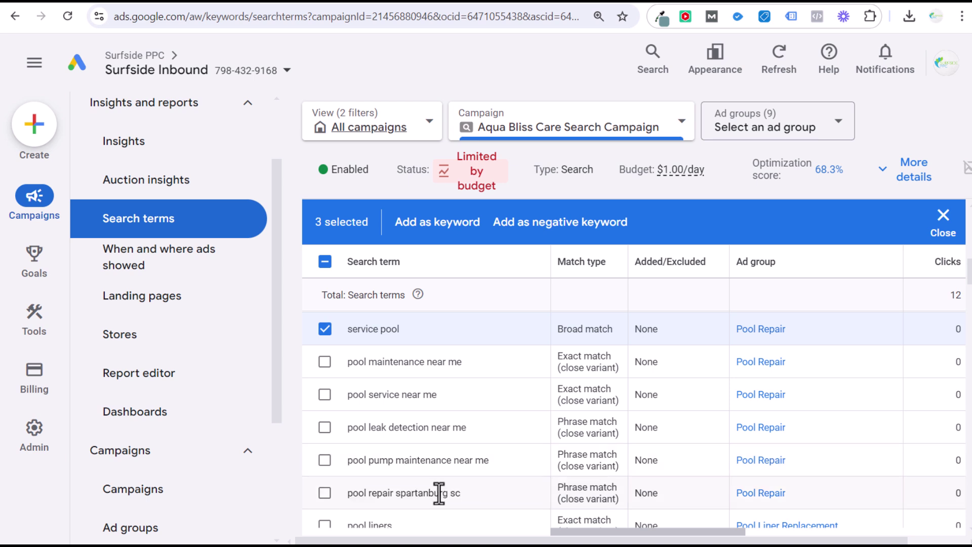
double_click(398, 493)
double_click(452, 494)
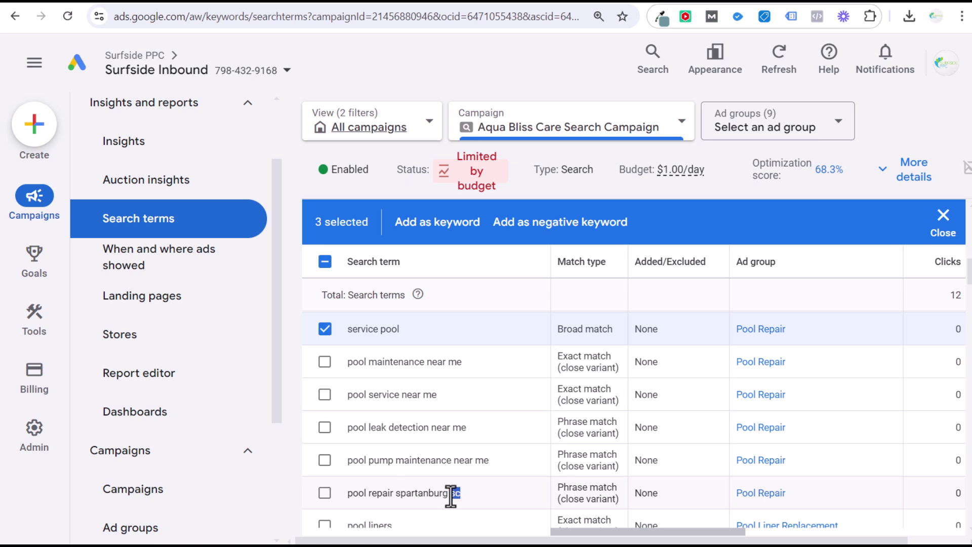
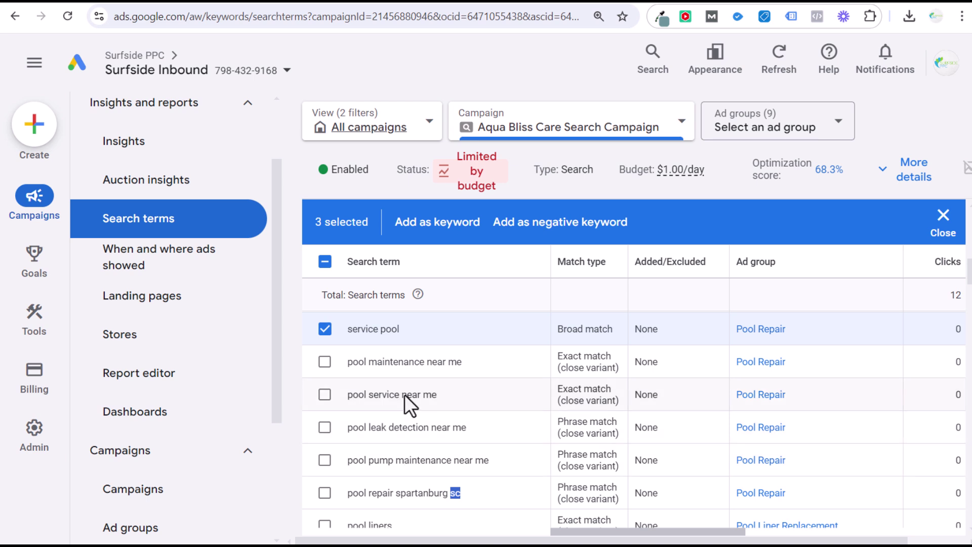
- Start adding the three selected search terms as campaign-level negative keywords and review their exact match entries
click(504, 228)
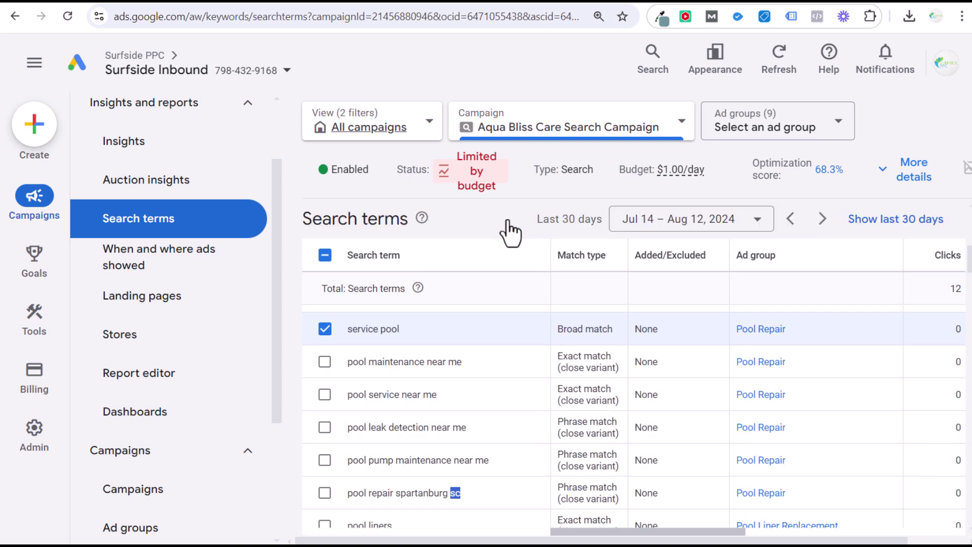
click(351, 329)
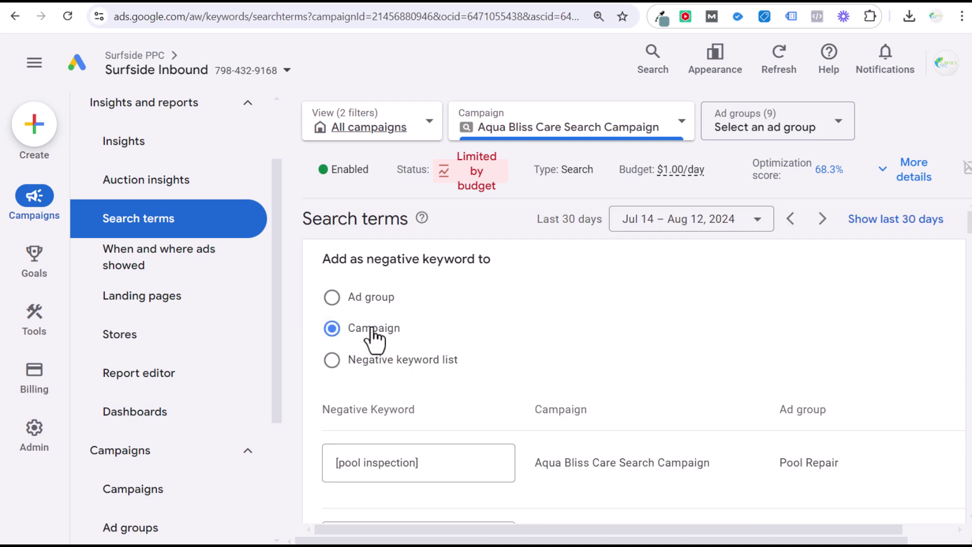
scroll(701, 321, down, 1)
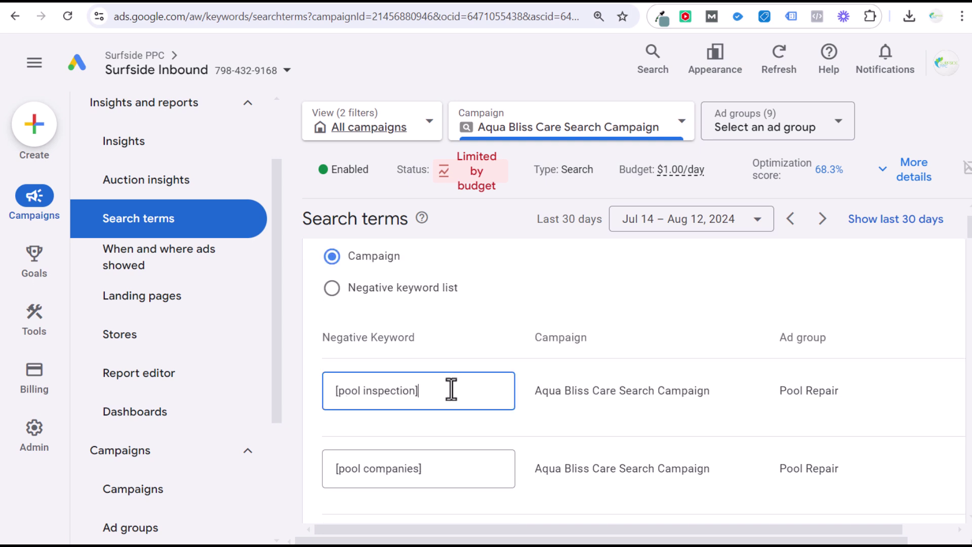
click(456, 468)
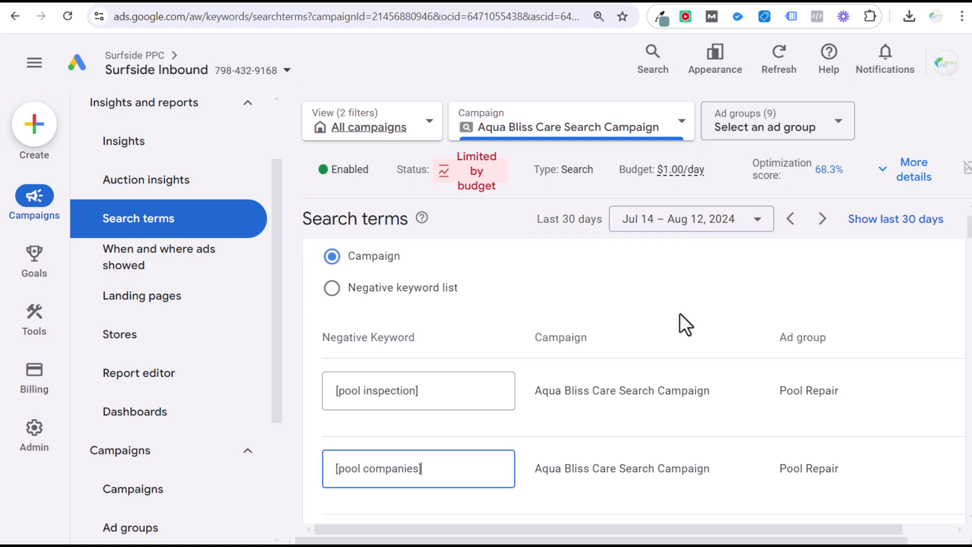
scroll(681, 314, down, 1)
click(444, 318)
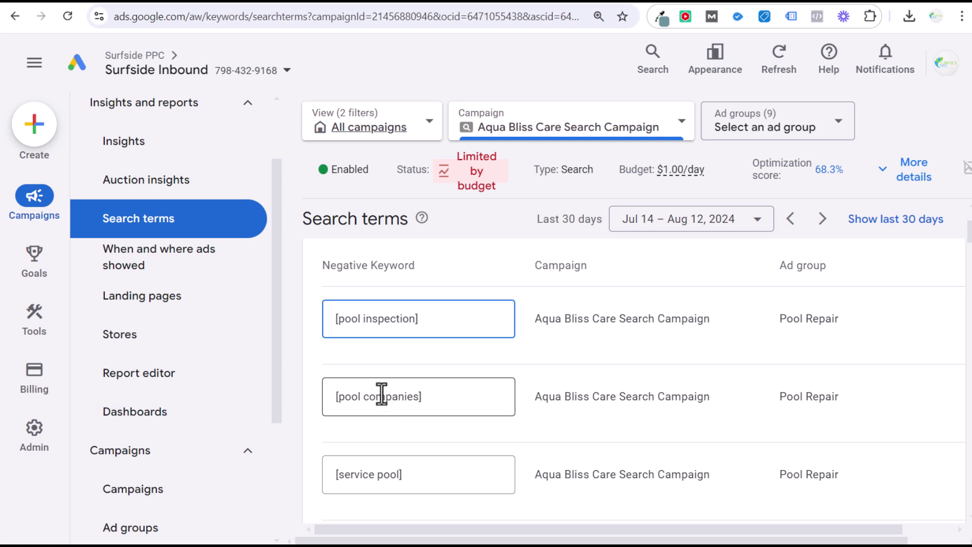
drag(445, 400, 297, 400)
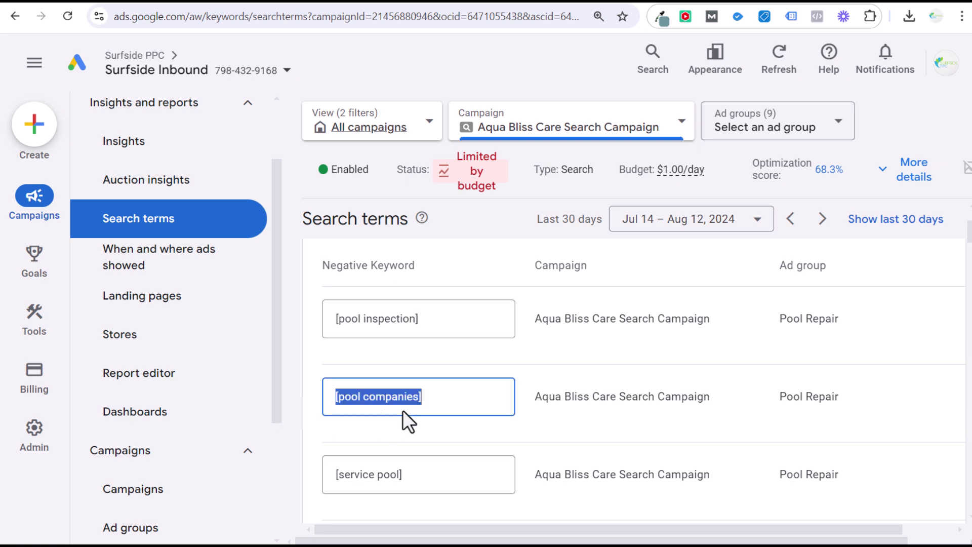
drag(445, 474, 295, 487)
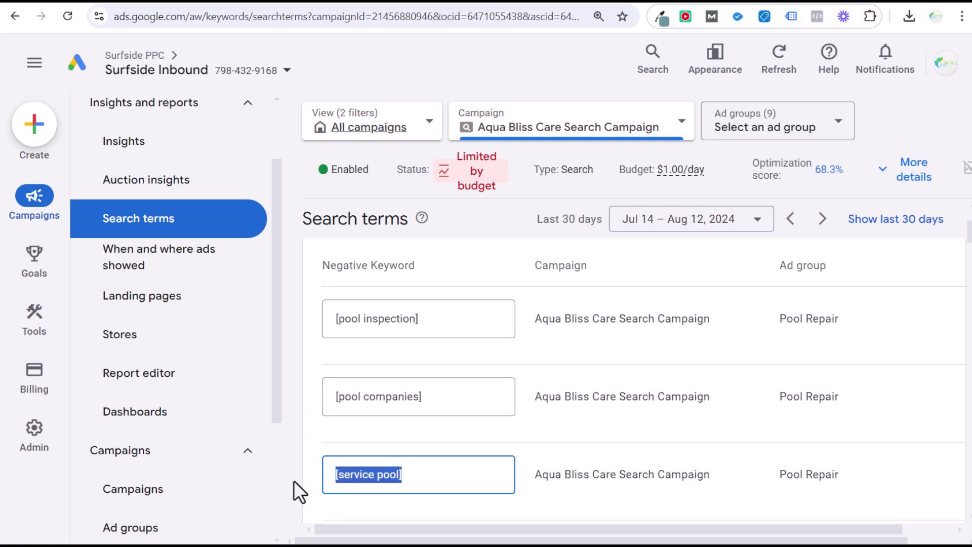
click(452, 487)
click(464, 400)
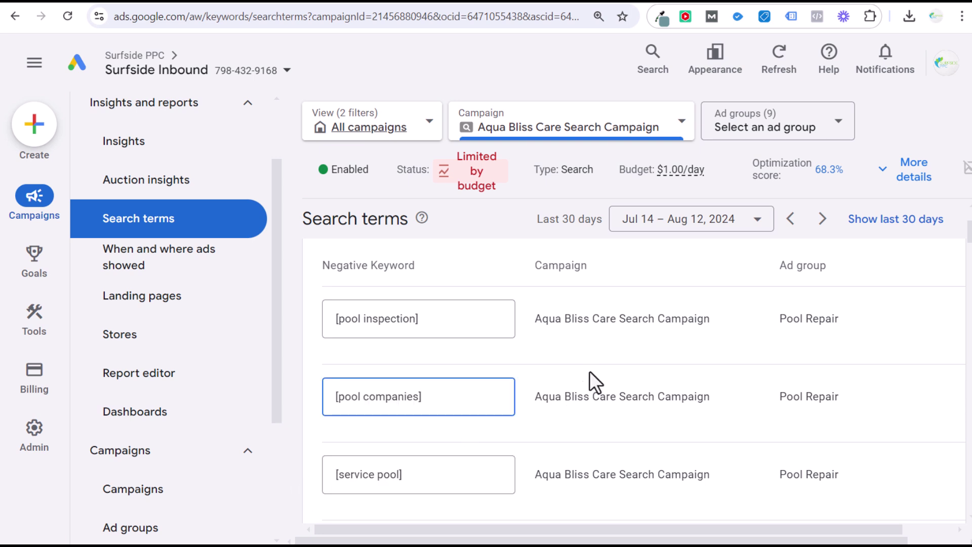
- Set the destination to the Pools negative keyword list and save [pool inspection], [pool companies] and [service pool] to it
scroll(527, 344, up, 2)
click(396, 290)
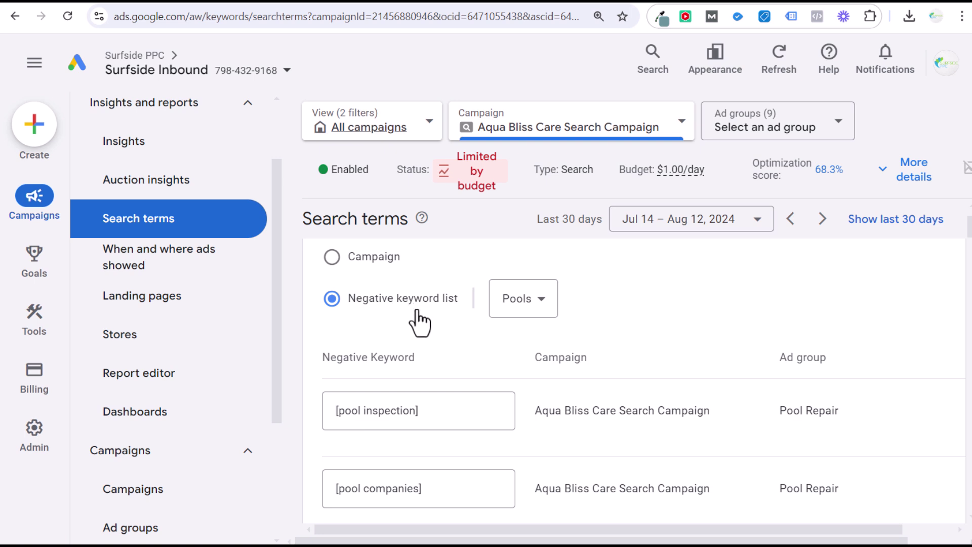
click(505, 312)
click(416, 304)
scroll(431, 324, down, 4)
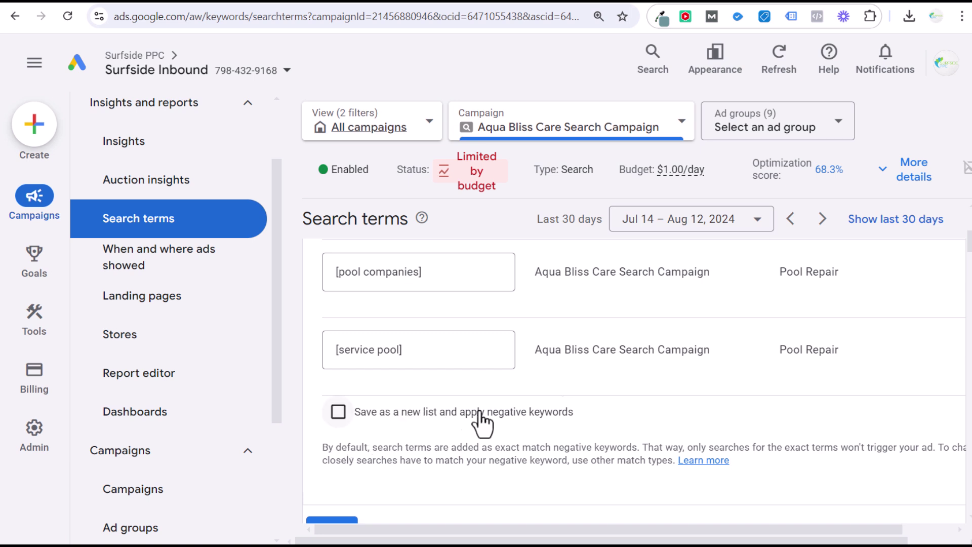
scroll(506, 390, down, 1)
click(328, 460)
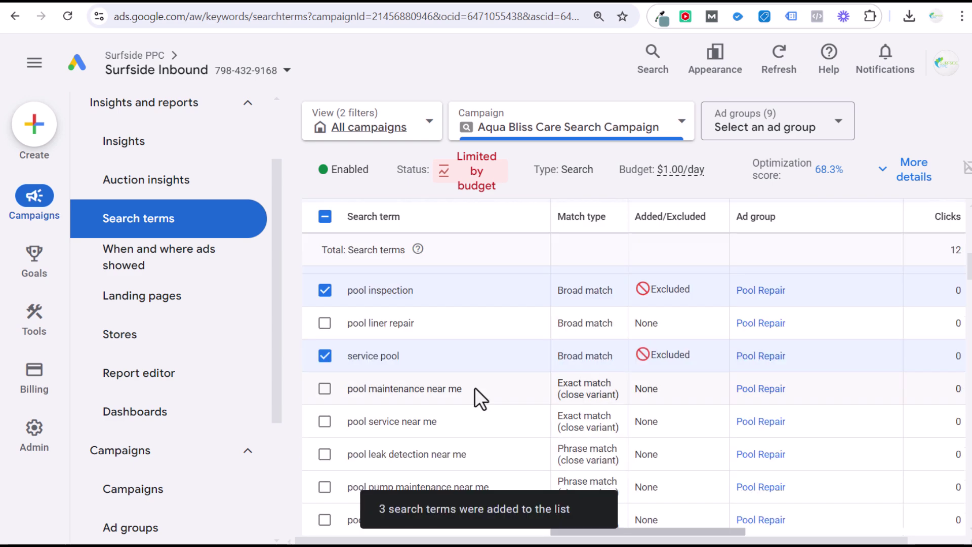
- Open the account's exclusion lists from the shared library
mouse_move(32, 325)
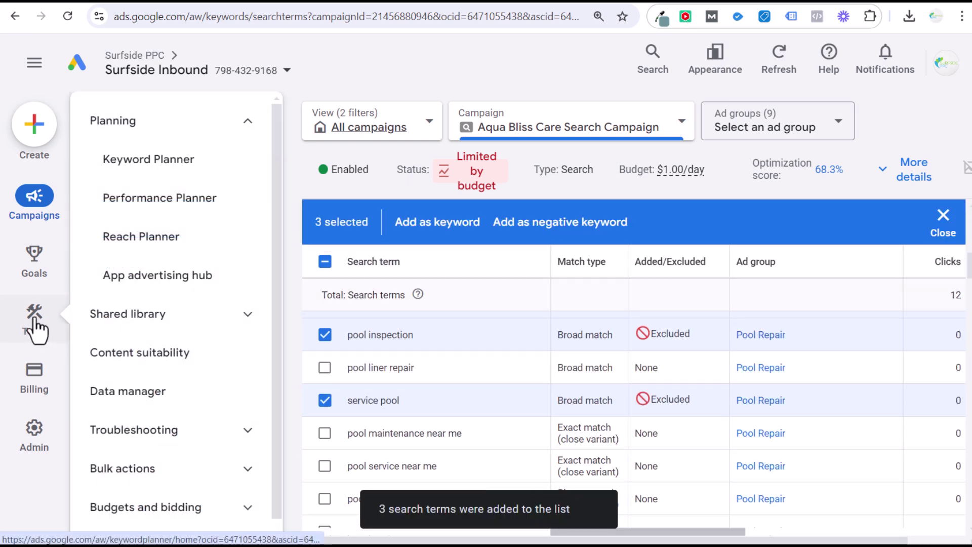
scroll(167, 304, down, 1)
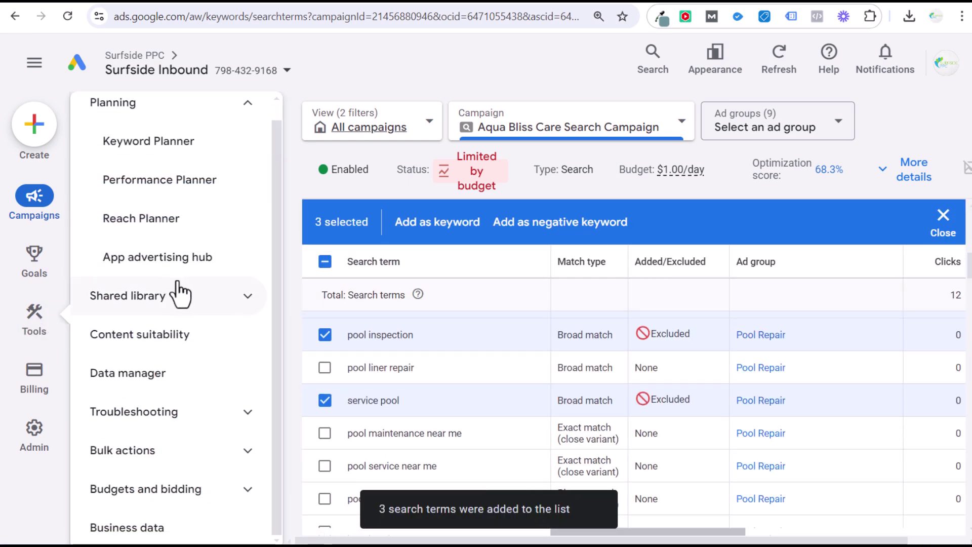
click(232, 298)
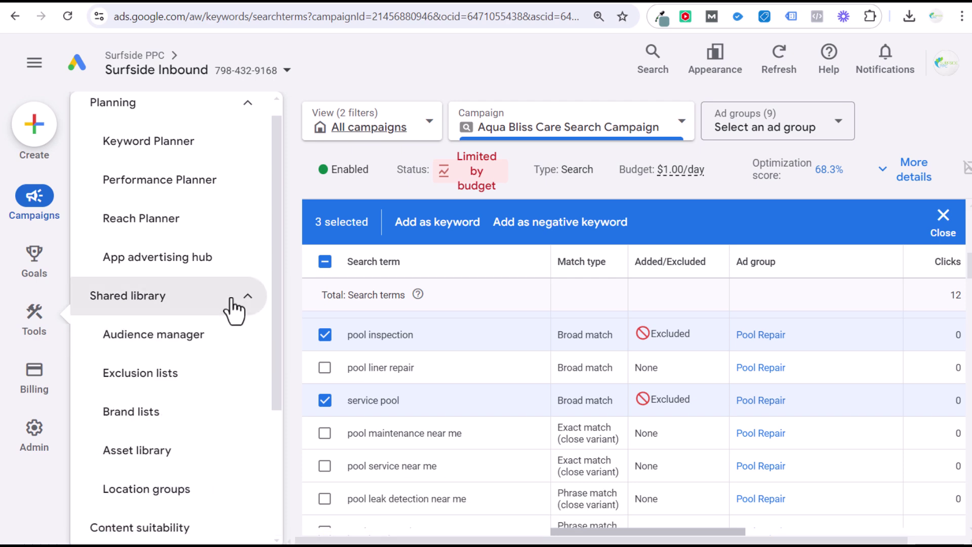
click(151, 386)
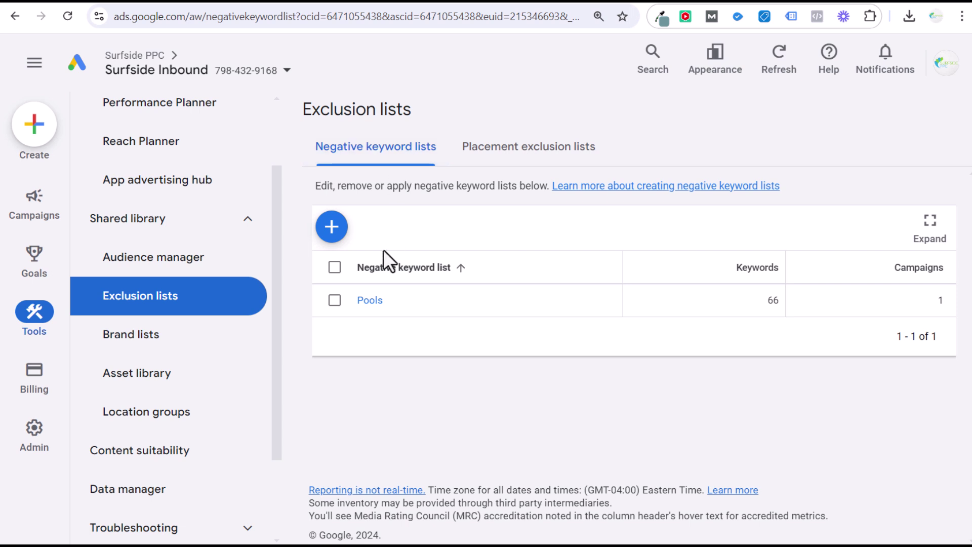
- Open the Pools negative keyword list and review its keywords and match types
click(369, 301)
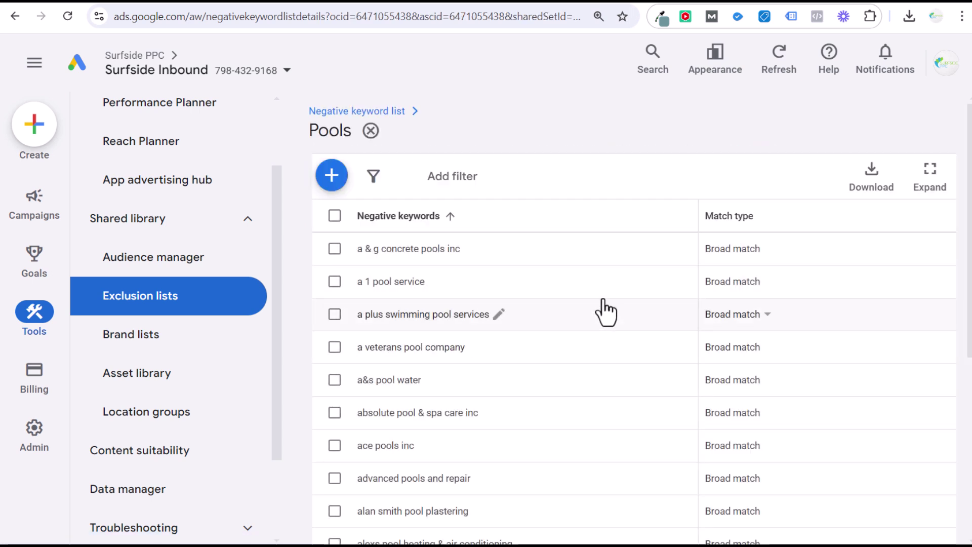
scroll(608, 304, down, 3)
scroll(613, 283, down, 7)
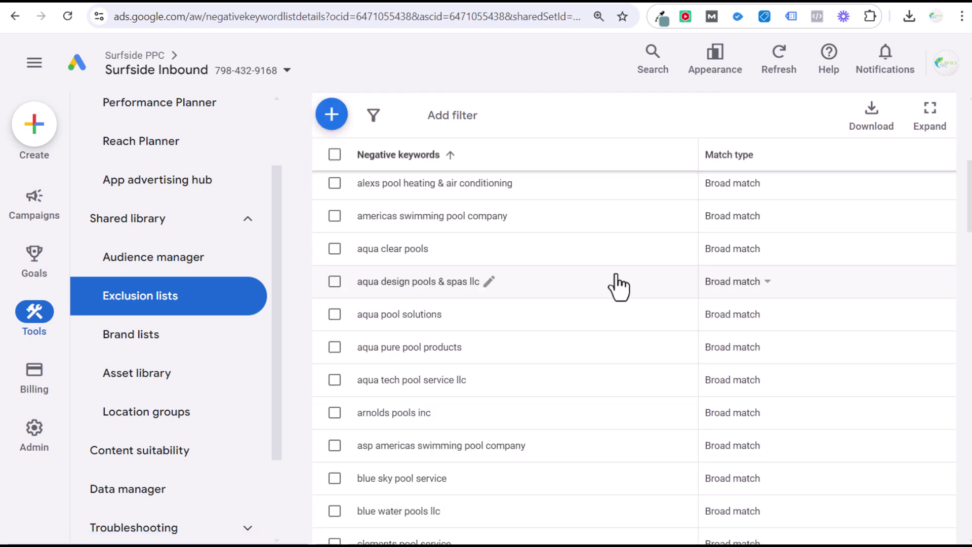
scroll(616, 276, down, 5)
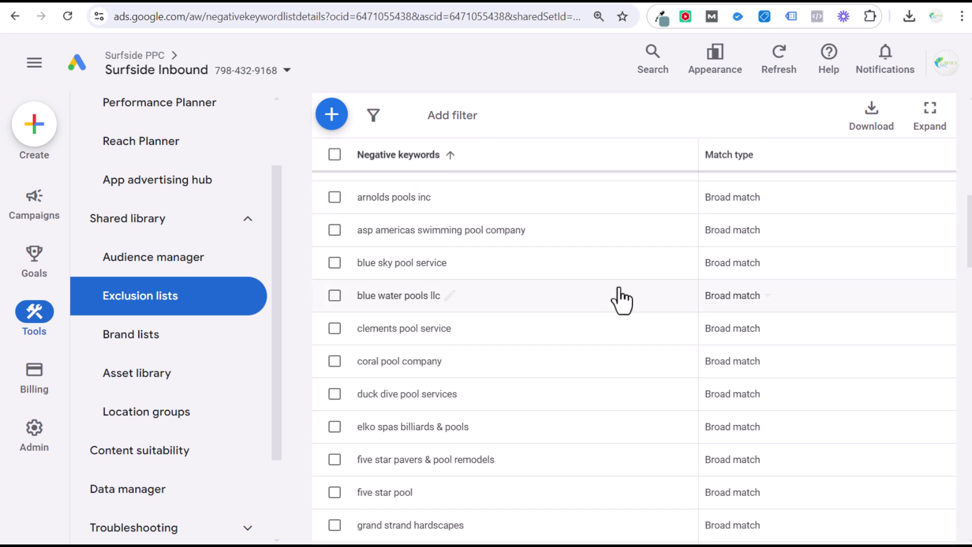
scroll(622, 281, down, 2)
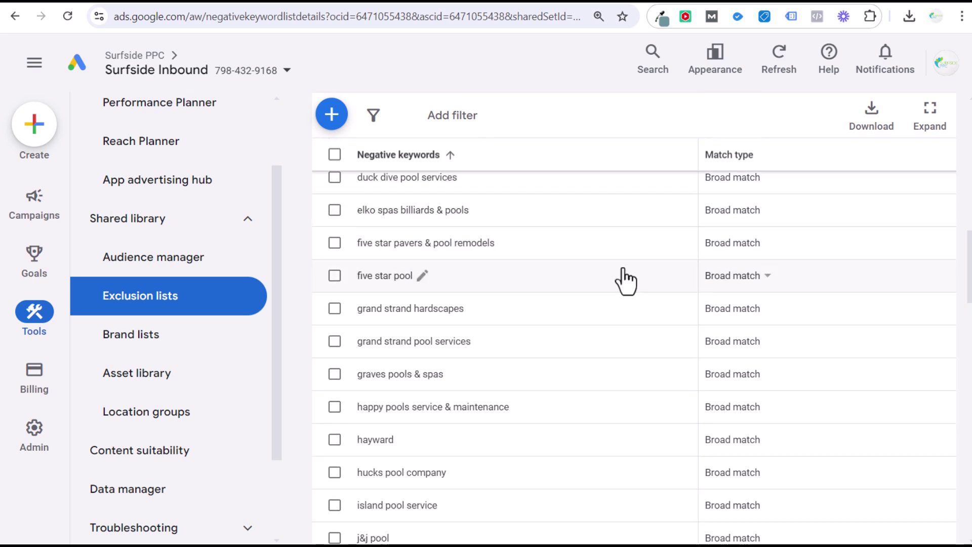
scroll(637, 296, down, 2)
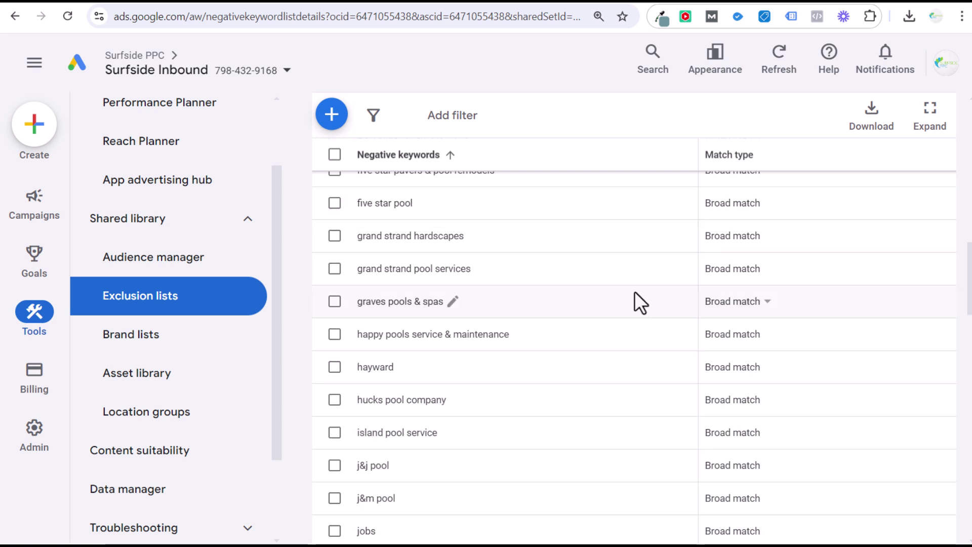
- Examine the rest of the Pools list's negative keywords and their match types, including the exact match entries
scroll(636, 342, down, 2)
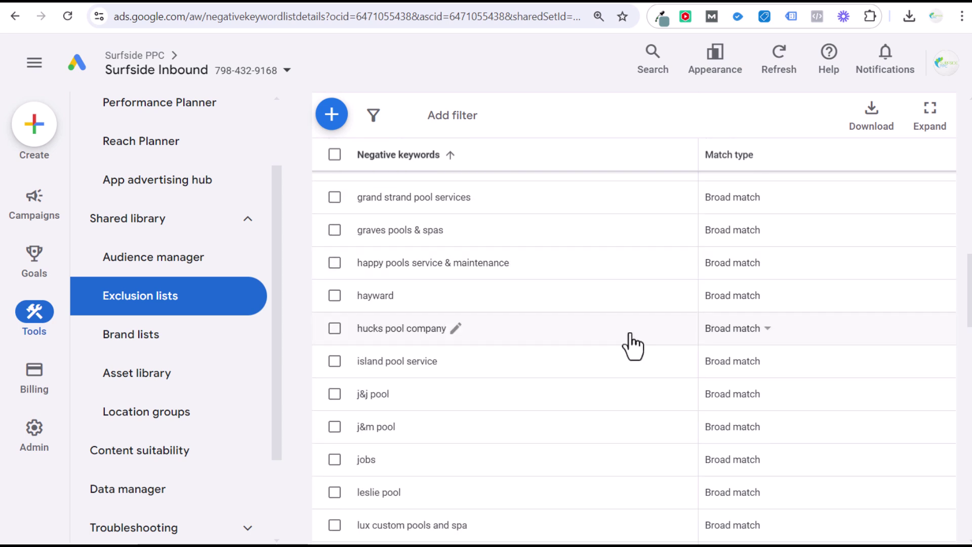
scroll(631, 345, down, 2)
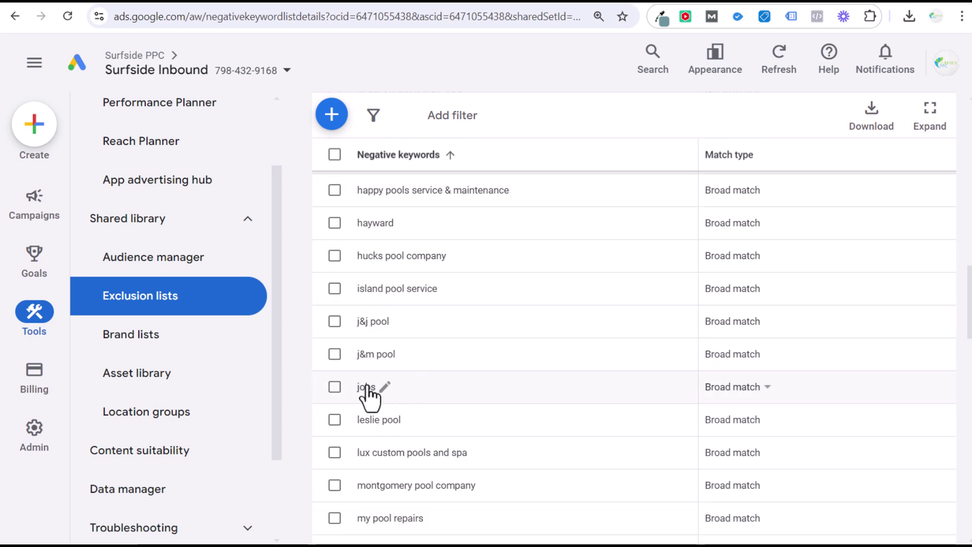
scroll(612, 354, down, 4)
scroll(636, 334, down, 2)
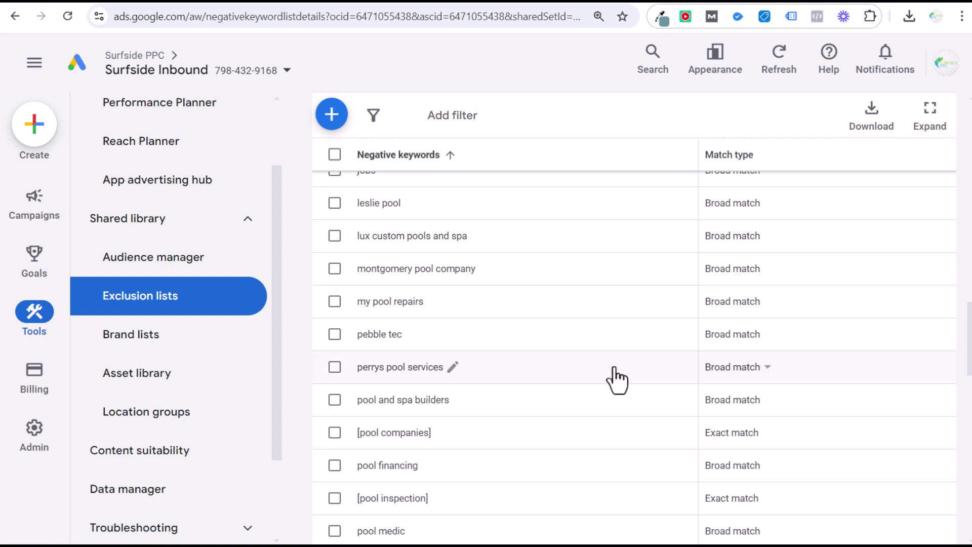
scroll(618, 390, down, 2)
scroll(617, 375, down, 6)
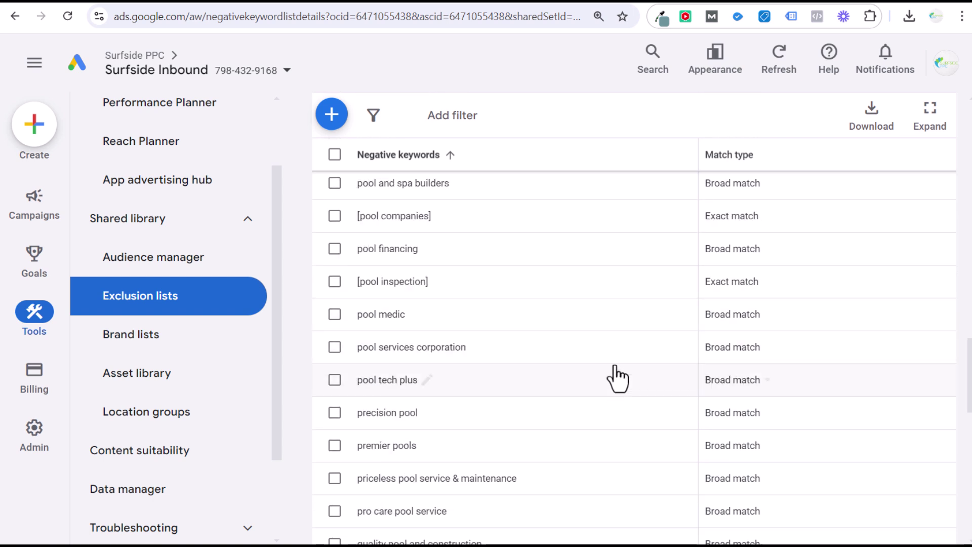
scroll(618, 355, down, 3)
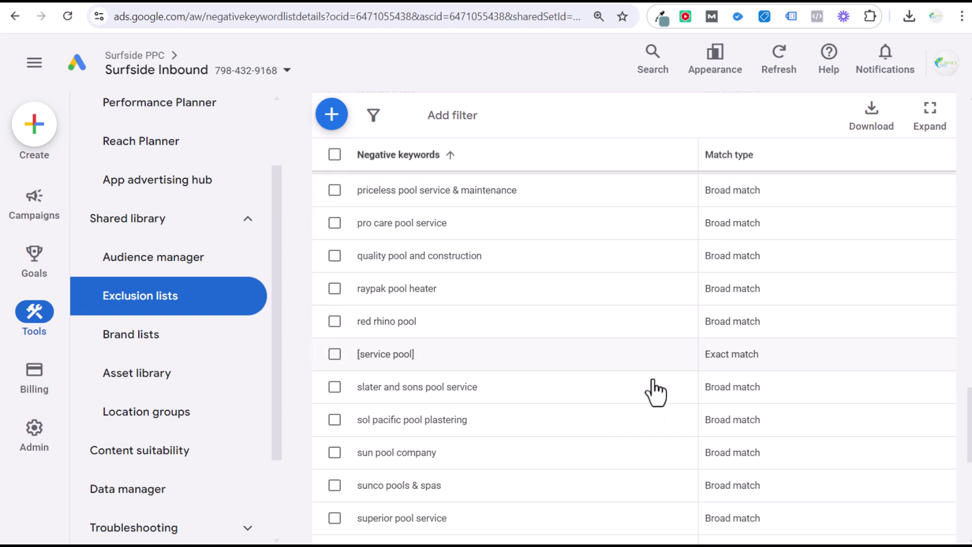
scroll(560, 293, up, 20)
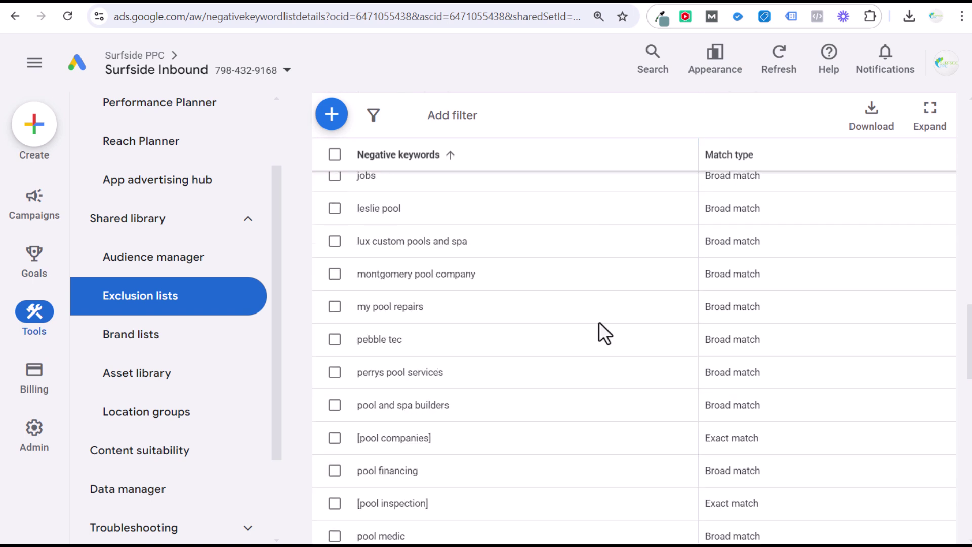
scroll(605, 318, up, 15)
- Return to the overview of negative keyword lists and look through the shared library options
click(390, 113)
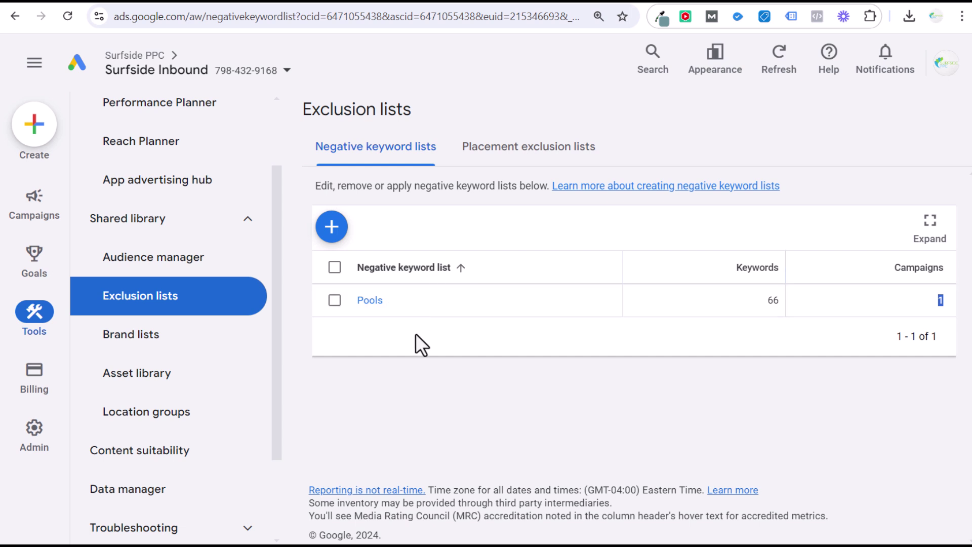
scroll(196, 256, up, 2)
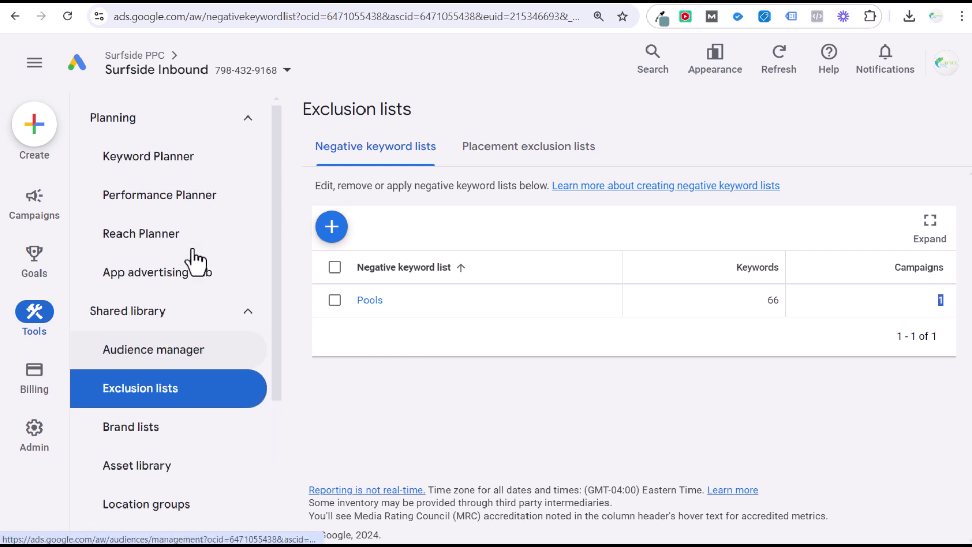
scroll(188, 225, down, 1)
scroll(187, 264, down, 3)
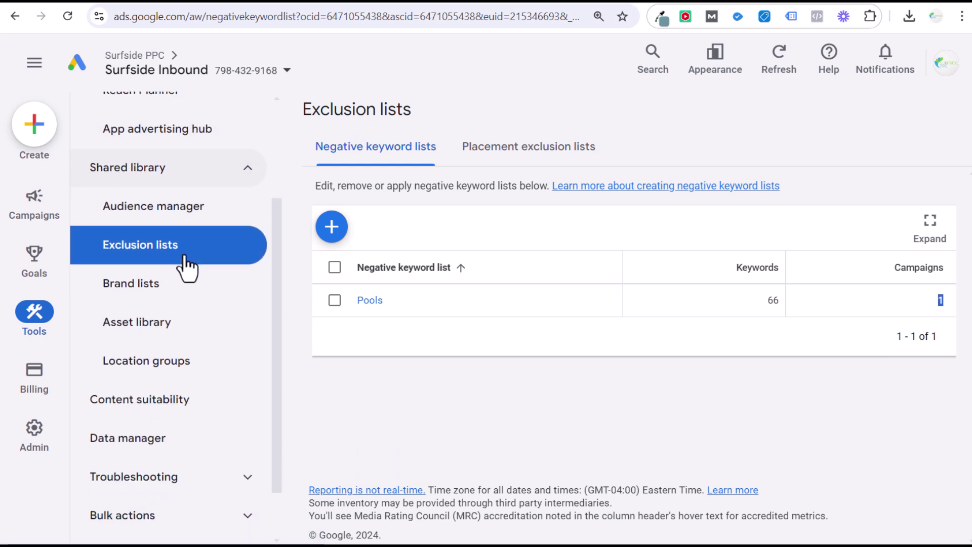
scroll(187, 265, up, 2)
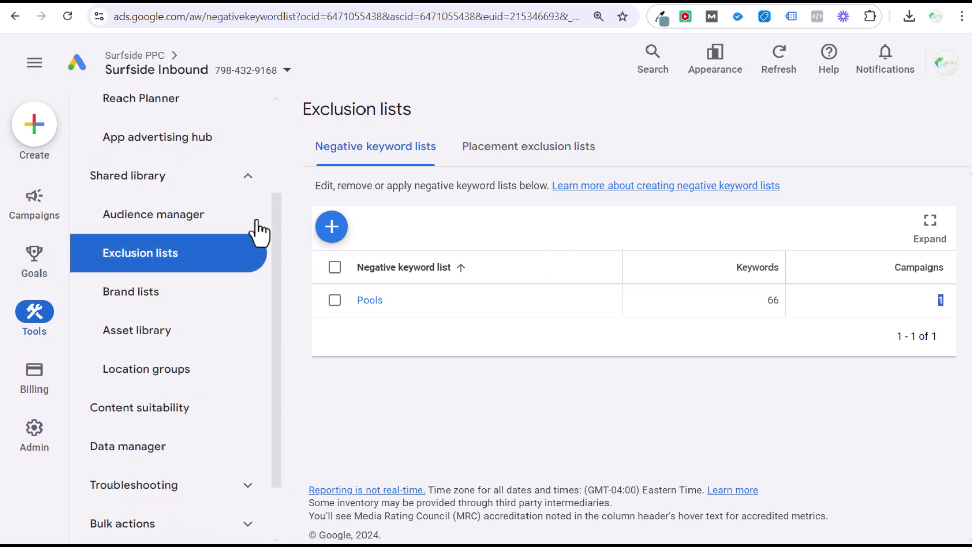
- Open the search terms report for the Aqua Bliss Care Search Campaign and view its search terms
mouse_move(55, 218)
click(185, 321)
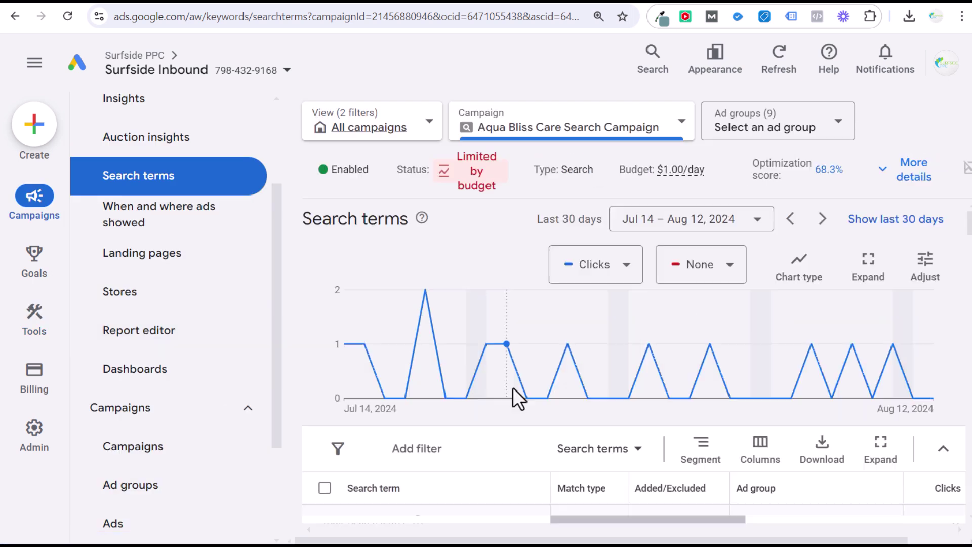
scroll(510, 434, down, 1)
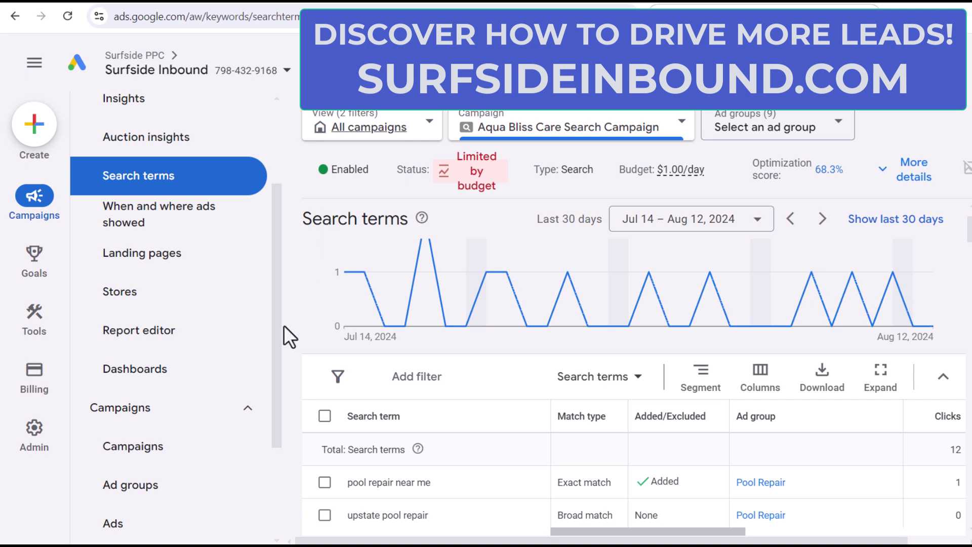
scroll(305, 299, down, 2)
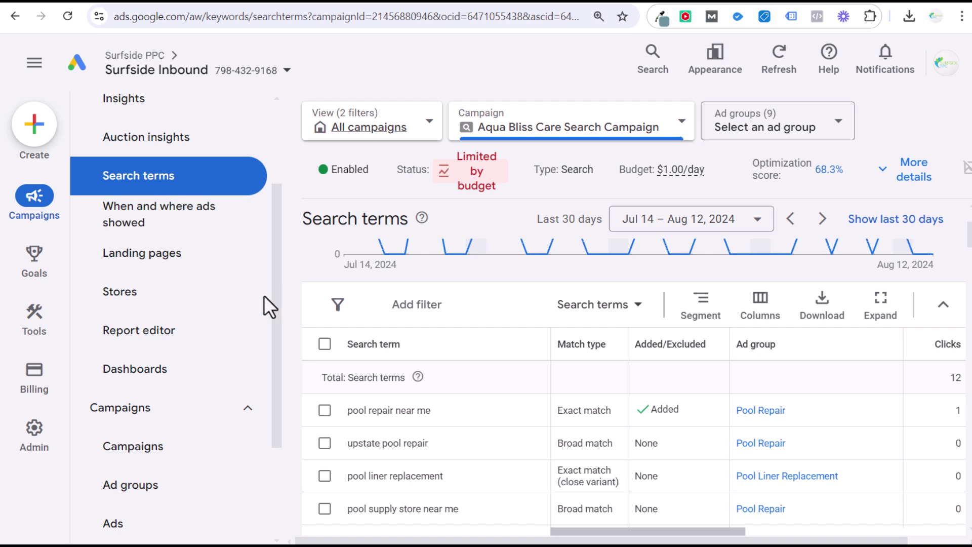
- Open the account settings and expand the account-level negative keywords section
mouse_move(35, 441)
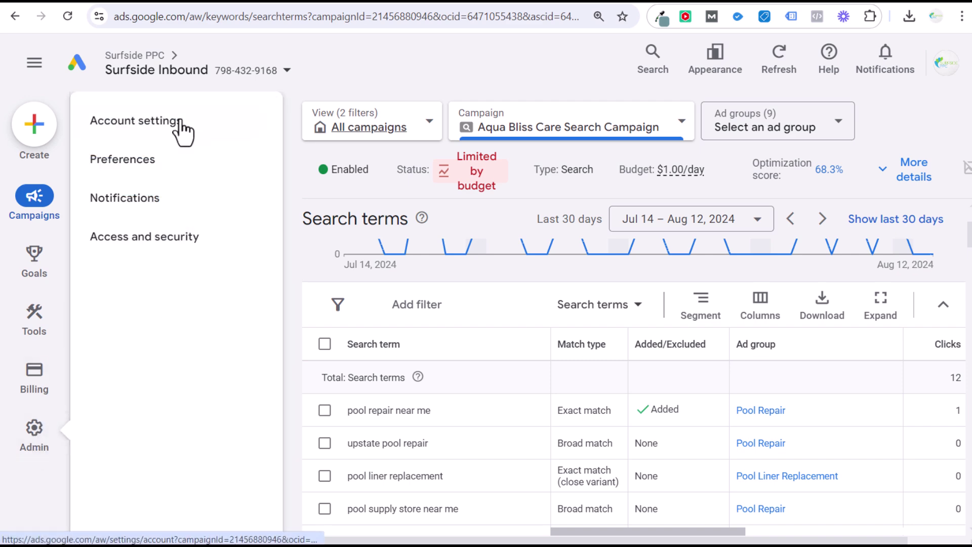
click(170, 130)
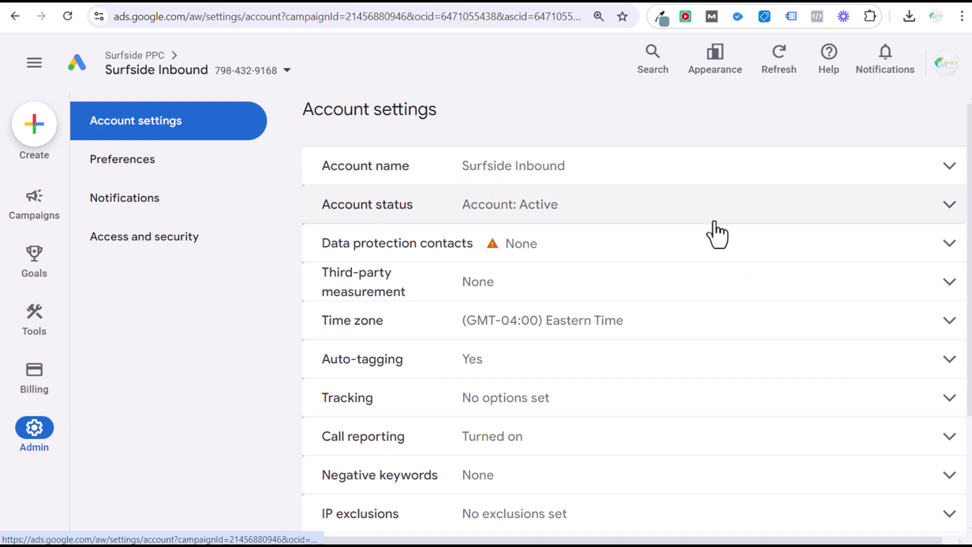
scroll(742, 294, down, 1)
click(729, 411)
scroll(732, 395, down, 3)
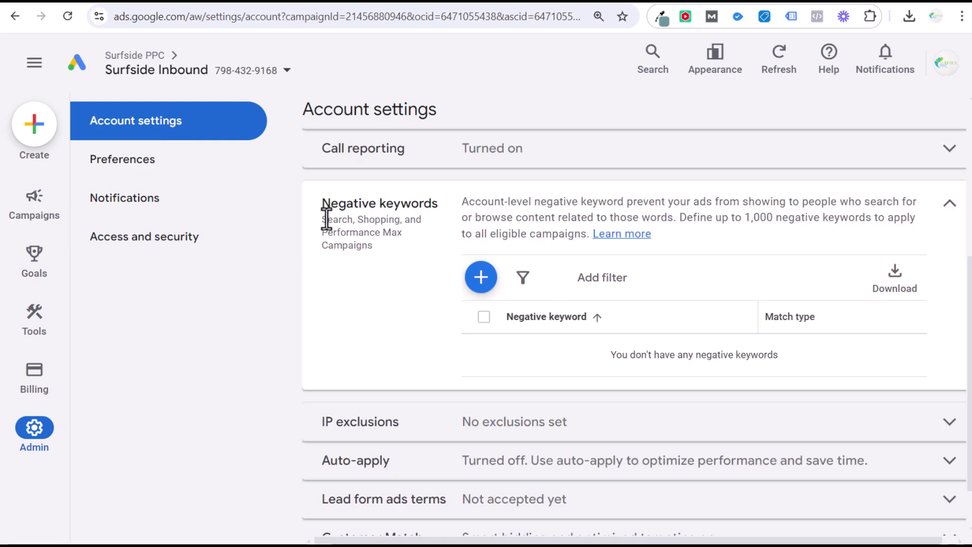
- Examine which campaign types account-level negative keywords cover and how many can be defined
drag(322, 219, 413, 232)
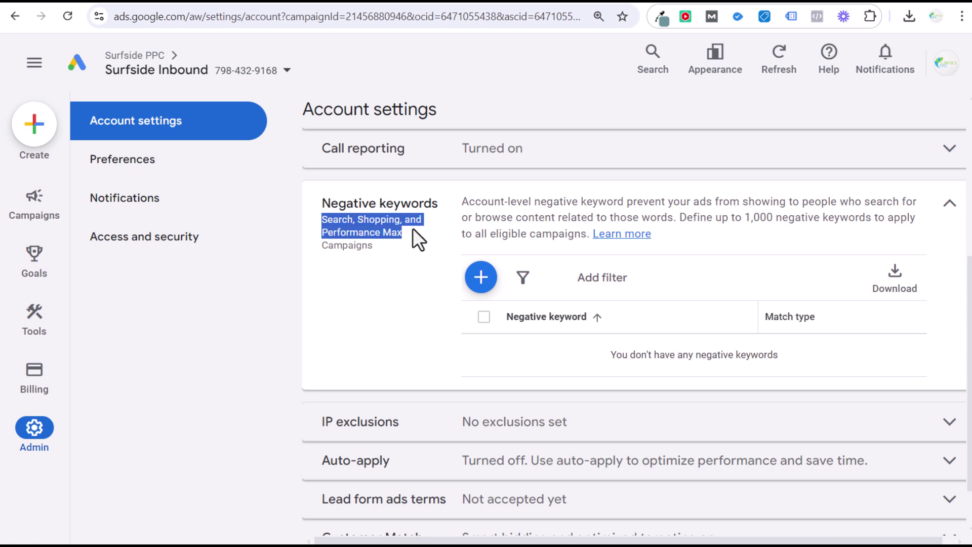
click(427, 245)
drag(715, 217, 823, 215)
click(868, 220)
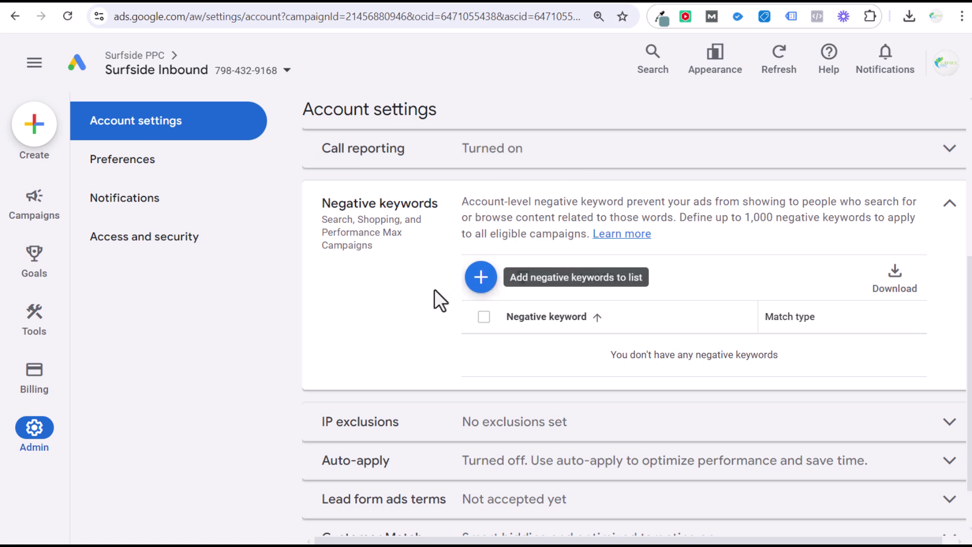
double_click(362, 228)
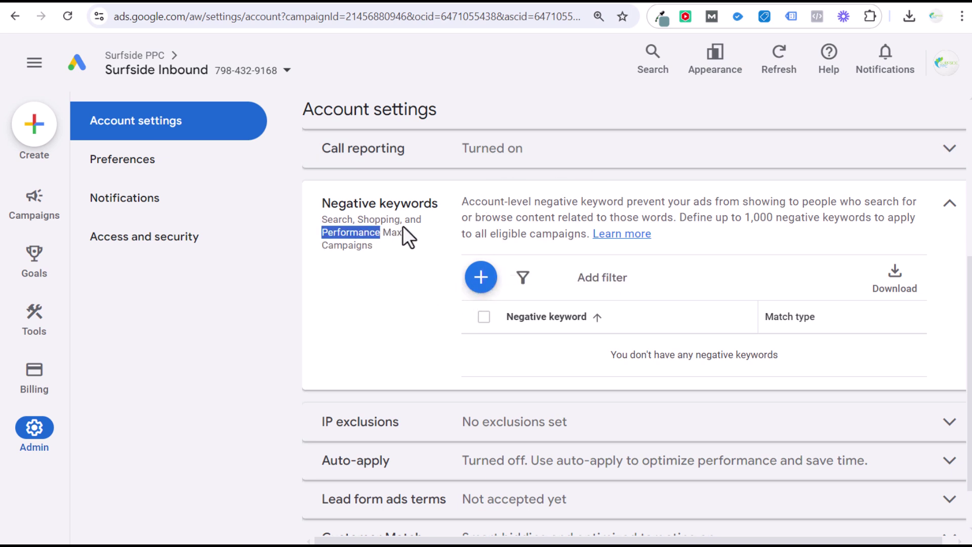
click(404, 252)
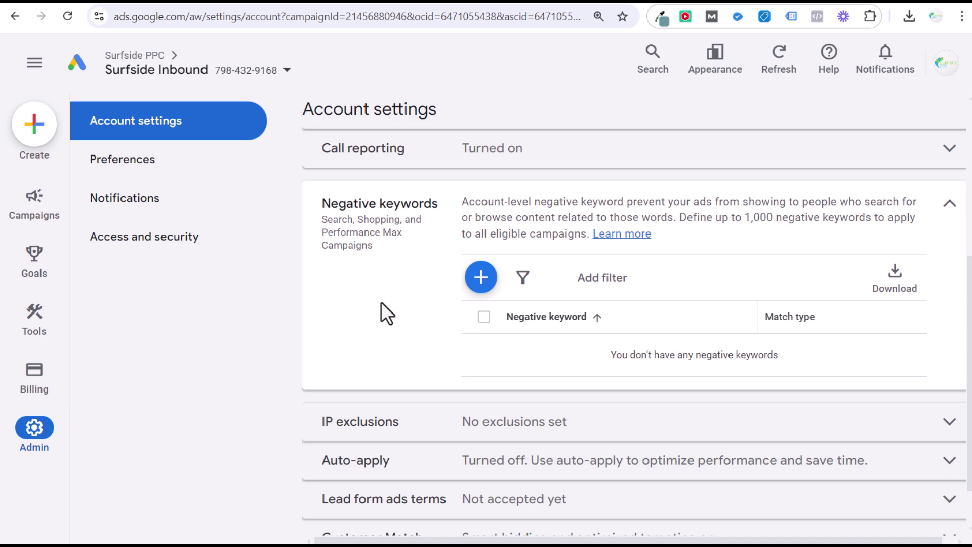
double_click(381, 222)
- View the entry form for account-level negative keywords and close it without adding any
click(481, 277)
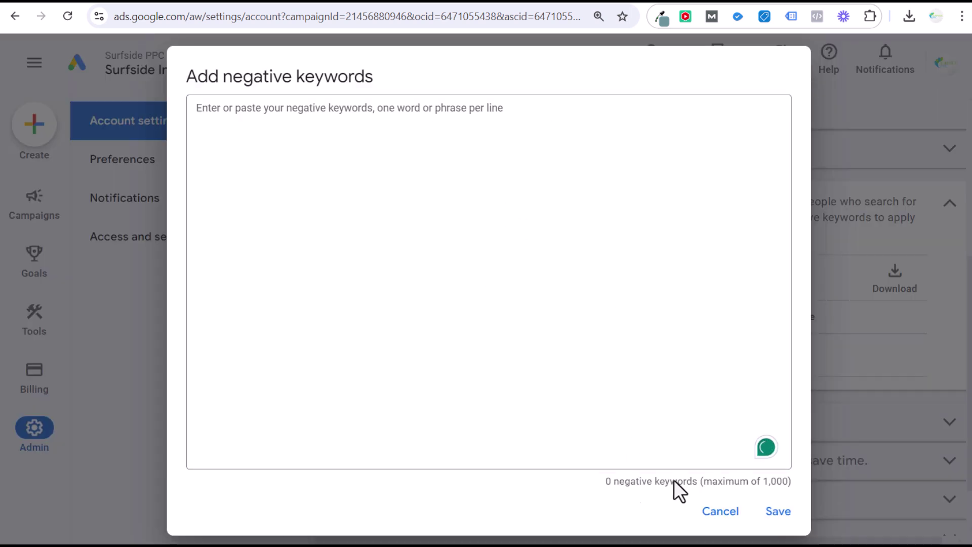
click(615, 274)
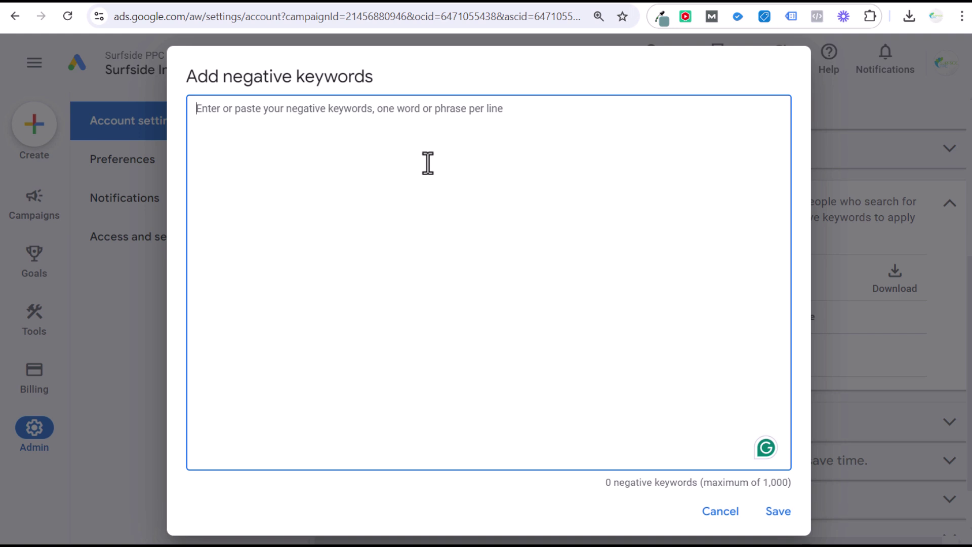
click(717, 512)
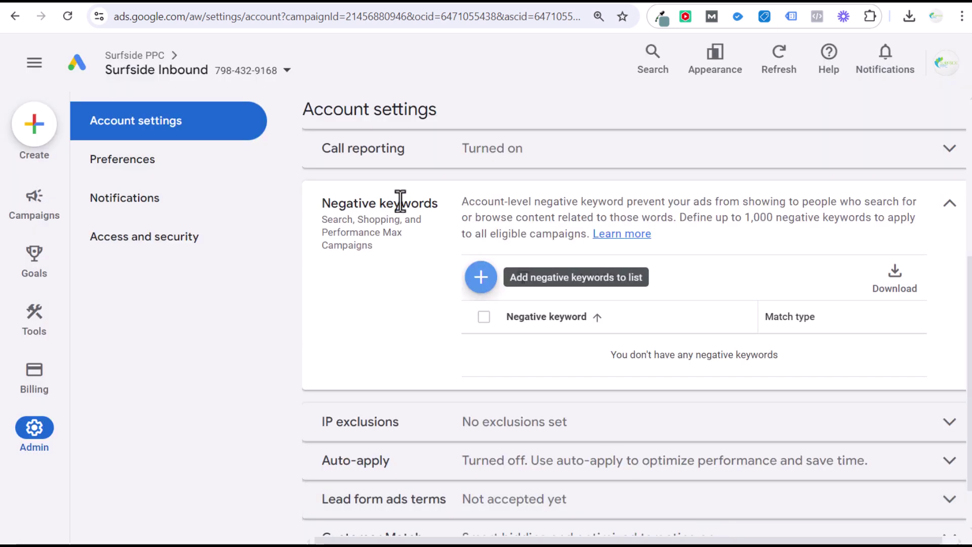
- Return to the Aqua Bliss Care Search Campaign's search terms report
mouse_move(50, 234)
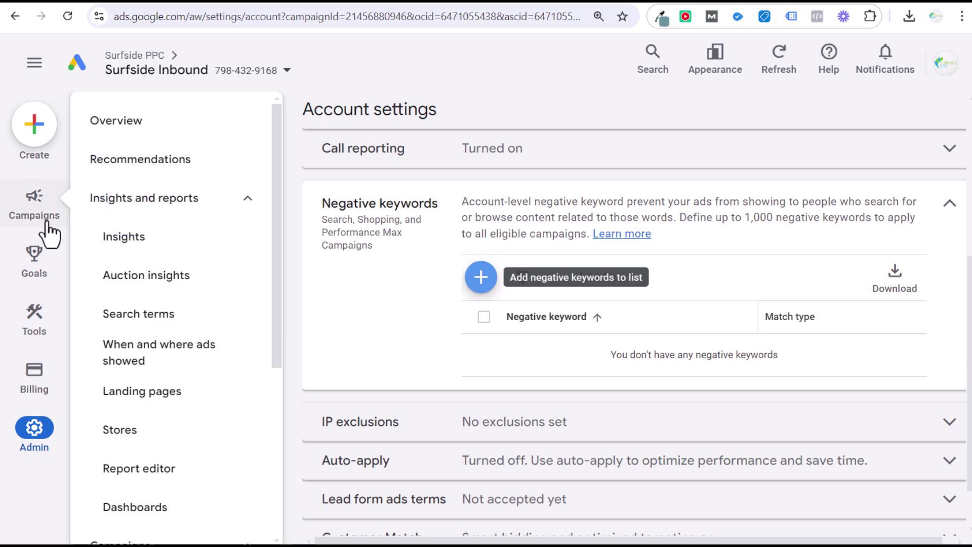
click(133, 318)
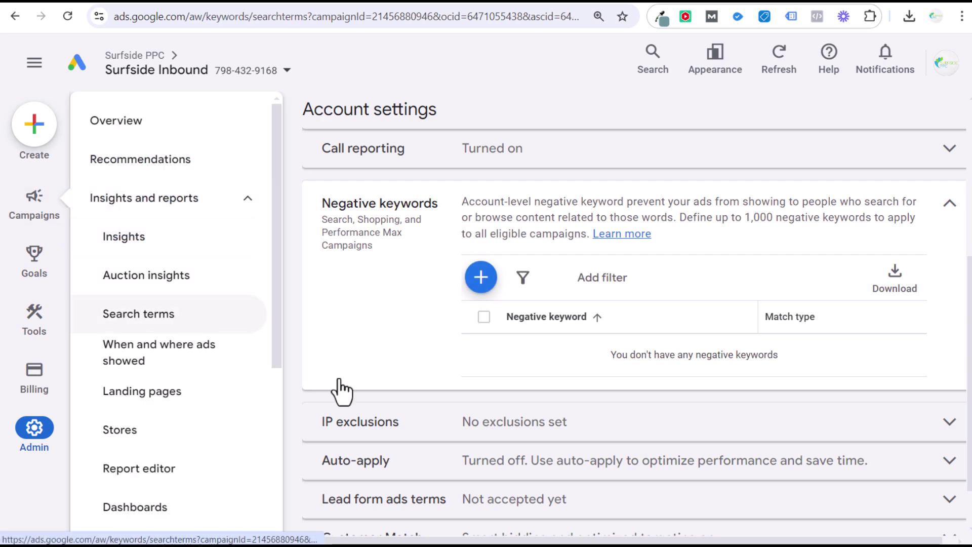
scroll(318, 312, down, 4)
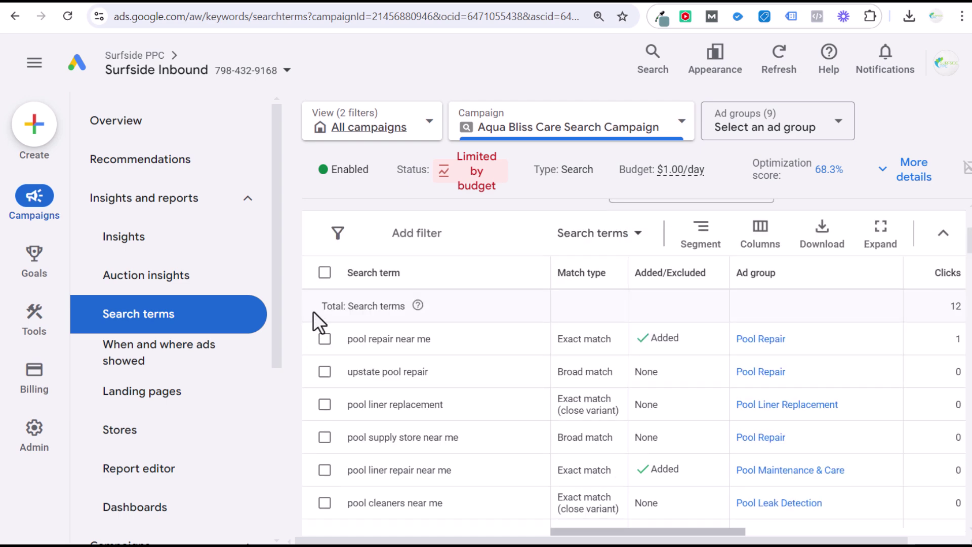
- Start adding the upstate pool repair search term as an ad group negative keyword and replace its text with "cafes near me"
click(324, 372)
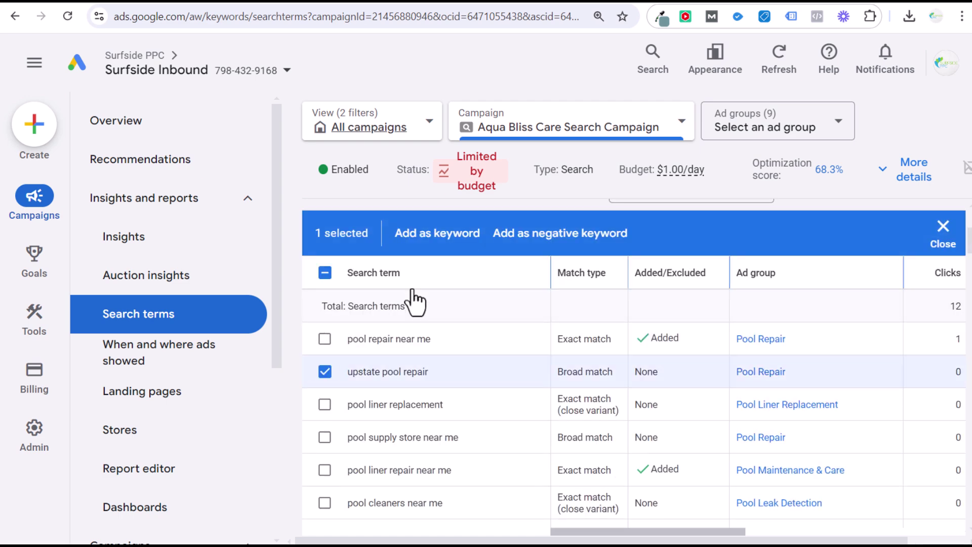
click(548, 242)
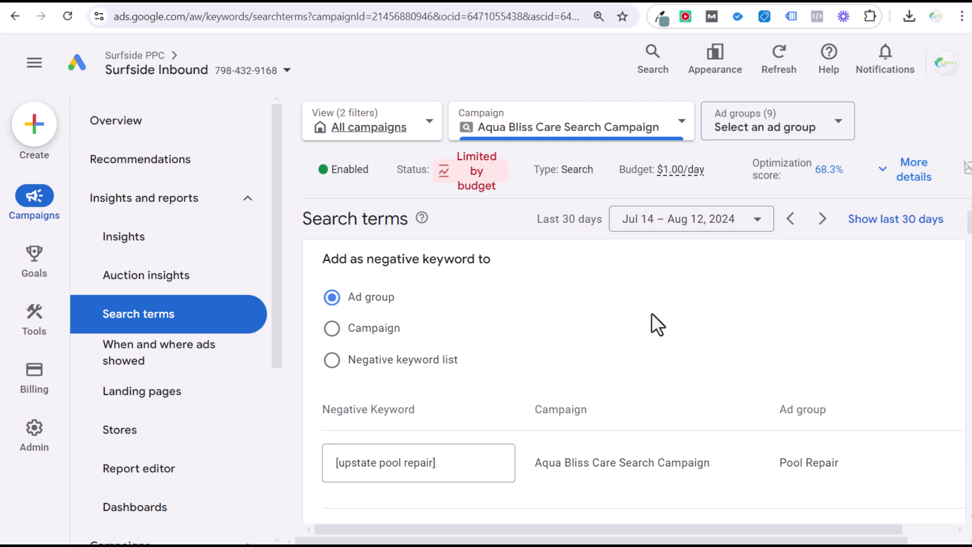
scroll(652, 313, down, 2)
click(460, 391)
key(ctrl+a)
key(BackSpace)
text(cafes near me)
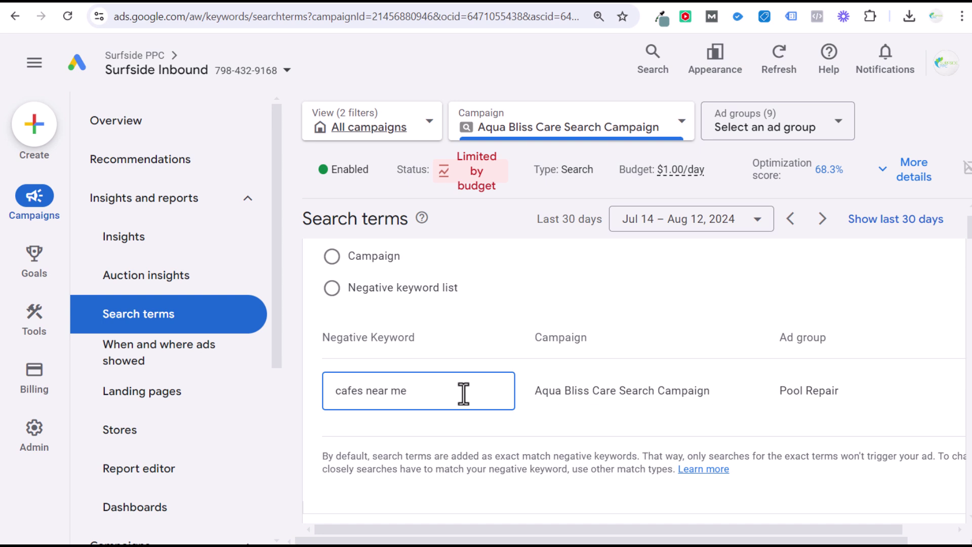
- Shorten the negative keyword to "cafe" and change it to the accented variant "café"
drag(425, 391, 363, 391)
key(BackSpace)
key(BackSpace)
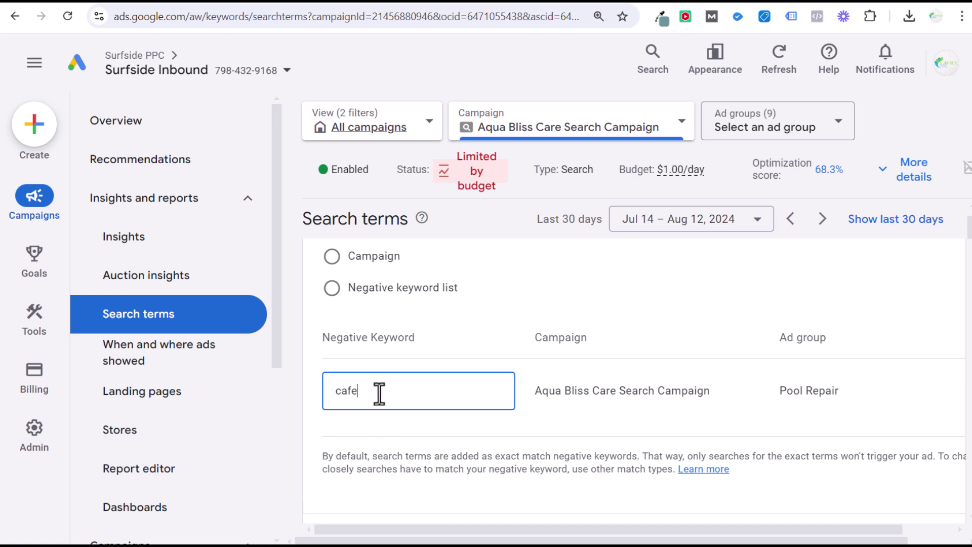
key(BackSpace)
text(é)
- Replace the negative keyword with the ampersand variant "a&j" and rewrite it as "a and j"
key(BackSpace)
key(BackSpace)
key(BackSpace)
key(BackSpace)
text(a&)
key(BackSpace)
key(BackSpace)
text(a&)
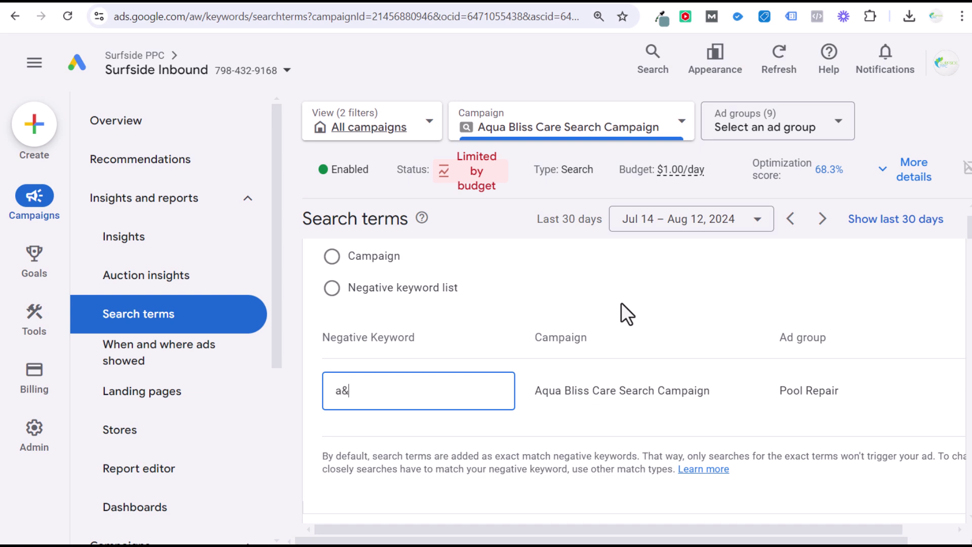
text(j)
key(BackSpace)
key(BackSpace)
text(and j)
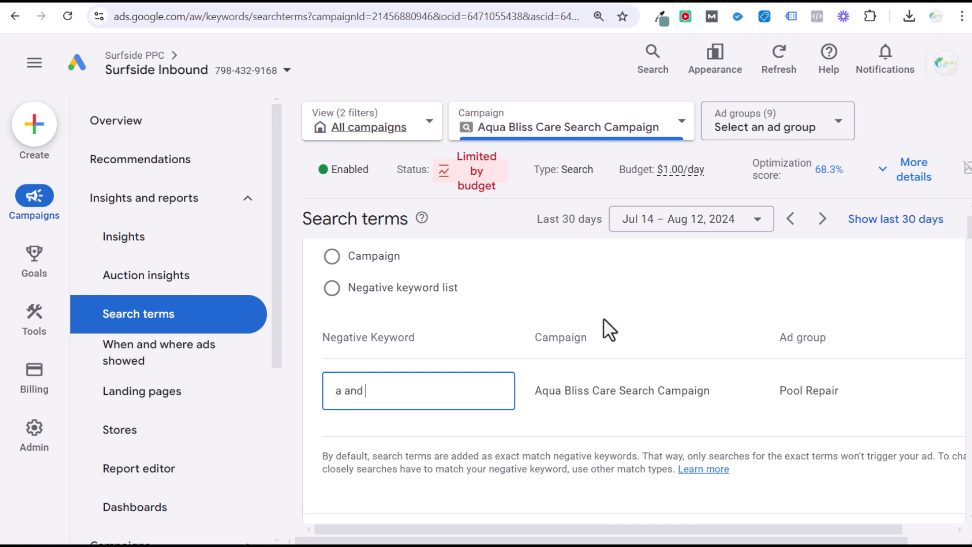
- Replace the negative keyword with "men's" and change it to the variant "mens" without the apostrophe
key(BackSpace)
key(BackSpace)
key(BackSpace)
key(BackSpace)
key(BackSpace)
key(BackSpace)
text(men's)
key(BackSpace)
key(BackSpace)
text(s)
- Discard the unsaved negative keyword and clear the selection of all search terms
scroll(421, 431, down, 2)
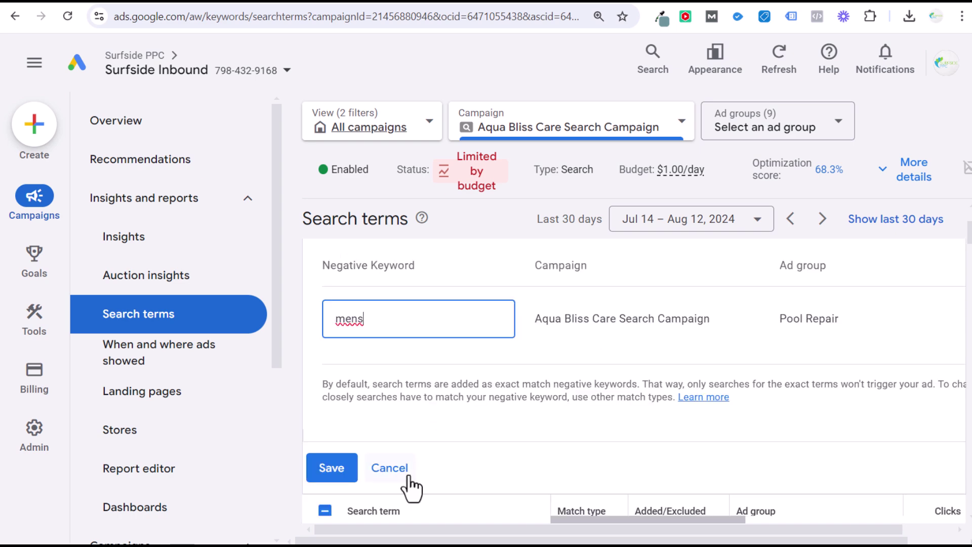
click(398, 468)
click(324, 263)
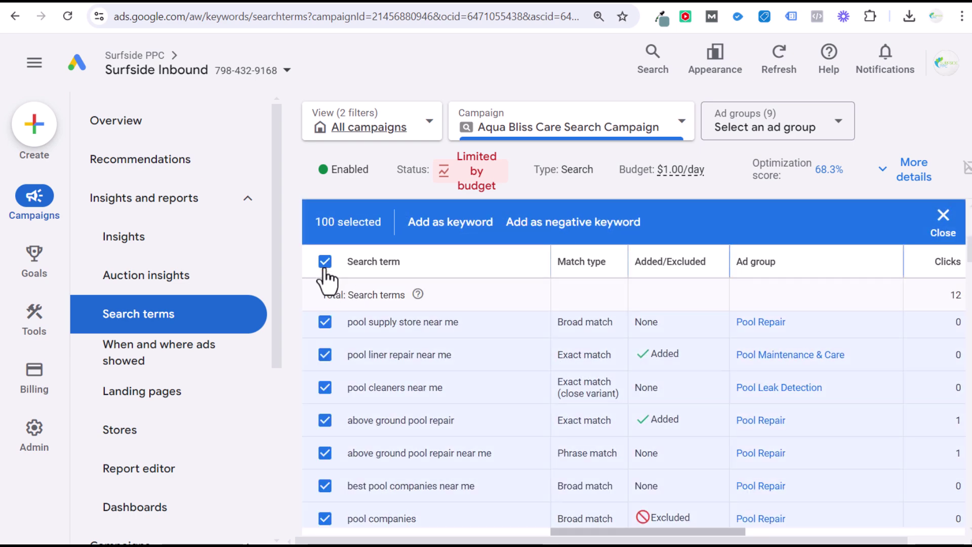
click(325, 264)
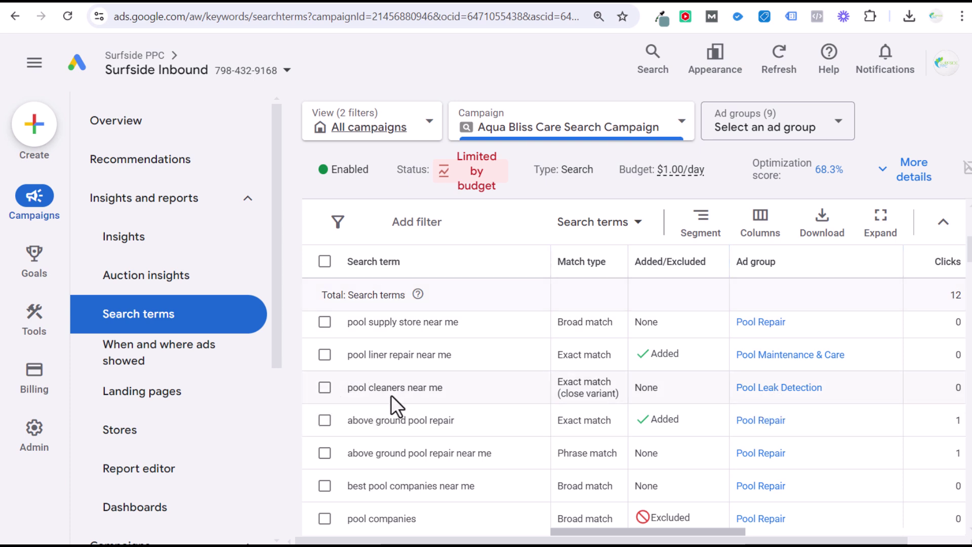
- Open the search term "pool cleaners near me" as a negative keyword and change its text to "cleaning"
click(325, 388)
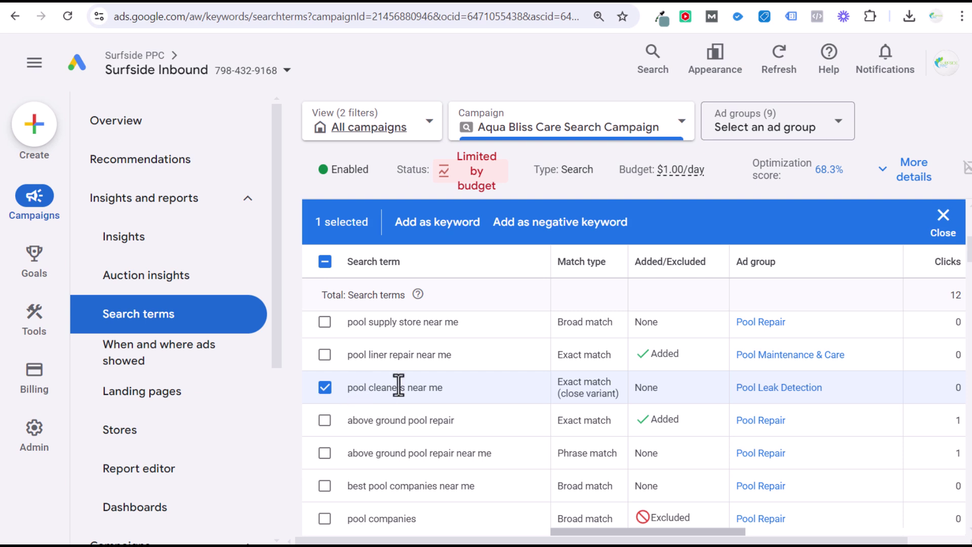
click(561, 224)
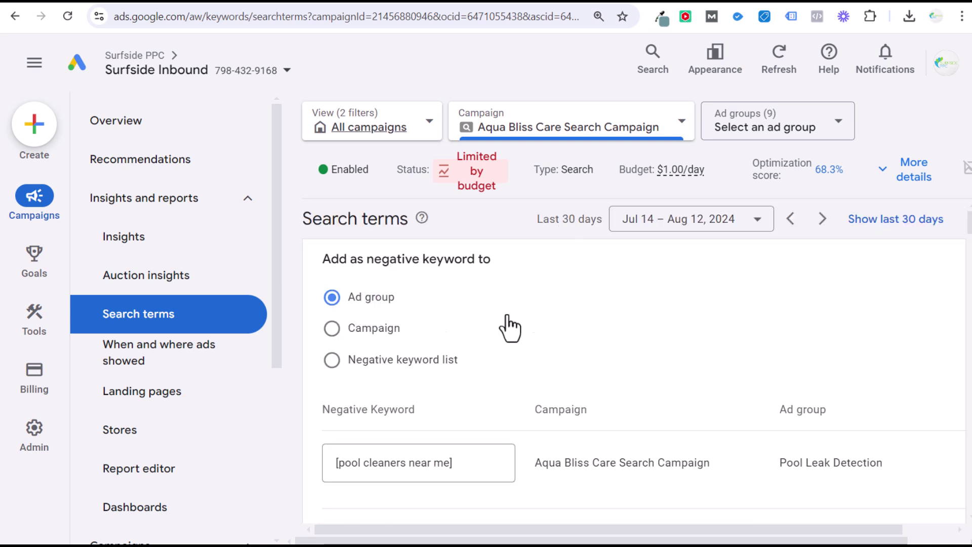
triple_click(383, 462)
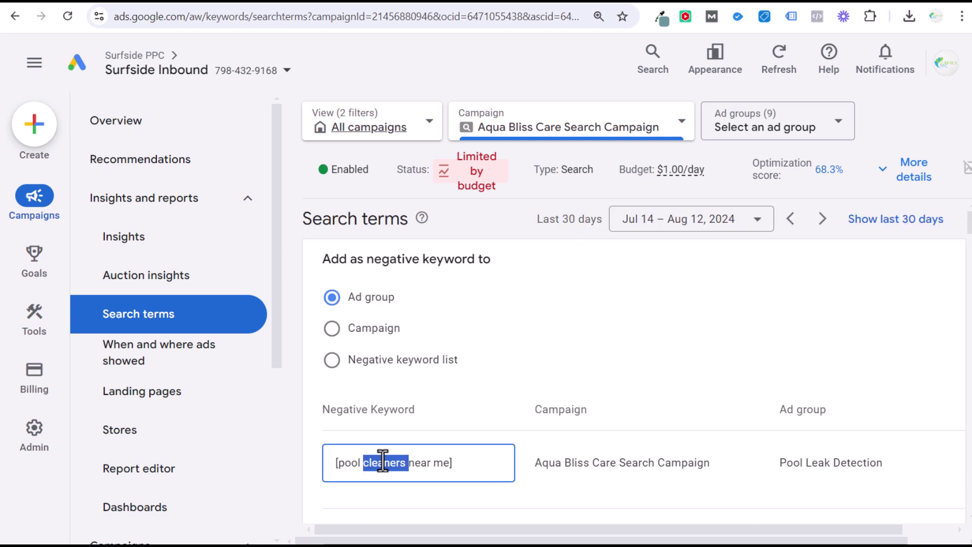
text(cleani)
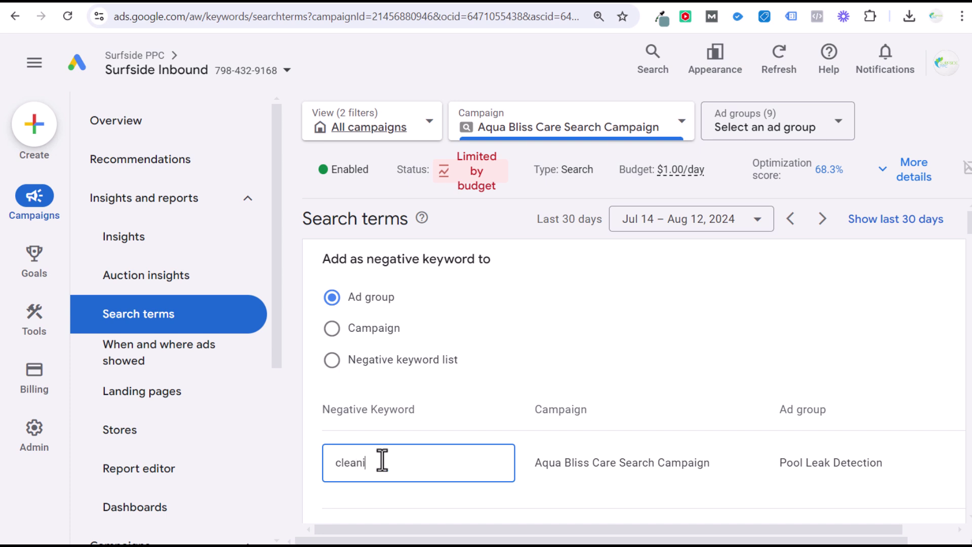
text(ng)
- Empty the negative keyword text, discard the unsaved entry and clear the selection of all search terms
key(BackSpace)
key(BackSpace)
key(BackSpace)
scroll(527, 309, down, 1)
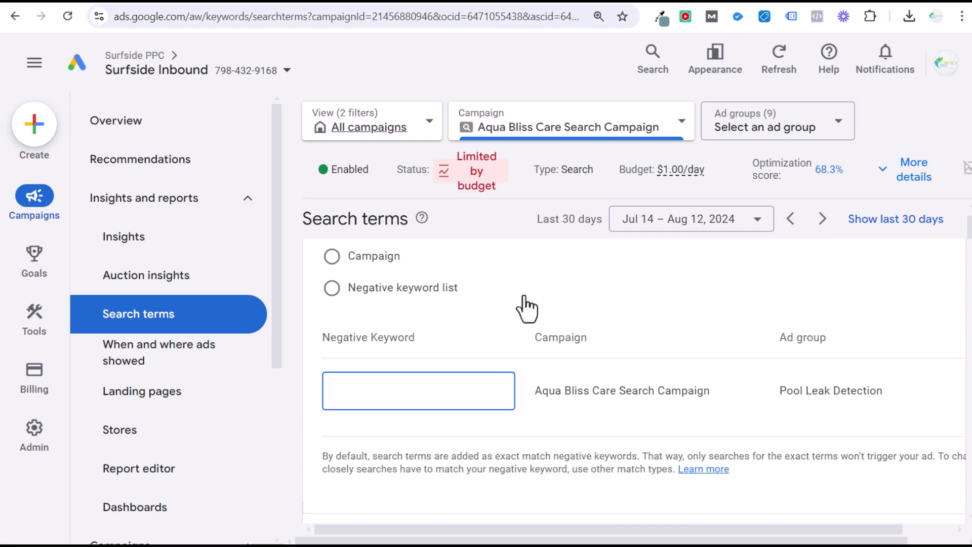
scroll(471, 431, down, 1)
click(398, 471)
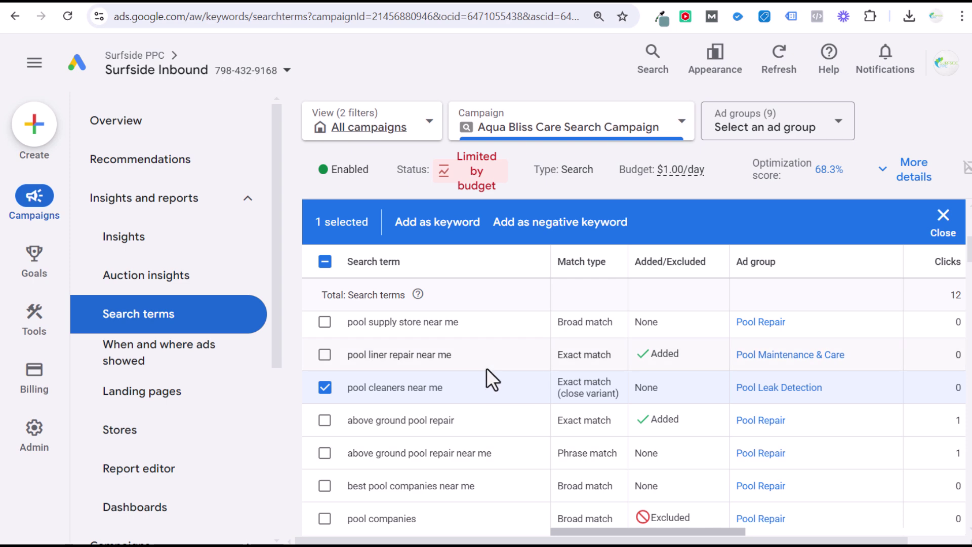
click(325, 263)
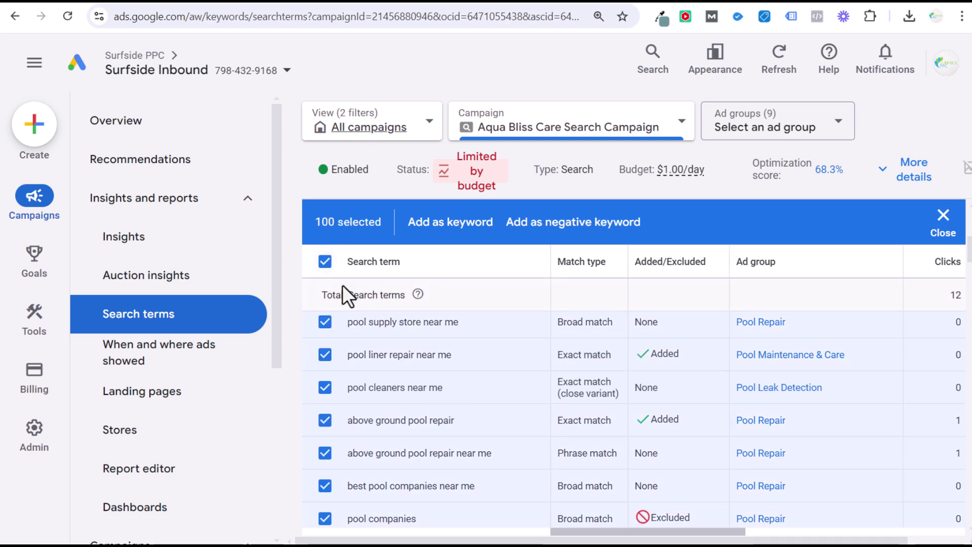
click(325, 262)
- Select the search terms "can a pool pump be repaired" and "how to repair pool cracks"
scroll(412, 319, down, 1)
scroll(413, 319, down, 10)
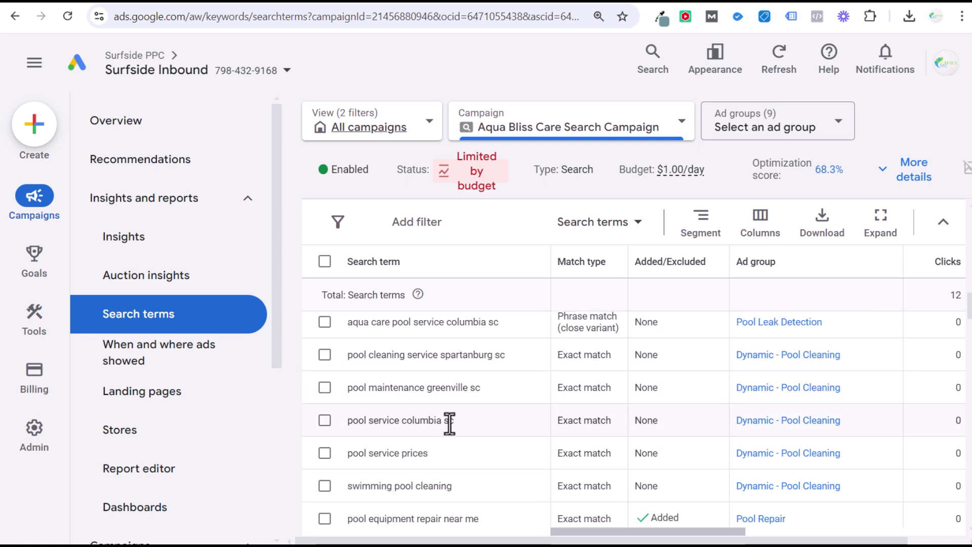
scroll(404, 385, down, 2)
scroll(449, 410, down, 6)
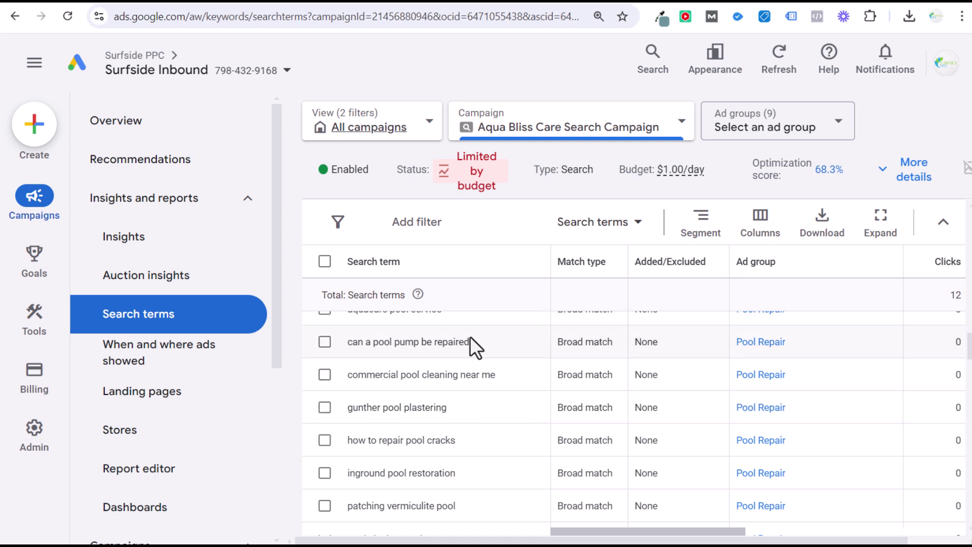
click(326, 343)
click(324, 440)
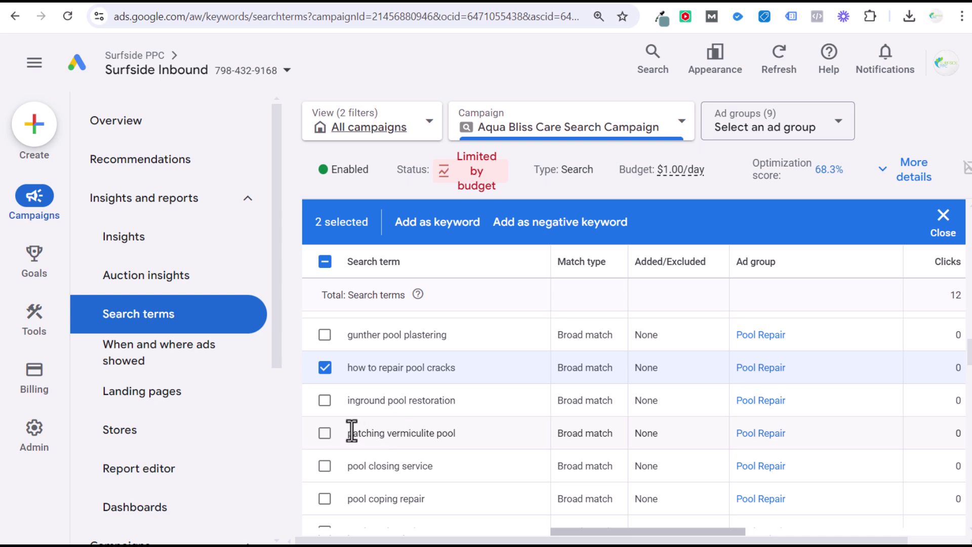
- Examine the unselected search terms "patching vermiculite pool" and "pool closing service" for relevance to the campaign
drag(346, 434, 472, 436)
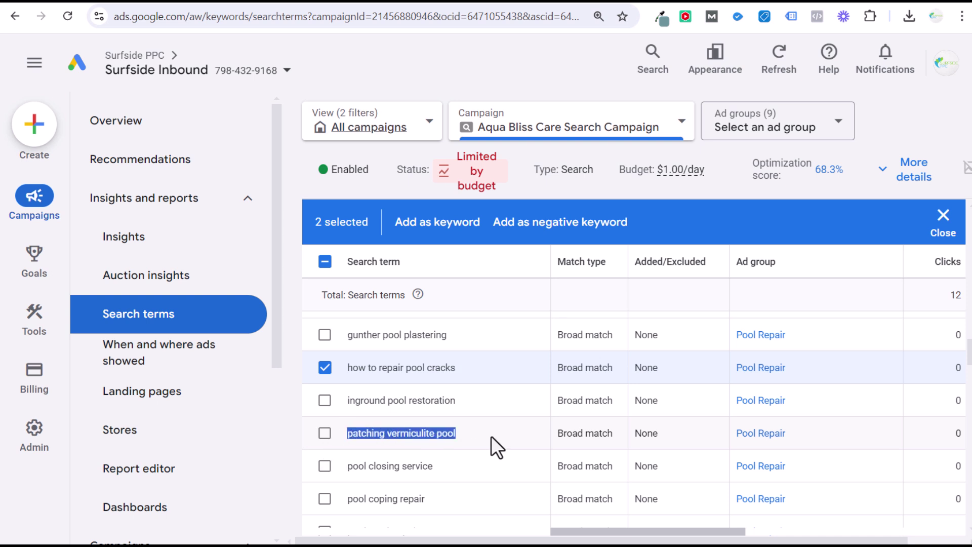
click(492, 435)
scroll(437, 439, down, 2)
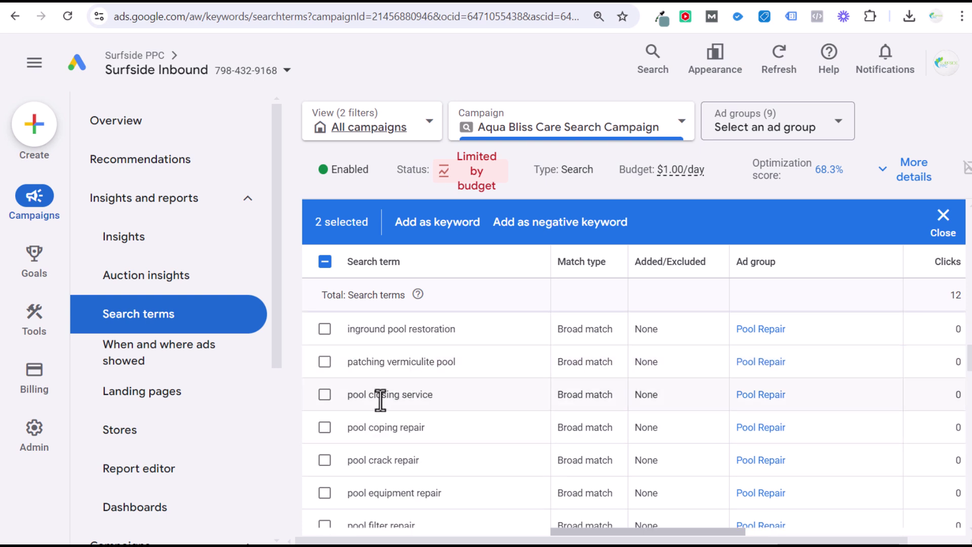
drag(349, 396, 410, 398)
click(427, 401)
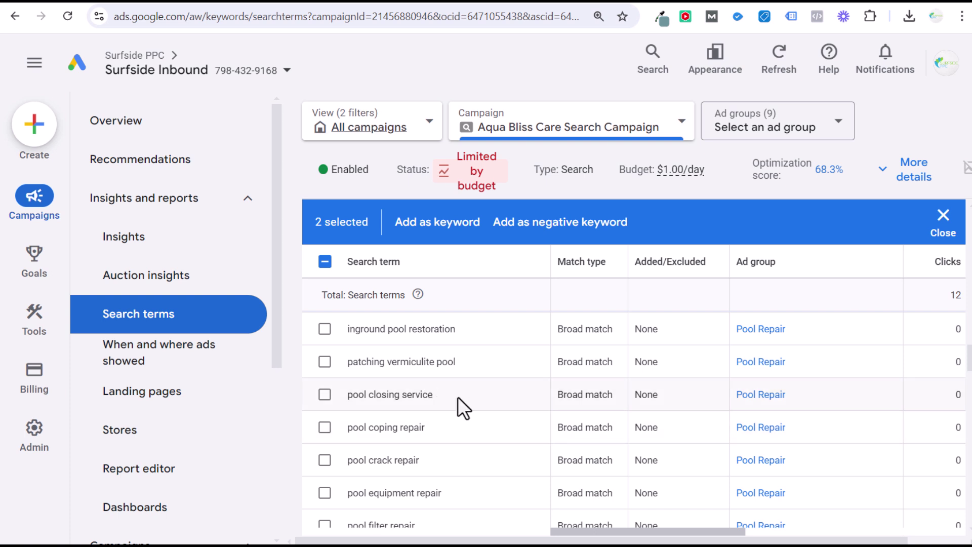
drag(453, 398, 353, 398)
click(349, 396)
drag(440, 402, 347, 403)
click(349, 400)
- Add "pool inspection cost" and "pool lost a foot of water overnight" to the selection and copy the latter's text
scroll(472, 403, down, 5)
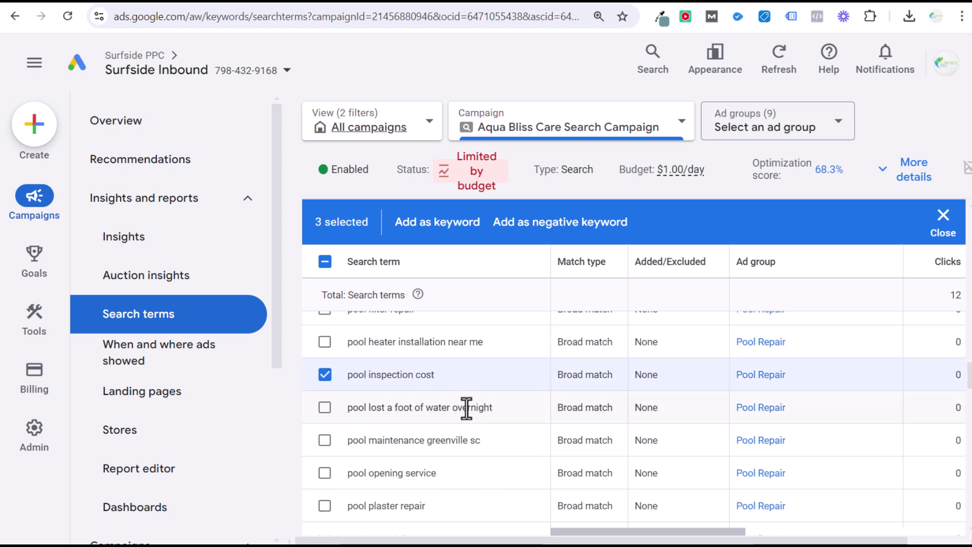
click(324, 407)
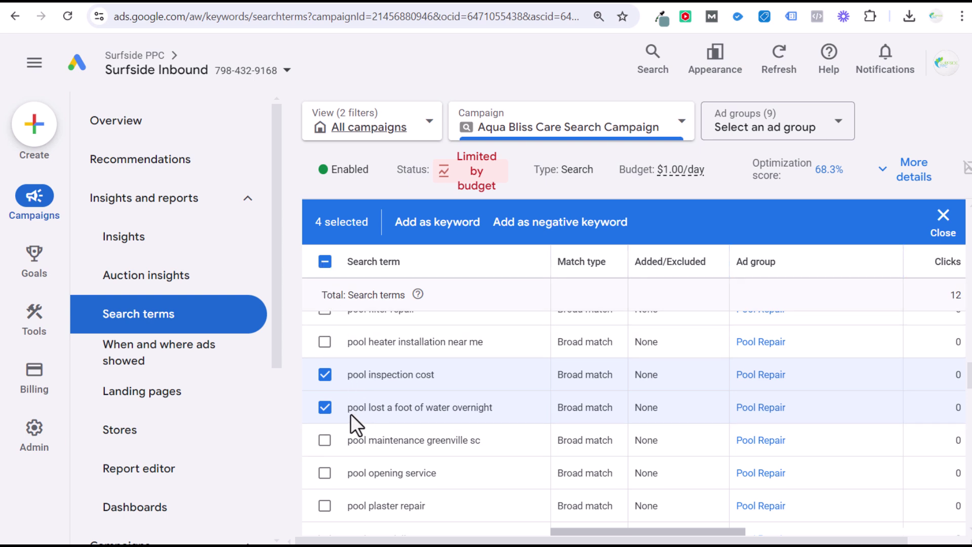
drag(348, 408, 400, 411)
drag(479, 414, 492, 414)
key(ctrl+c)
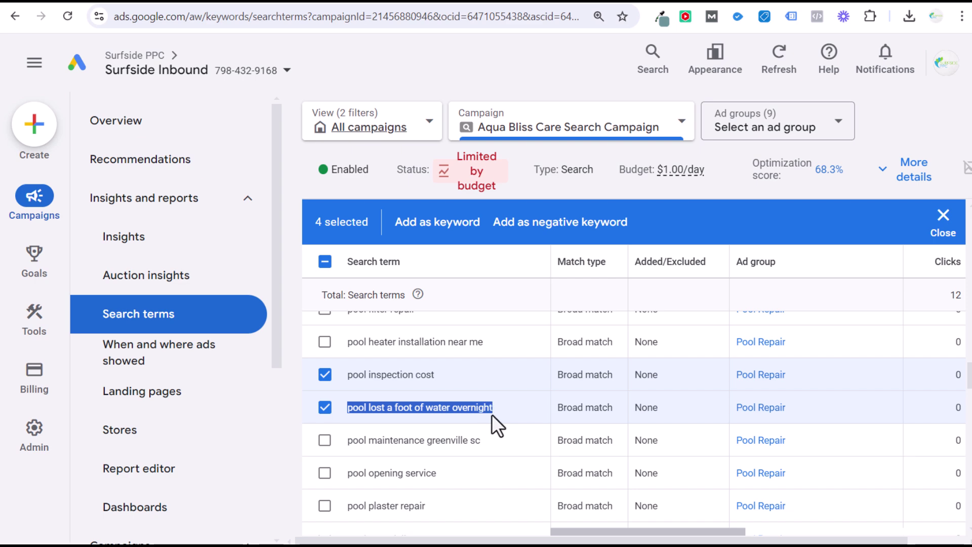
- Search Google for "pool lost a foot of water overnight" and examine the intent behind its ads and organic results
click(576, 5)
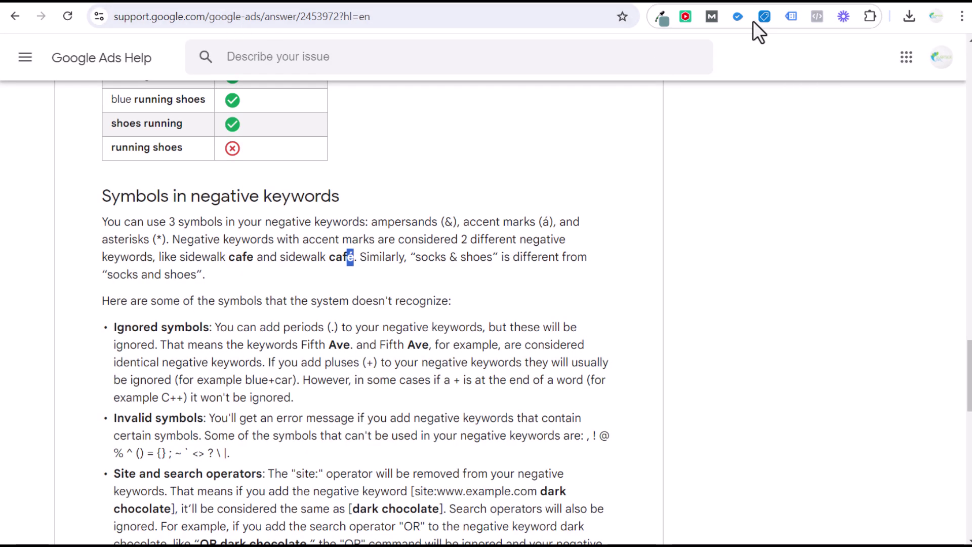
click(837, 3)
key(ctrl+v)
key(Return)
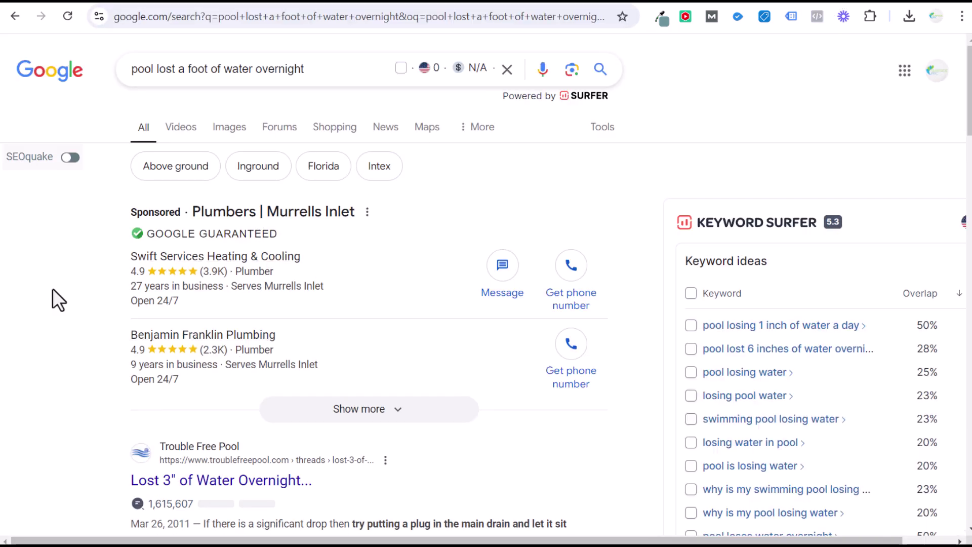
scroll(55, 302, down, 4)
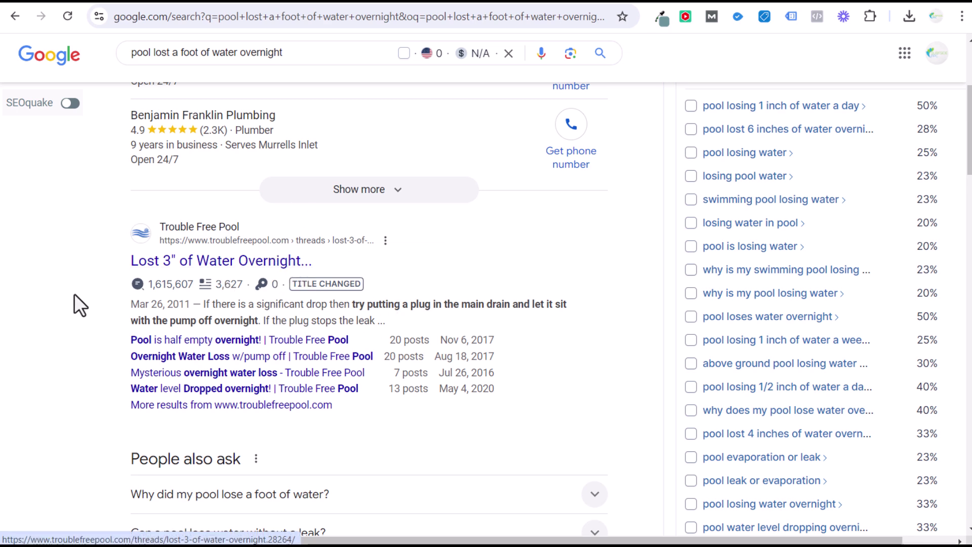
scroll(135, 255, down, 5)
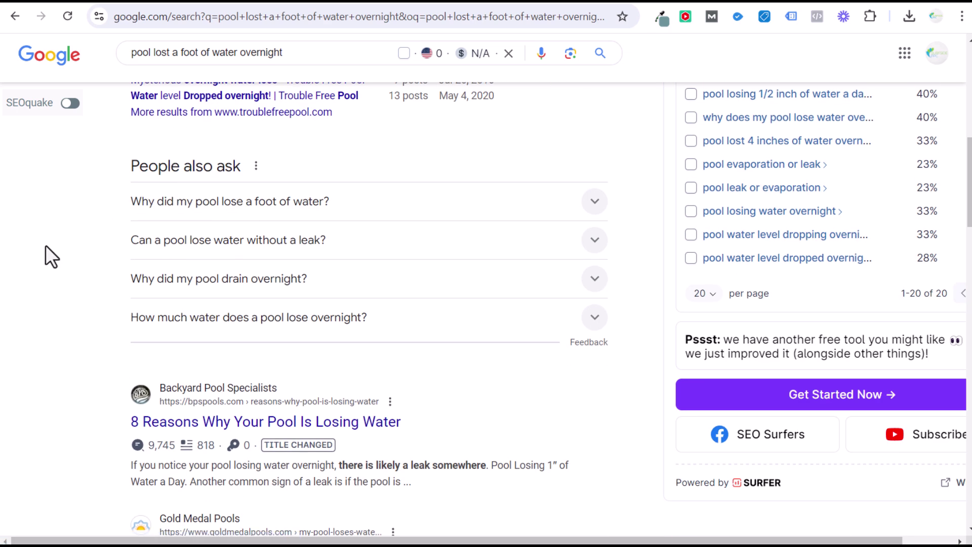
scroll(50, 256, down, 5)
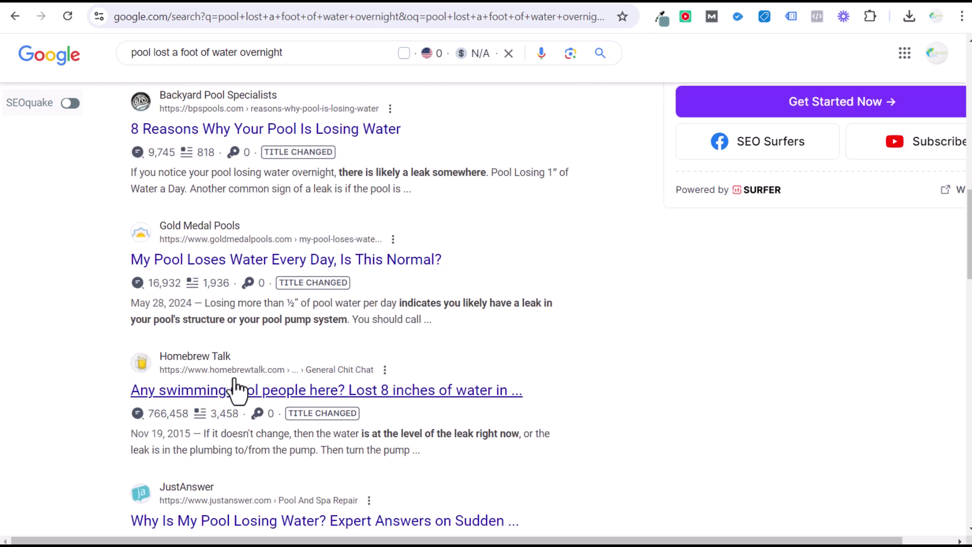
scroll(581, 274, up, 3)
scroll(582, 274, up, 10)
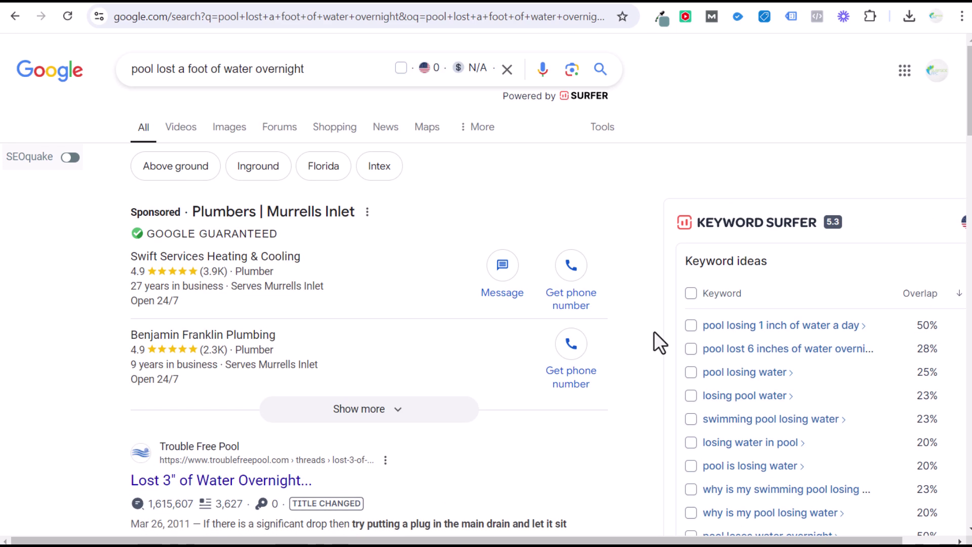
- Search Google for "pool leak detection" and decline the use of precise location
triple_click(357, 77)
text(p)
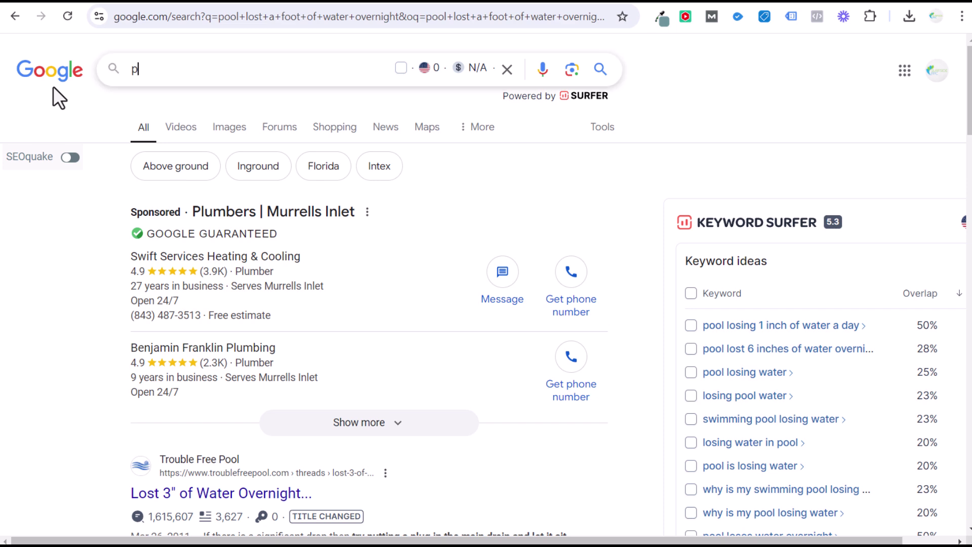
text(ool leak detection)
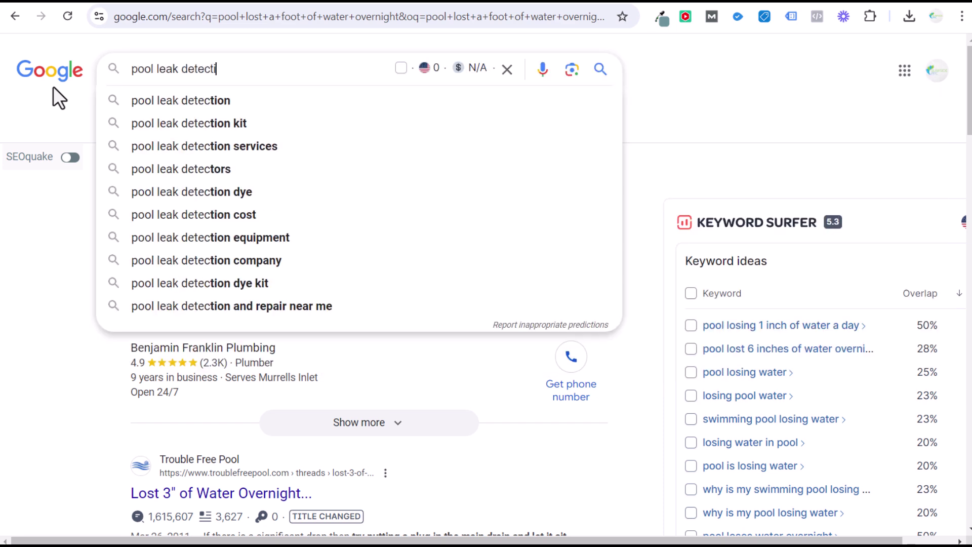
key(Return)
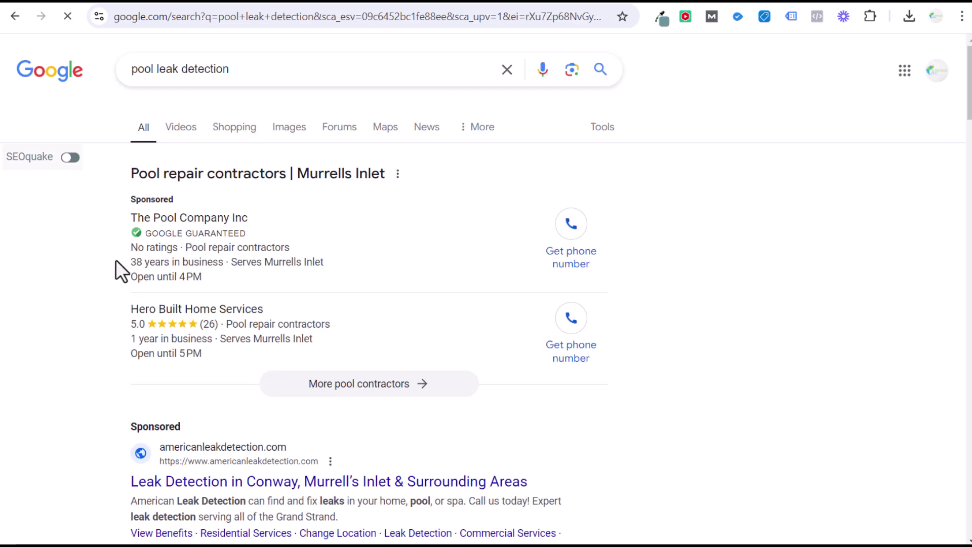
scroll(78, 235, down, 3)
scroll(91, 206, down, 3)
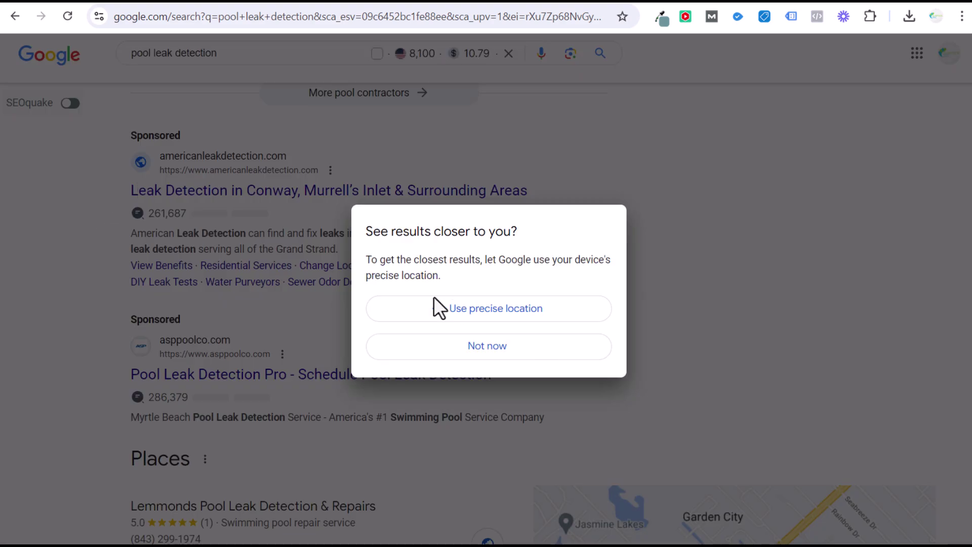
click(435, 339)
- Examine the ads, organic, video and product results for "pool leak detection" to judge the searchers' intent
scroll(238, 330, up, 3)
scroll(272, 310, down, 15)
scroll(291, 306, down, 3)
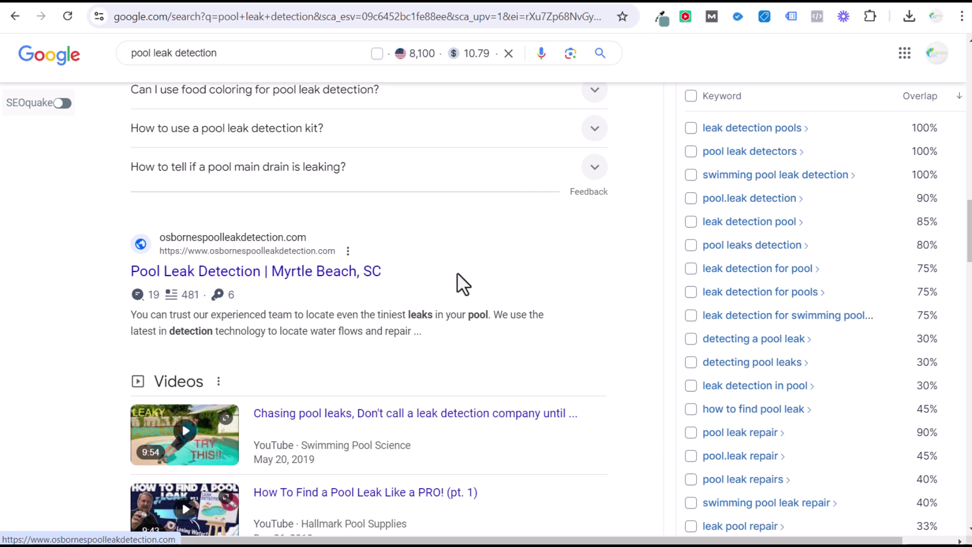
scroll(458, 274, down, 2)
scroll(571, 230, down, 4)
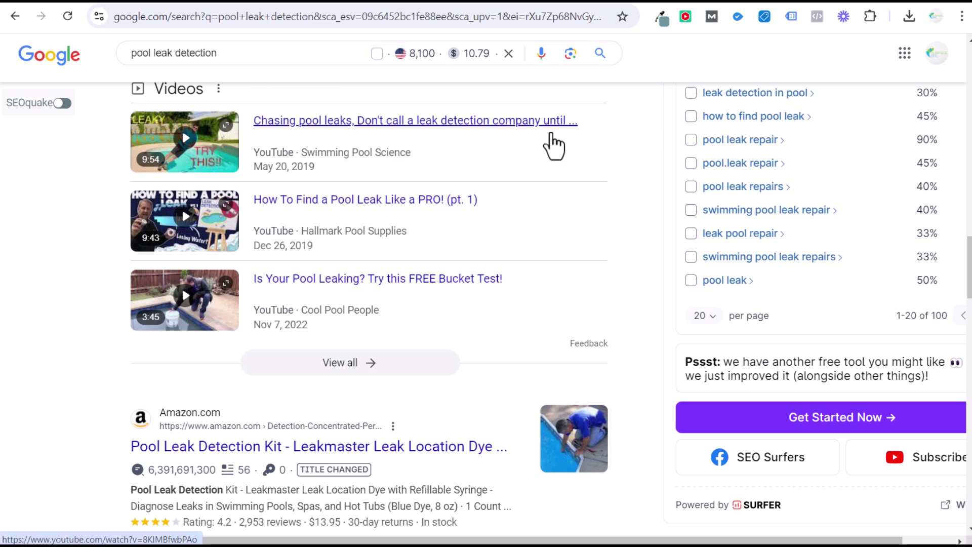
scroll(53, 263, down, 4)
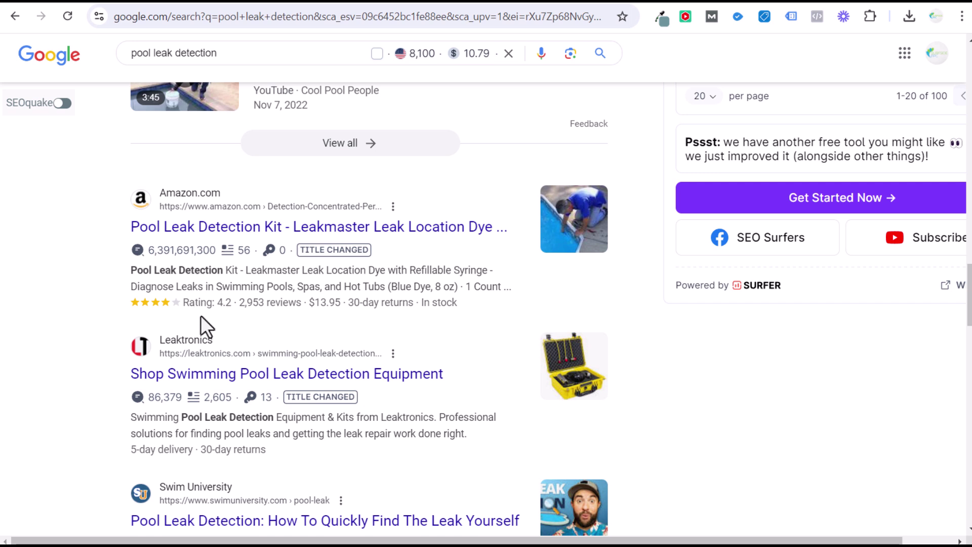
scroll(200, 304, down, 1)
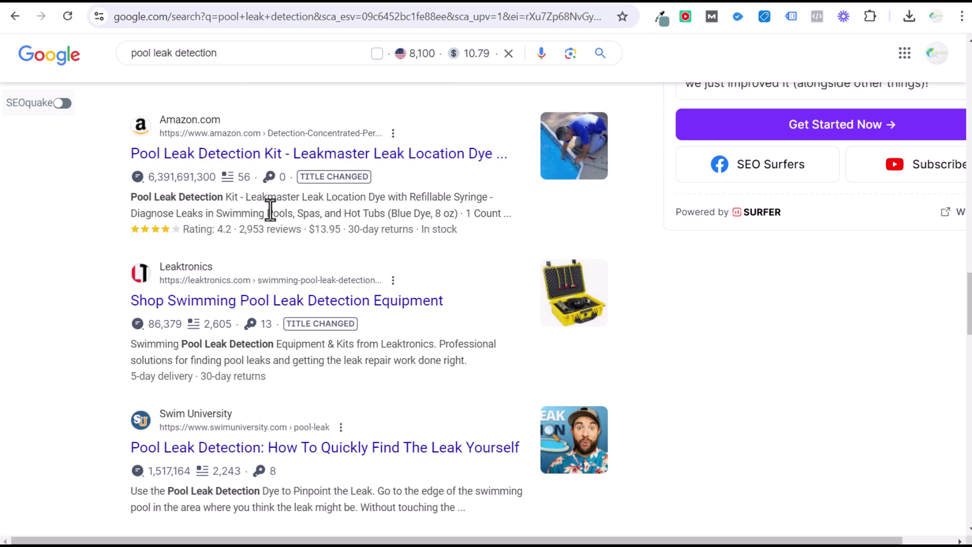
- Return to the Google Ads Help article and read the section on symbols in negative keywords
click(776, 2)
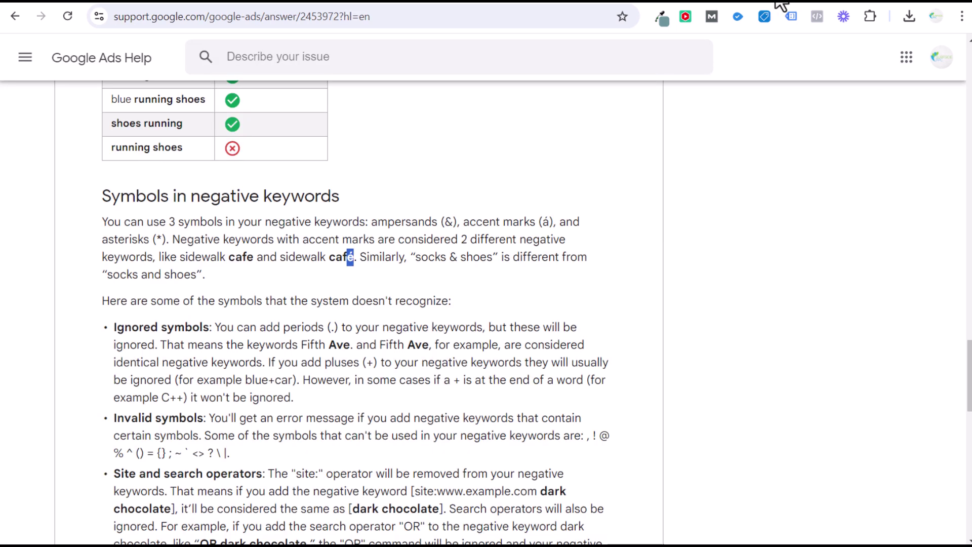
drag(108, 193, 326, 197)
click(238, 222)
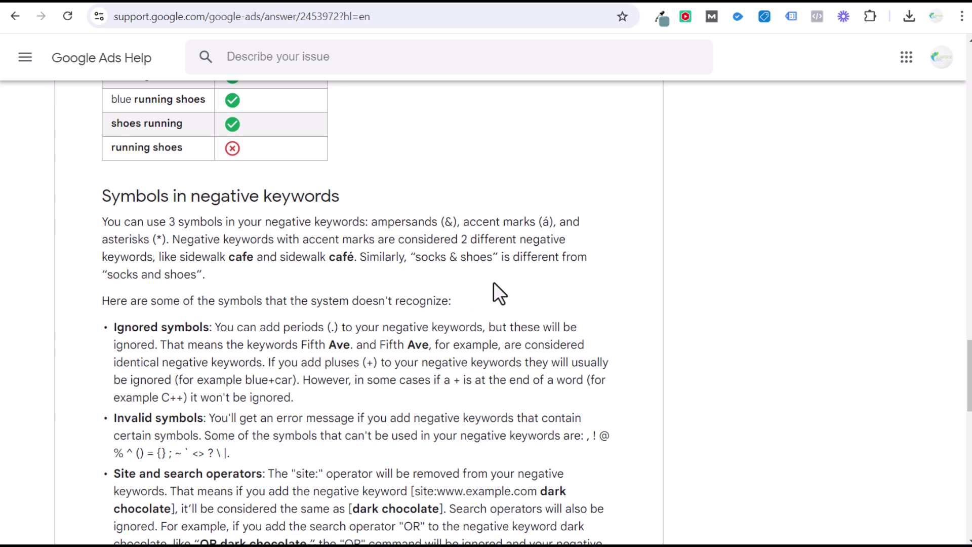
scroll(494, 283, down, 3)
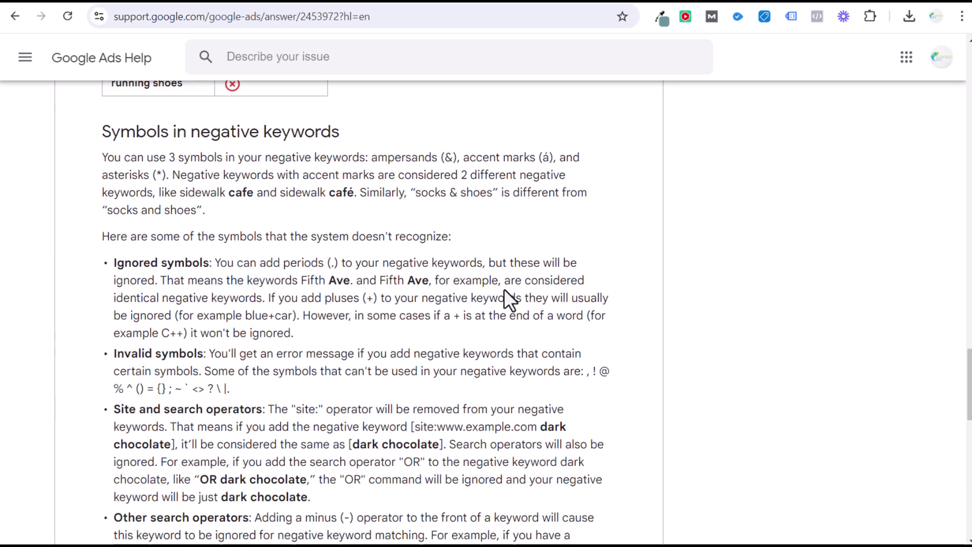
scroll(380, 275, down, 2)
scroll(228, 279, down, 2)
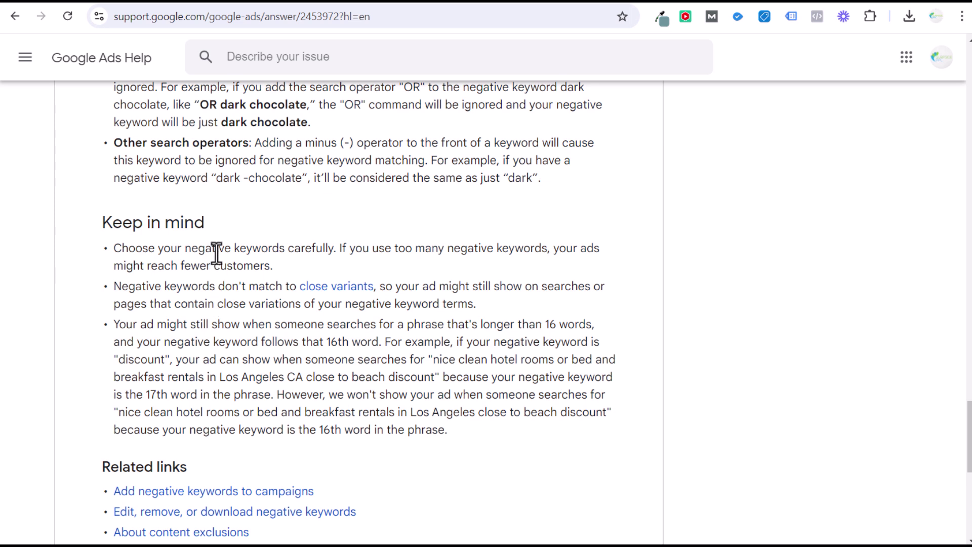
- Read the article's "Keep in mind" notes on close variants and long search phrases, and revisit the negative broad match section
drag(111, 290, 218, 284)
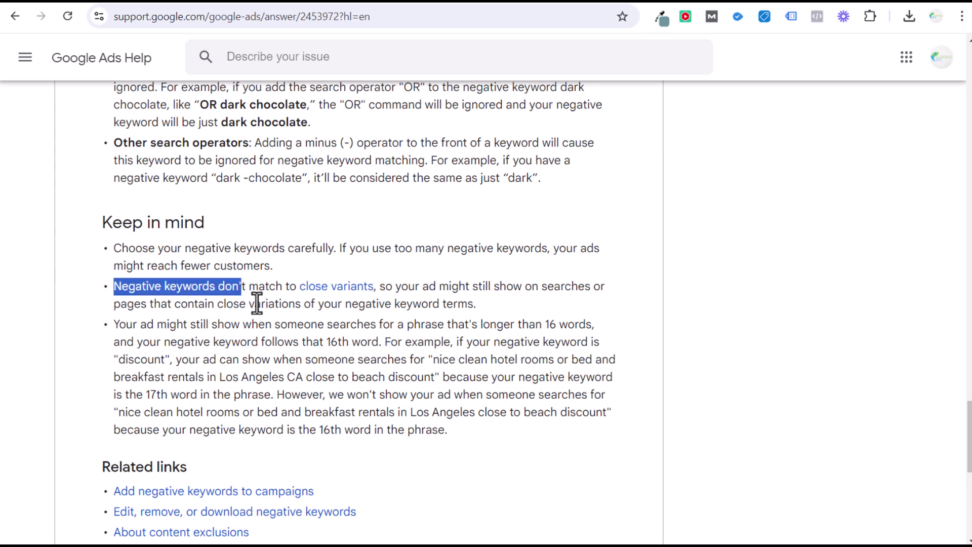
click(259, 326)
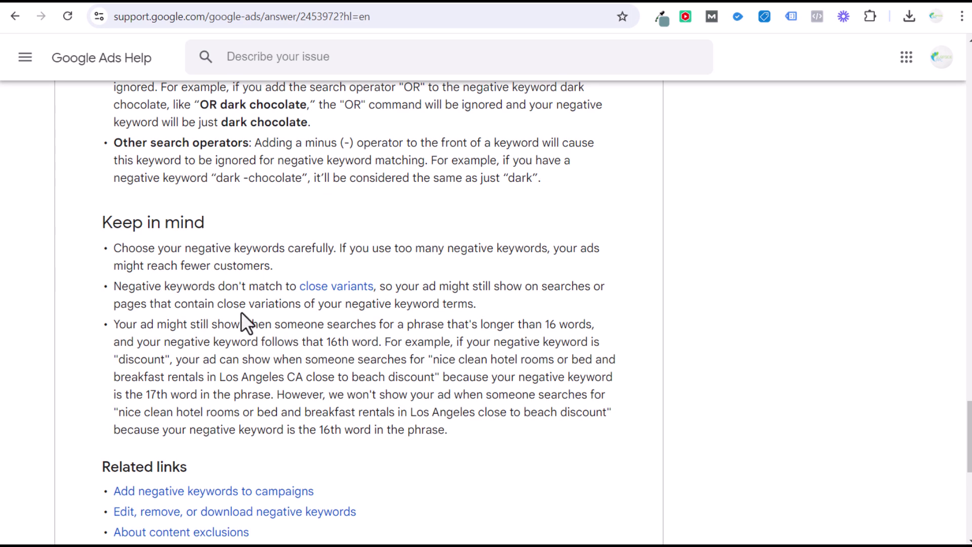
scroll(255, 327, down, 2)
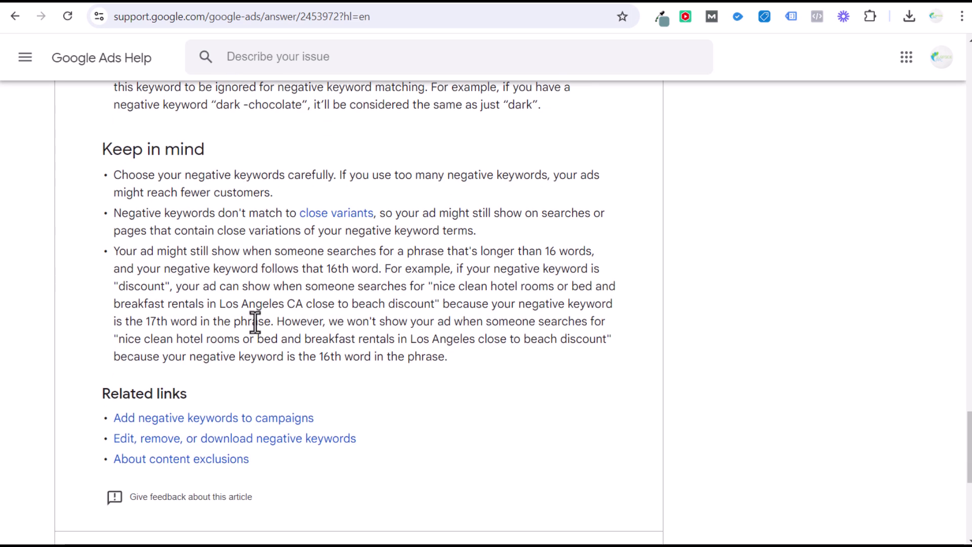
scroll(537, 319, up, 8)
scroll(537, 322, up, 20)
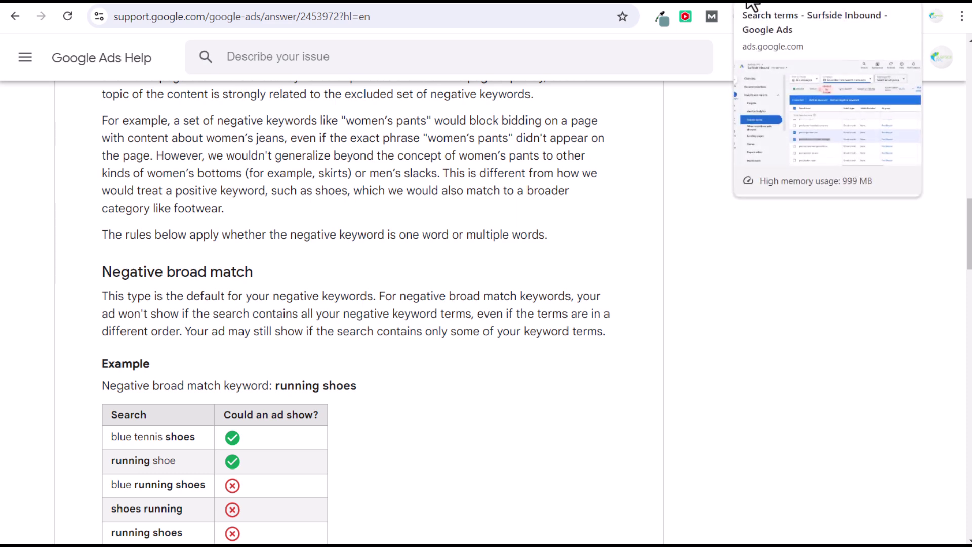
- Return to the campaign's search terms report and clear the selection of all search terms
click(752, 5)
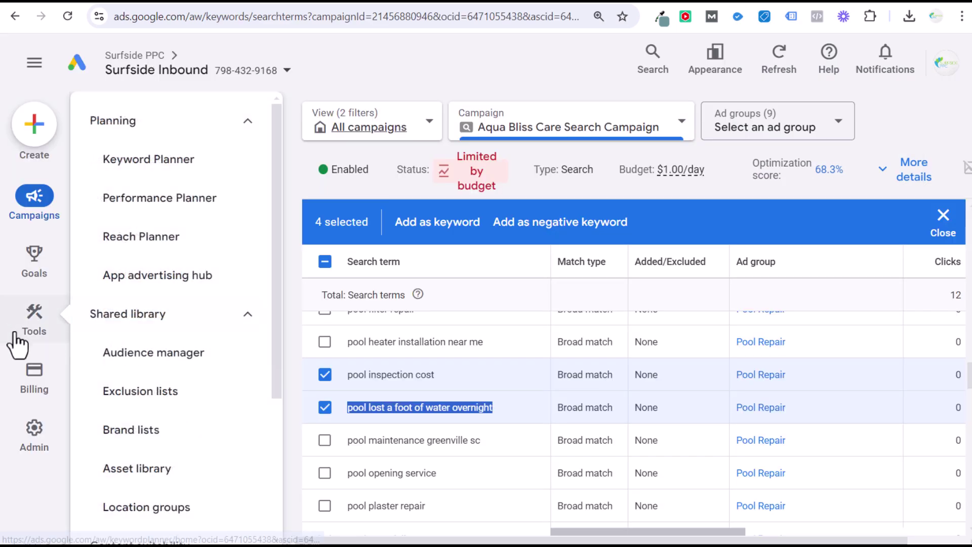
mouse_move(36, 453)
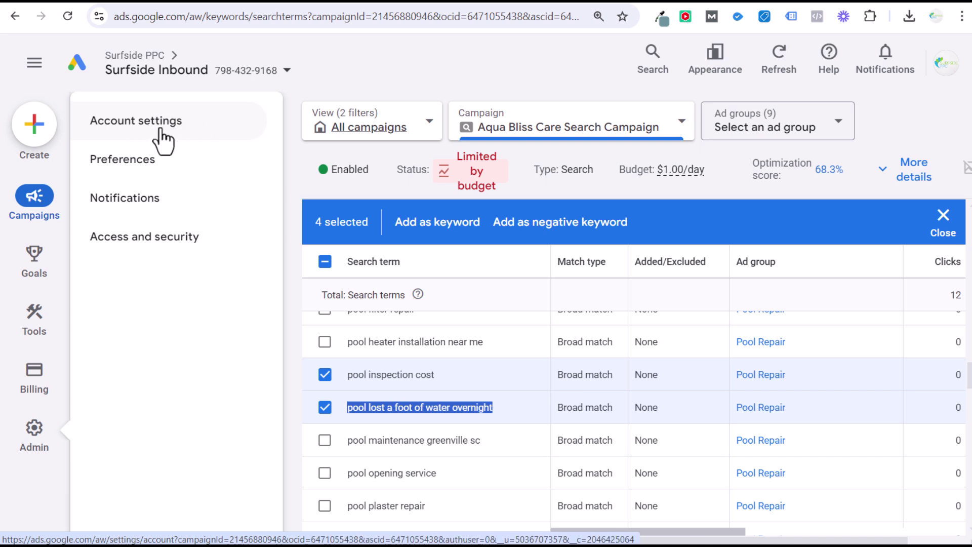
click(325, 262)
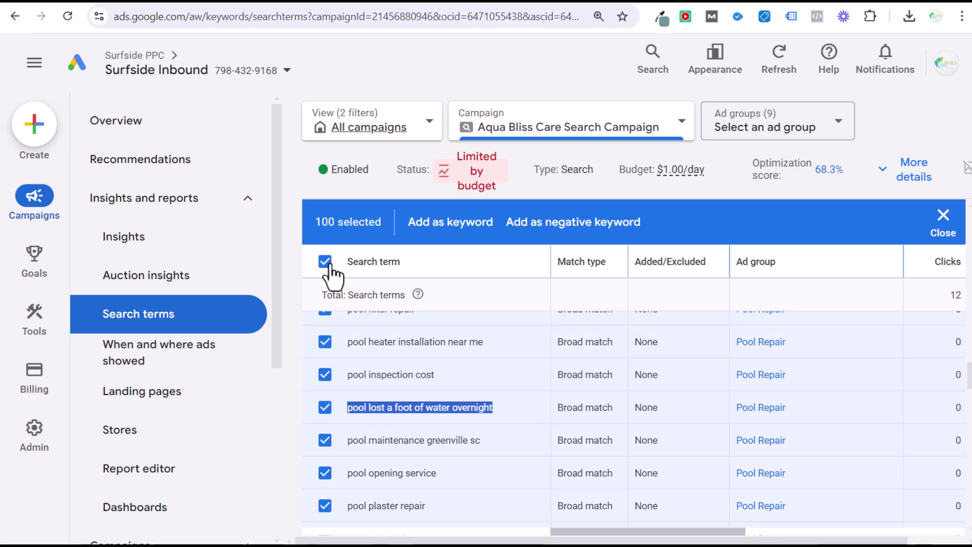
click(325, 262)
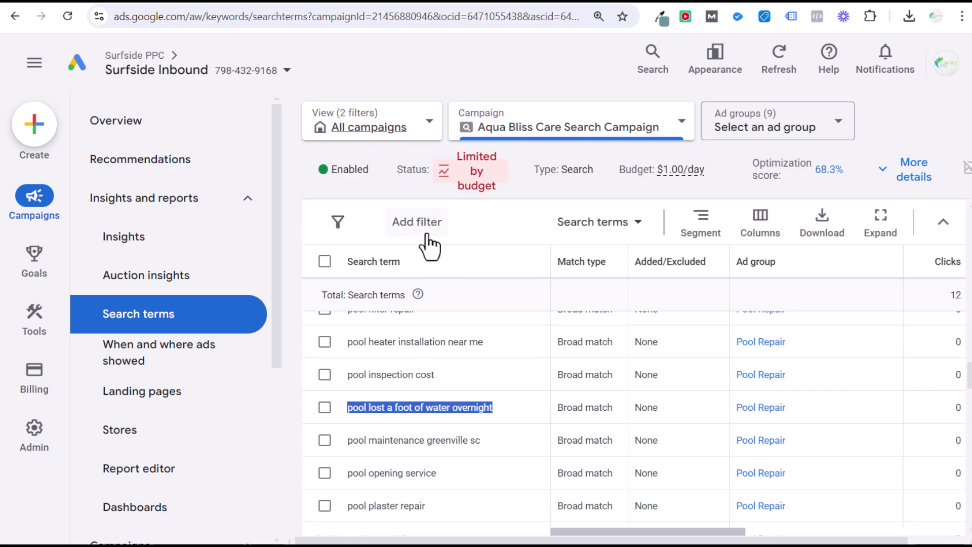
scroll(447, 367, up, 10)
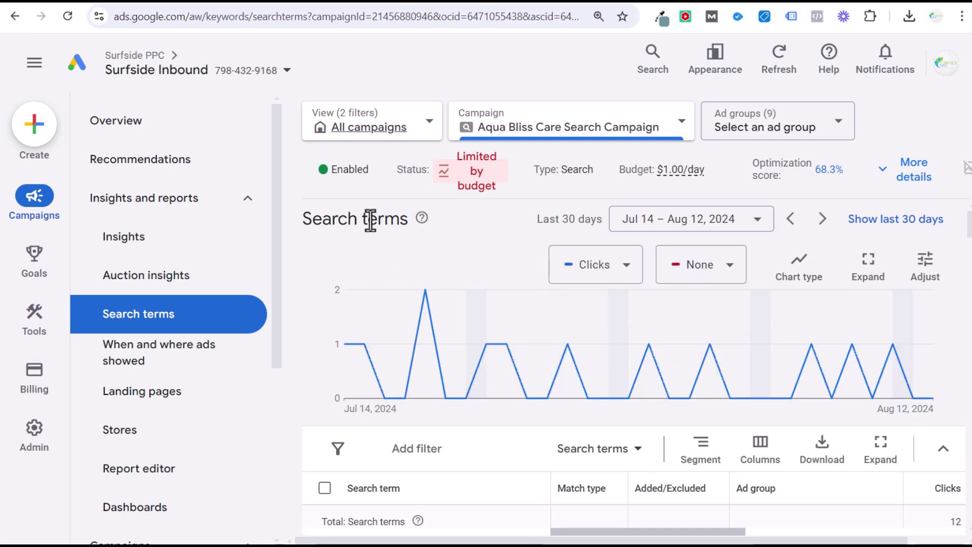
- Open Keyword Planner, start discovering new keywords, and add "swimming pool services" as a seed keyword
mouse_move(33, 322)
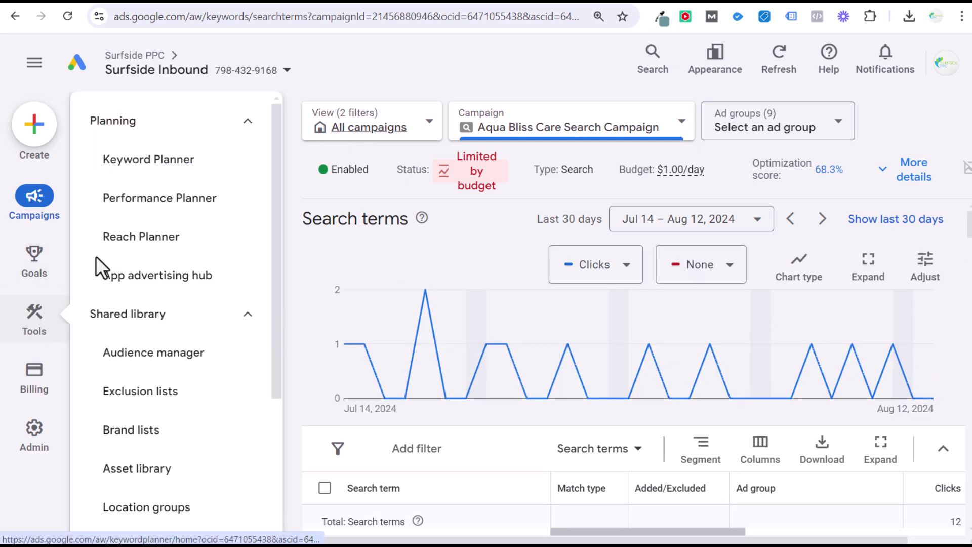
click(167, 160)
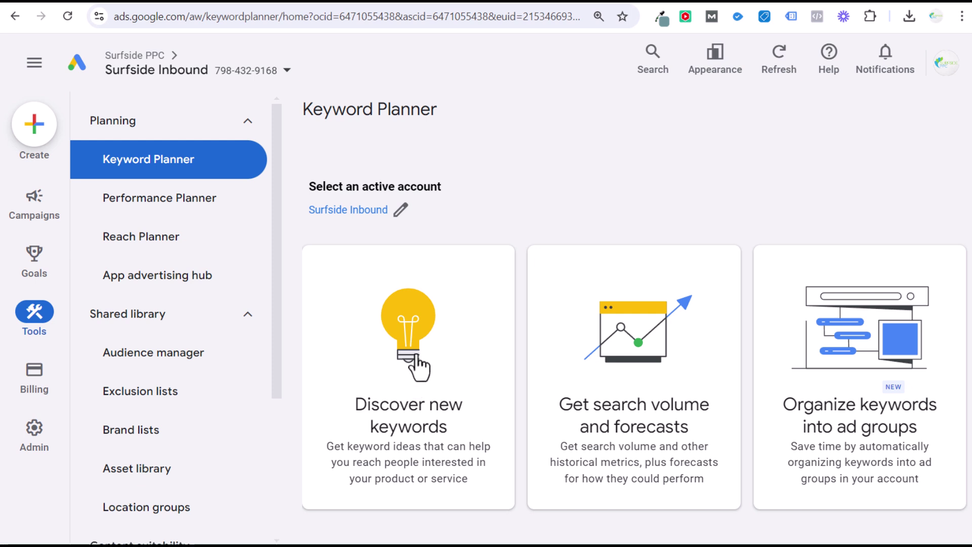
click(412, 304)
text(swimming)
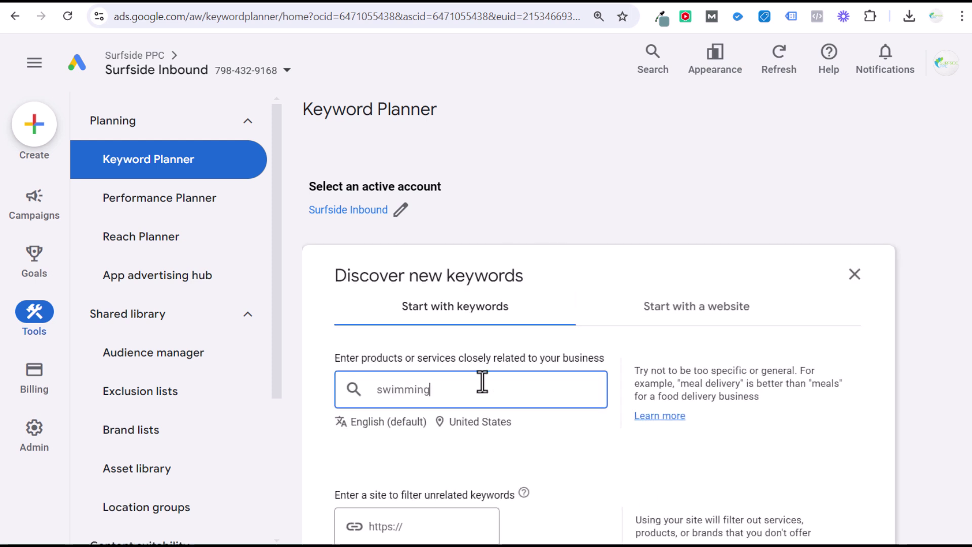
text( pool services)
key(Return)
- Add "pool cleaning services" and "pool leak detection" as seed keywords and generate the keyword ideas
text(pool cleaning servic)
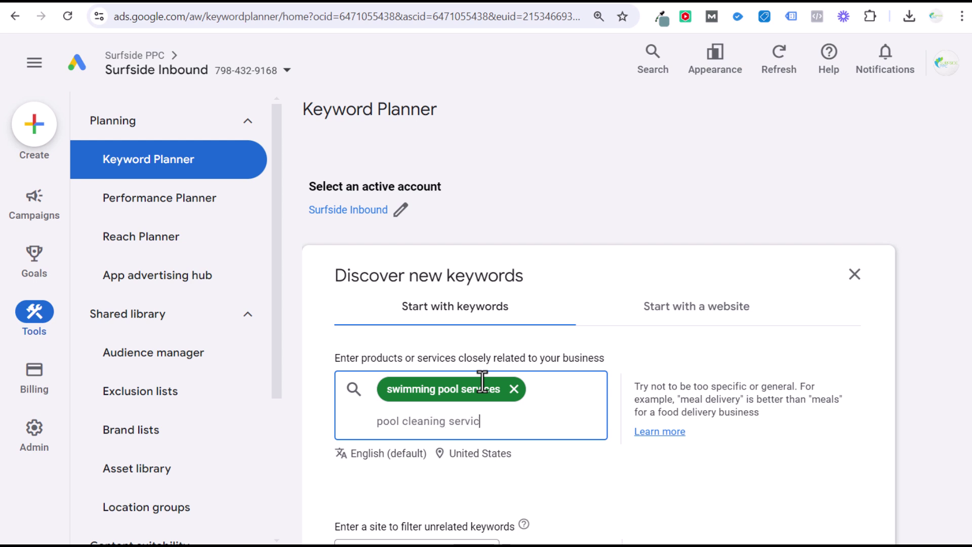
text(es)
key(Return)
text(p)
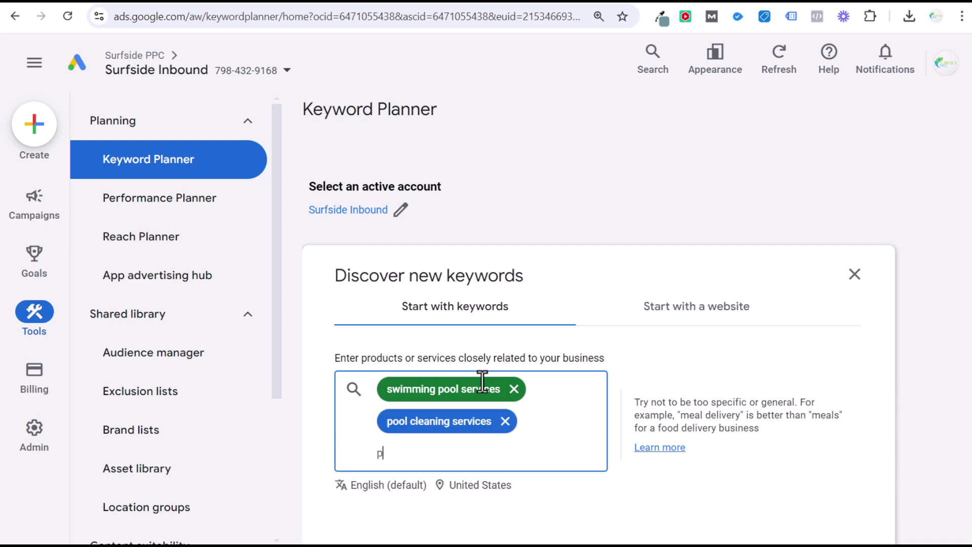
text(ool leak detection)
key(Return)
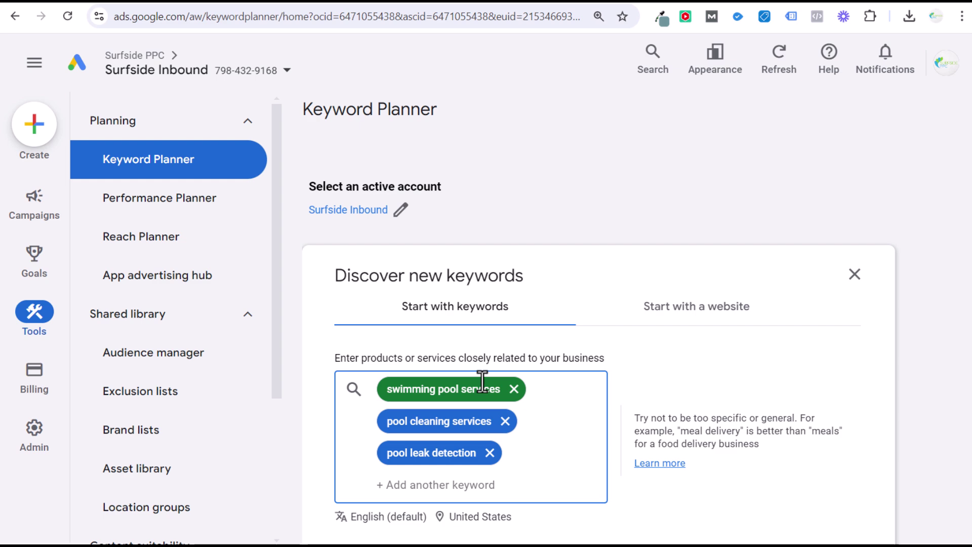
scroll(729, 371, down, 5)
click(390, 422)
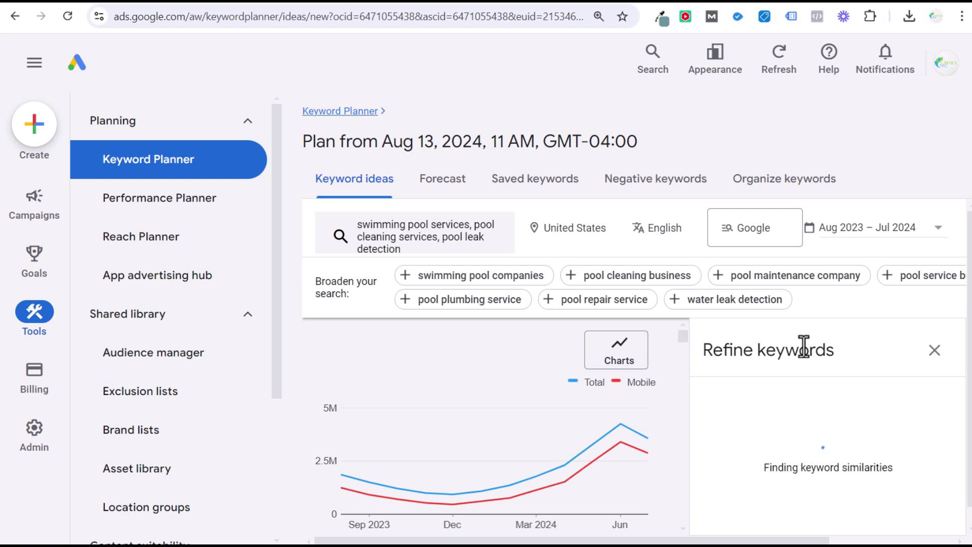
- Expand the Brand or Non-Brand keyword refinements and examine the listed brands for possible negative keywords
scroll(879, 391, down, 1)
click(922, 417)
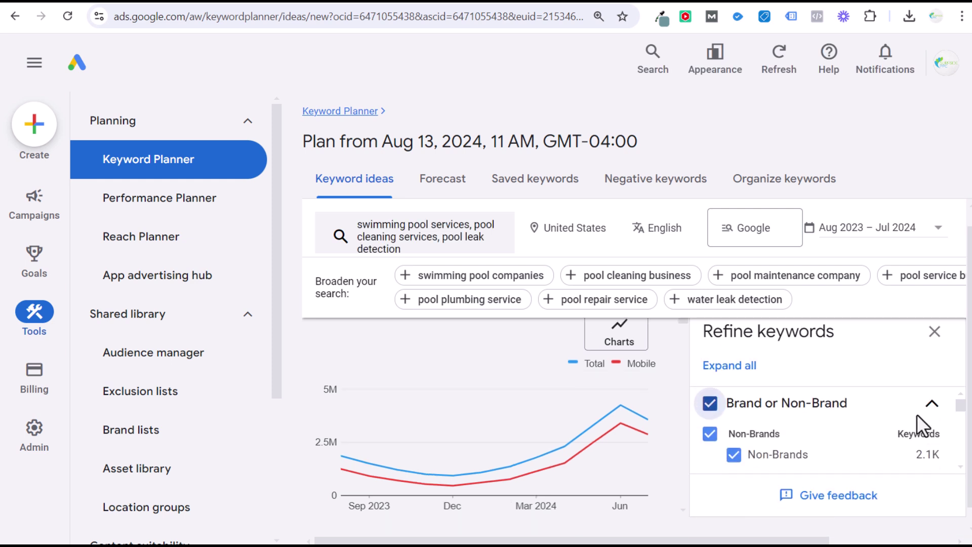
scroll(831, 454, down, 2)
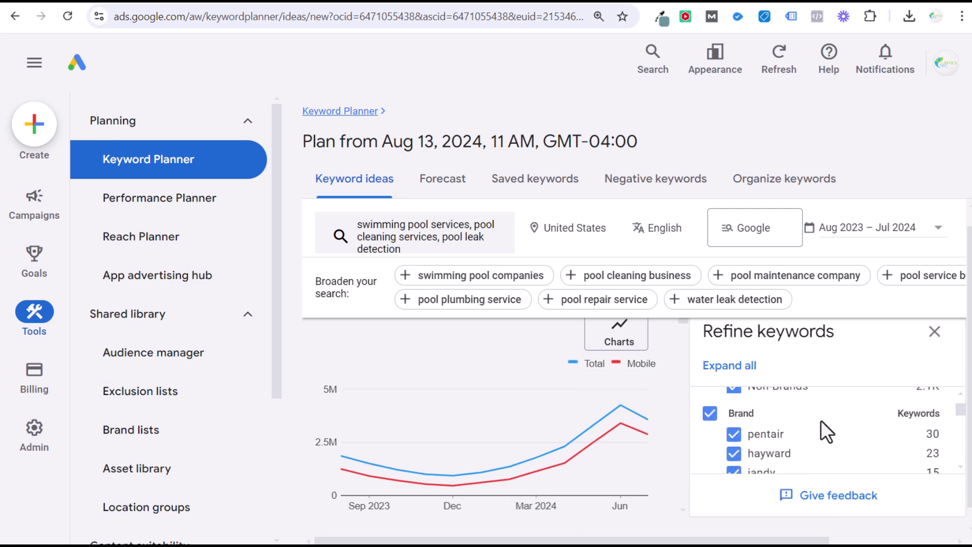
scroll(810, 412, down, 5)
scroll(795, 407, up, 4)
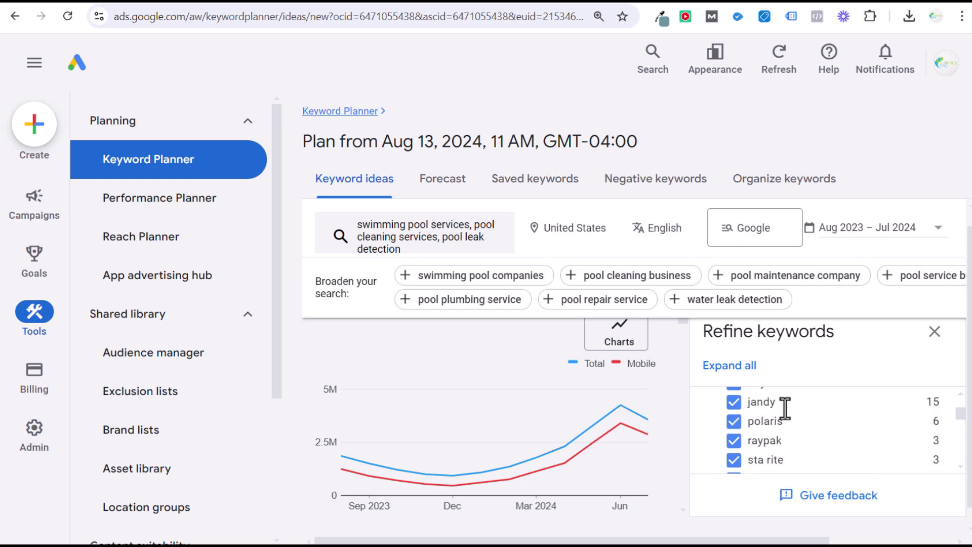
scroll(768, 420, up, 2)
scroll(784, 455, down, 2)
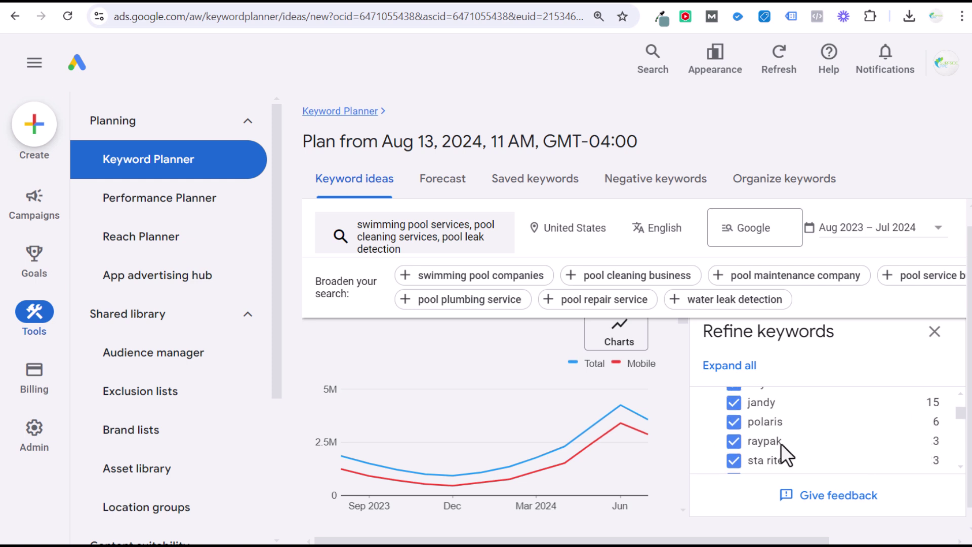
scroll(805, 431, down, 2)
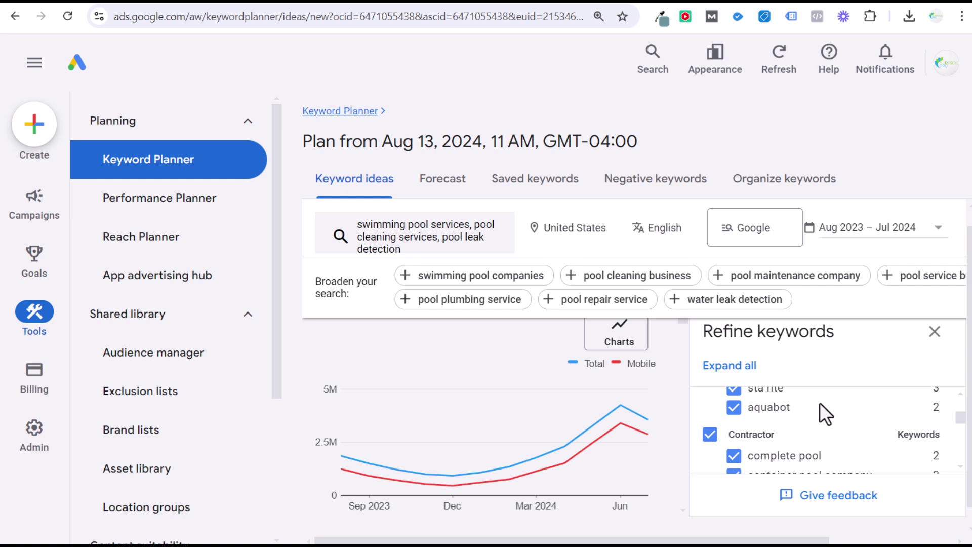
scroll(810, 400, up, 2)
scroll(790, 428, up, 1)
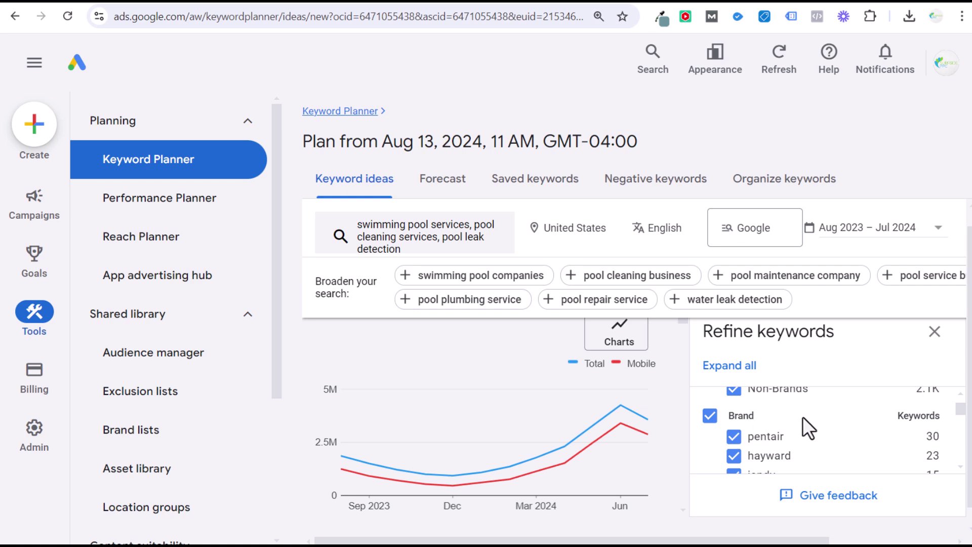
- Examine the contractor and other company names in the brand refinements for possible negative keywords
scroll(805, 417, down, 3)
scroll(810, 400, down, 3)
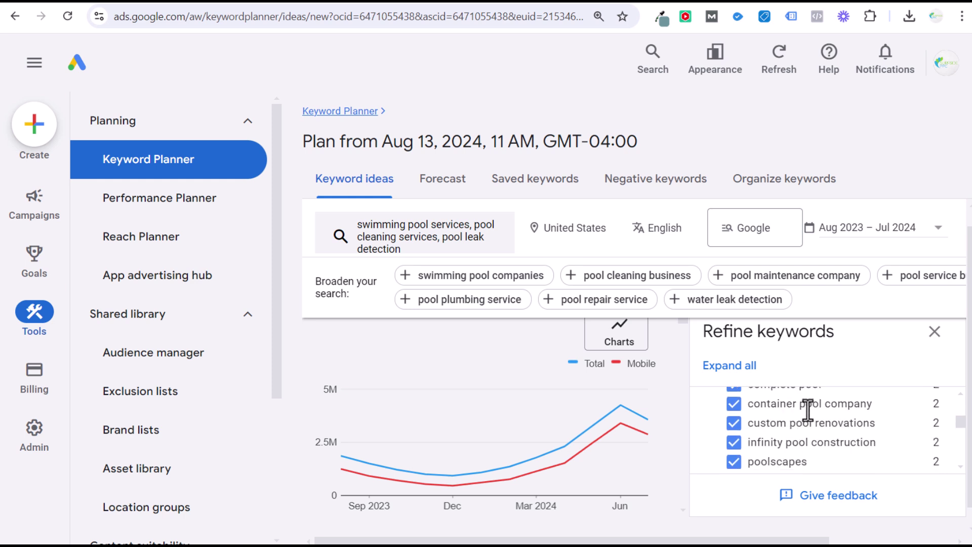
scroll(761, 437, down, 2)
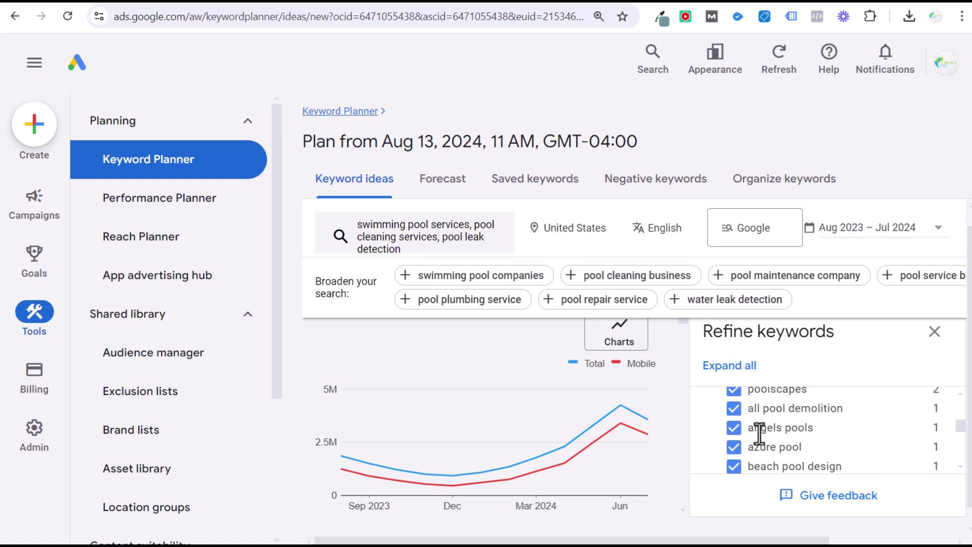
scroll(760, 435, down, 2)
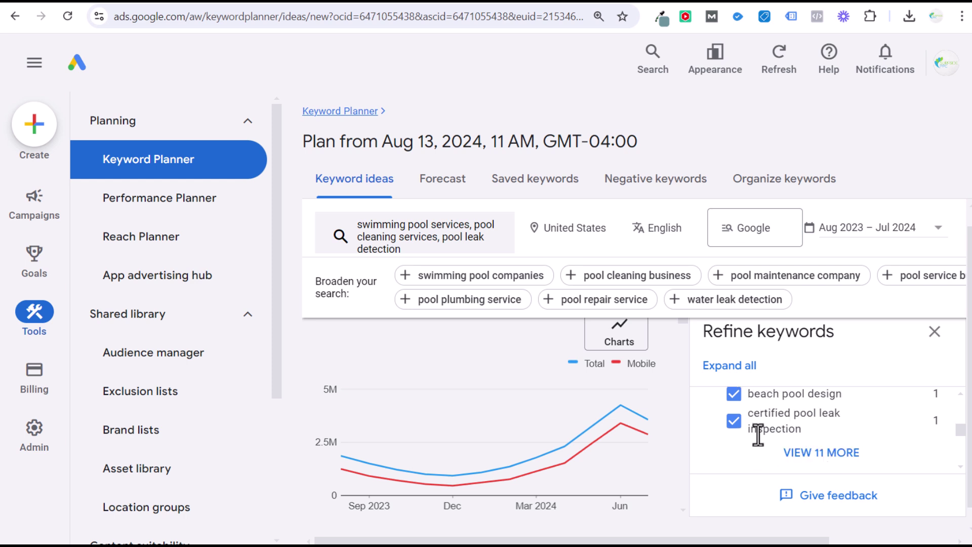
scroll(810, 428, down, 2)
scroll(819, 422, down, 2)
scroll(813, 425, up, 2)
scroll(846, 432, down, 5)
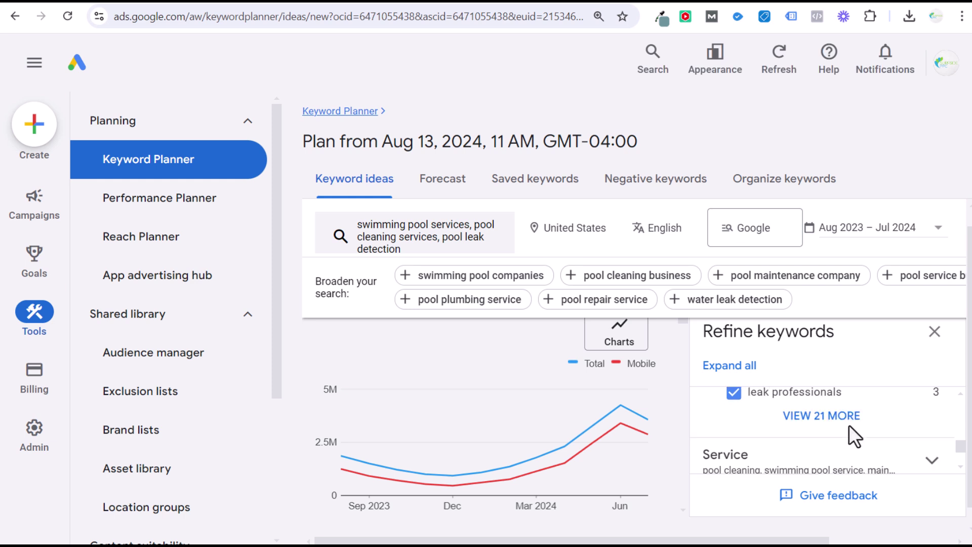
- Expand the Pool Equipment refinements and the group containing concrete and pavers, and examine their keyword categories
scroll(861, 437, up, 3)
click(857, 436)
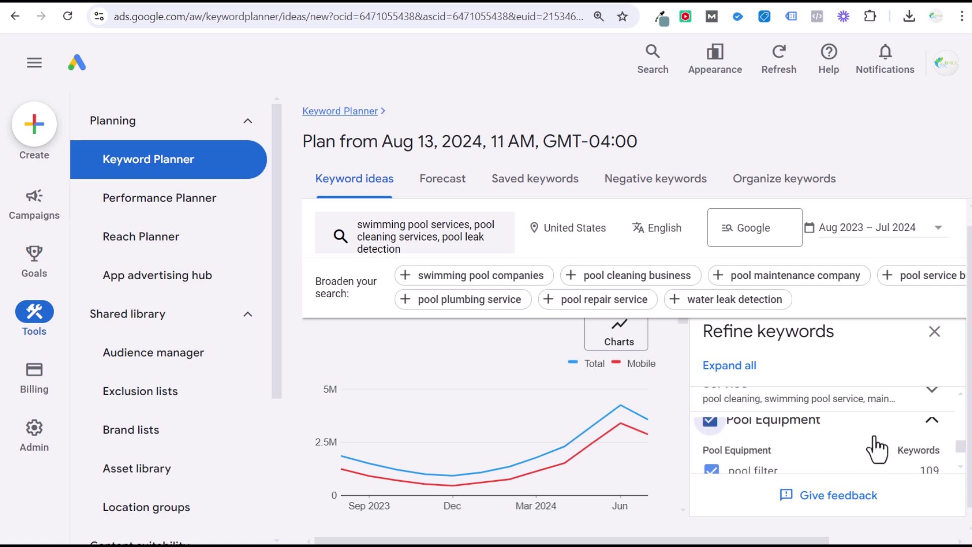
scroll(881, 449, down, 3)
scroll(811, 410, up, 2)
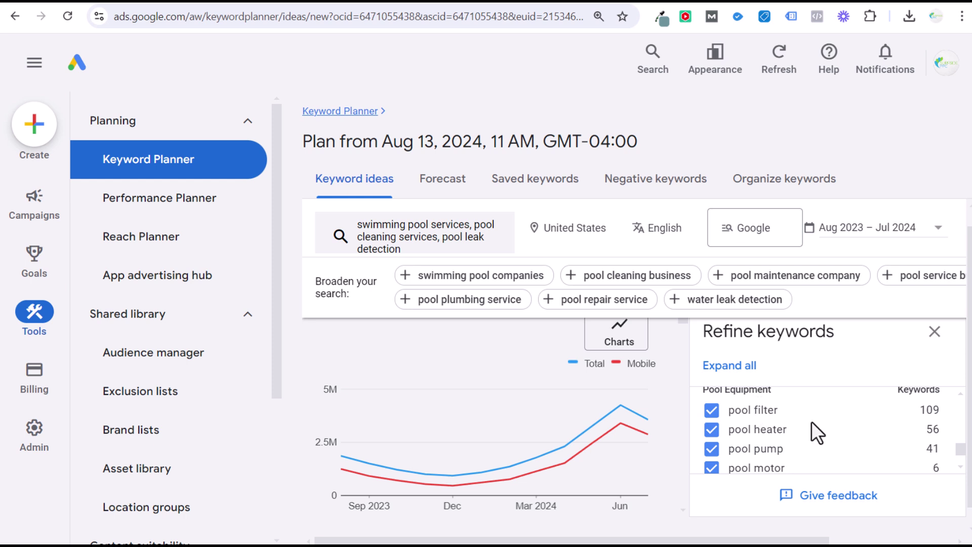
scroll(810, 421, up, 1)
scroll(852, 387, up, 1)
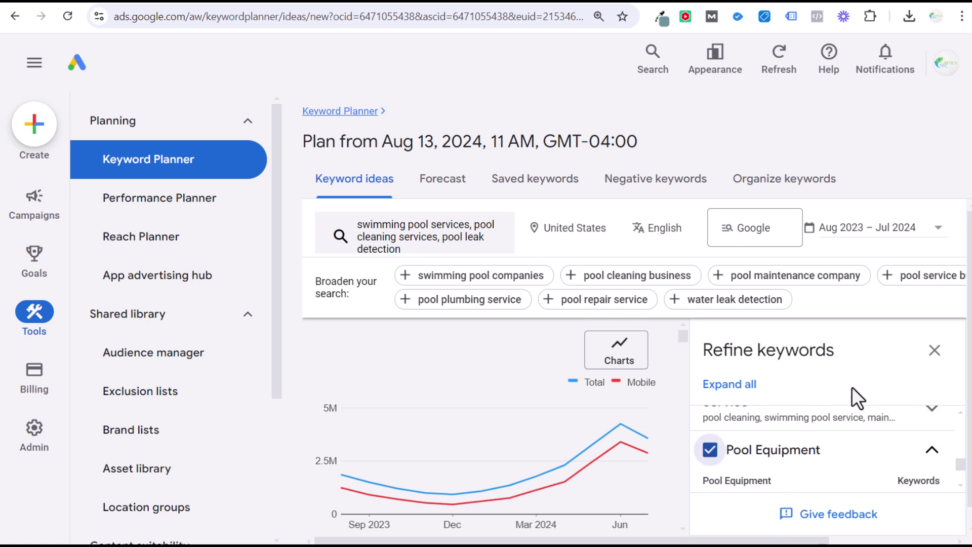
scroll(851, 425, down, 3)
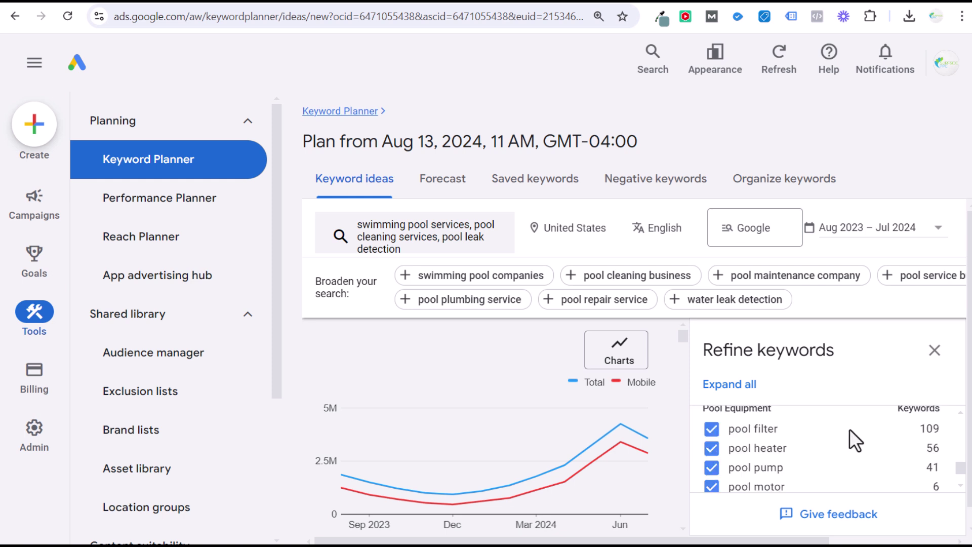
click(858, 469)
scroll(865, 473, down, 4)
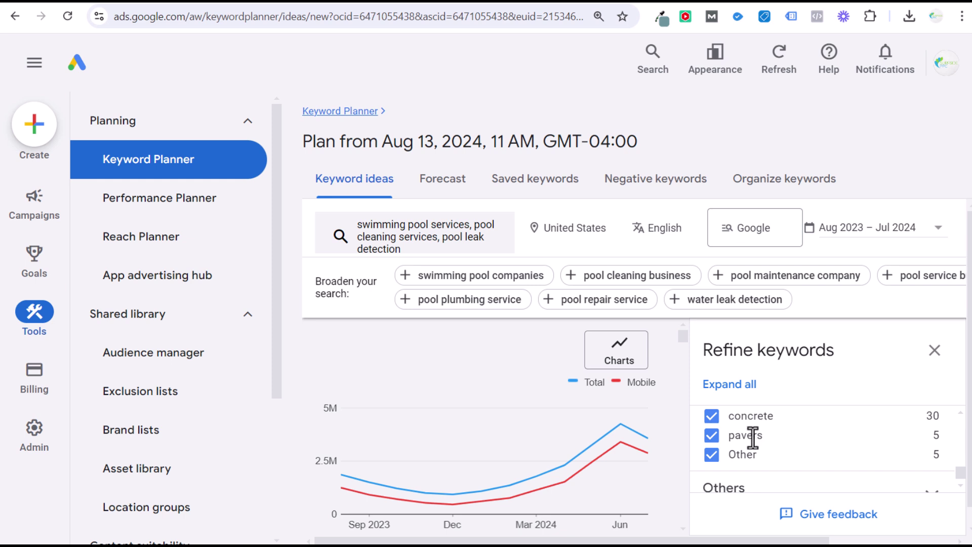
- Expand the Others refinements to examine their keyword categories, and close the keyword refinements
scroll(843, 453, down, 3)
click(846, 451)
scroll(848, 428, down, 4)
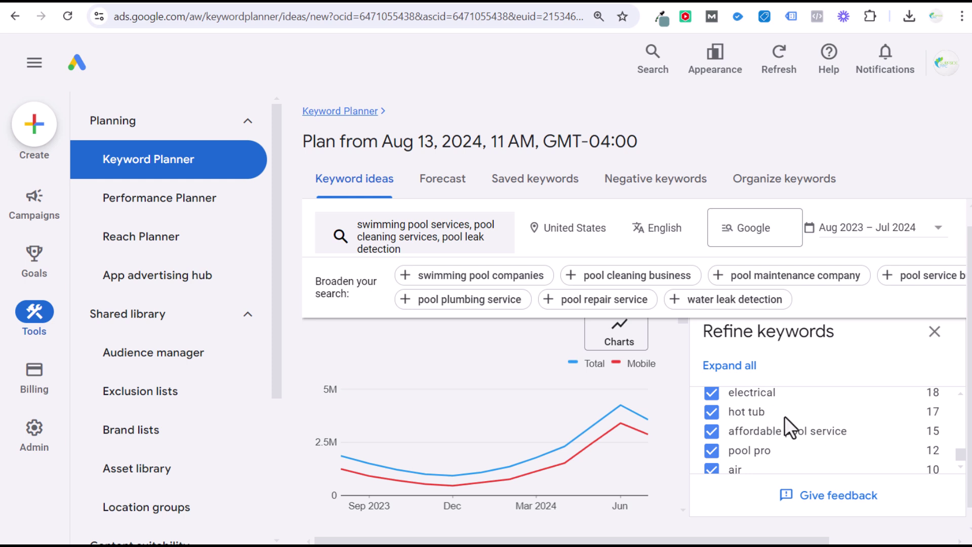
scroll(798, 420, down, 1)
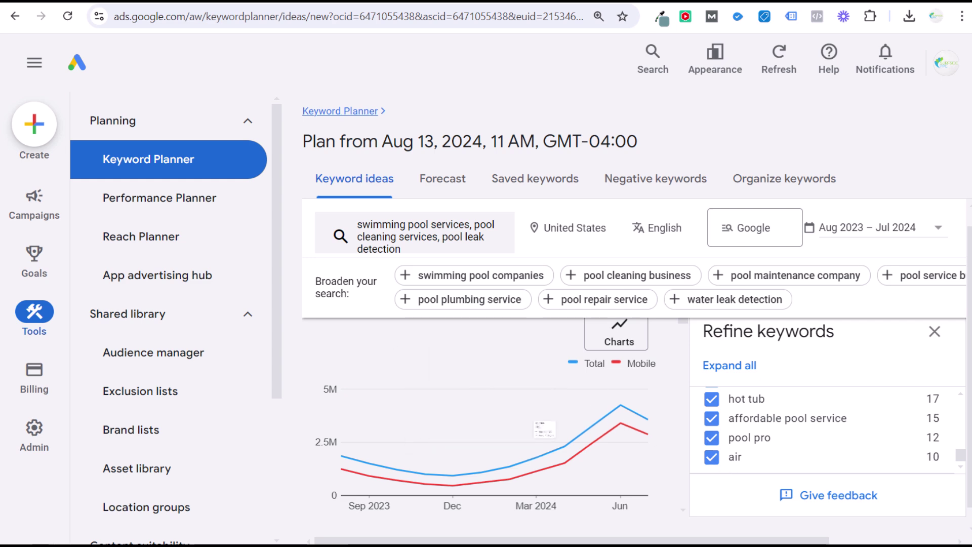
click(935, 331)
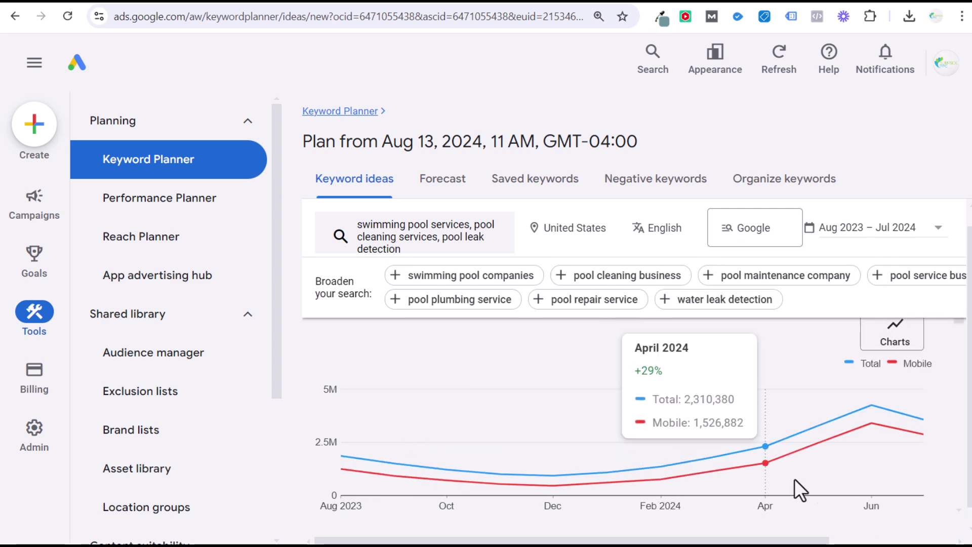
- Sort the keyword ideas by average monthly searches, highest first, and examine the most searched keywords
scroll(786, 478, down, 5)
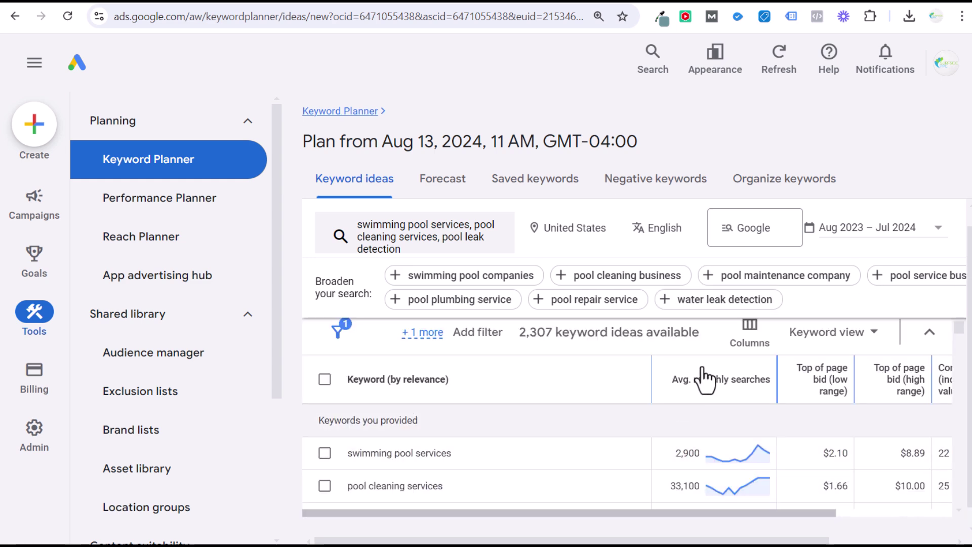
click(700, 377)
scroll(583, 456, down, 1)
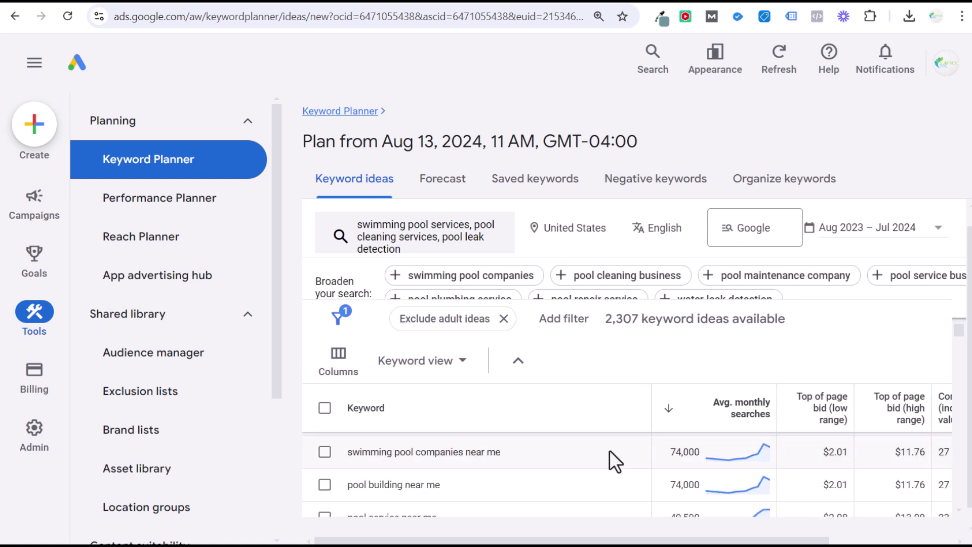
scroll(609, 450, down, 3)
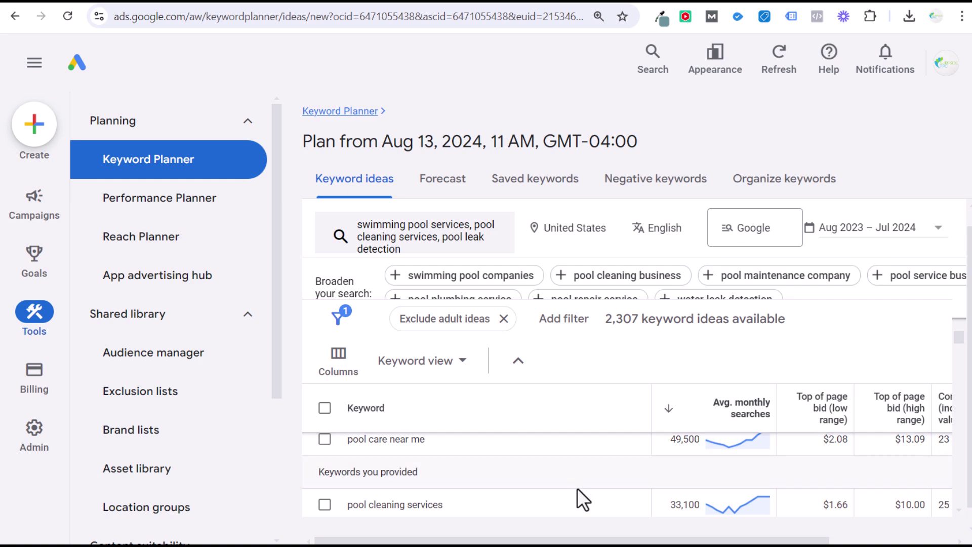
scroll(577, 488, down, 5)
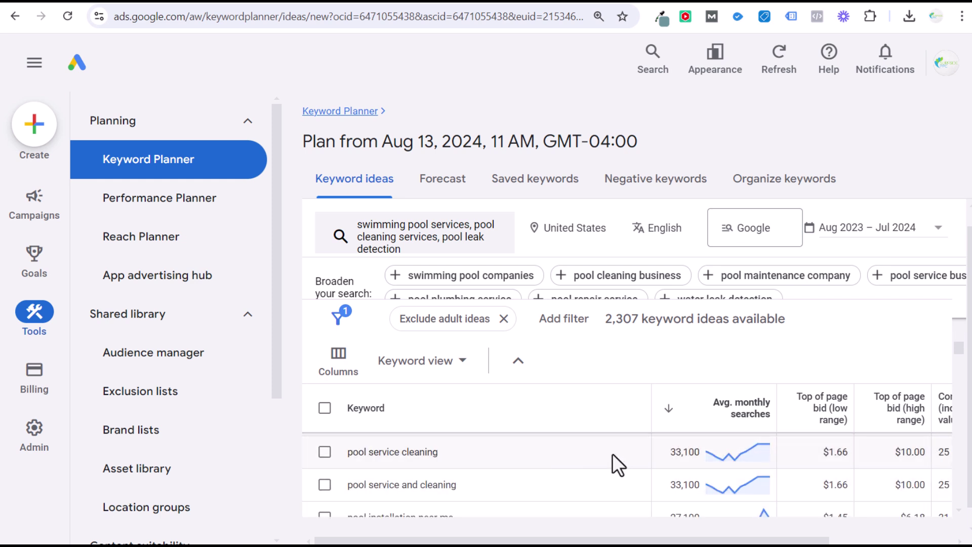
- Sort the keyword ideas by top of page bid (low range), highest first, and examine the most expensive keywords
mouse_move(815, 417)
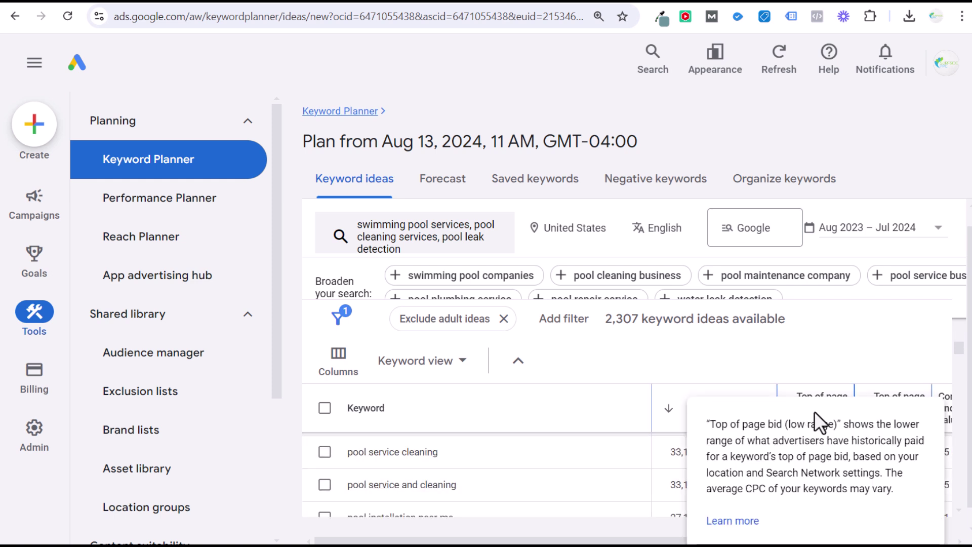
scroll(819, 354, up, 1)
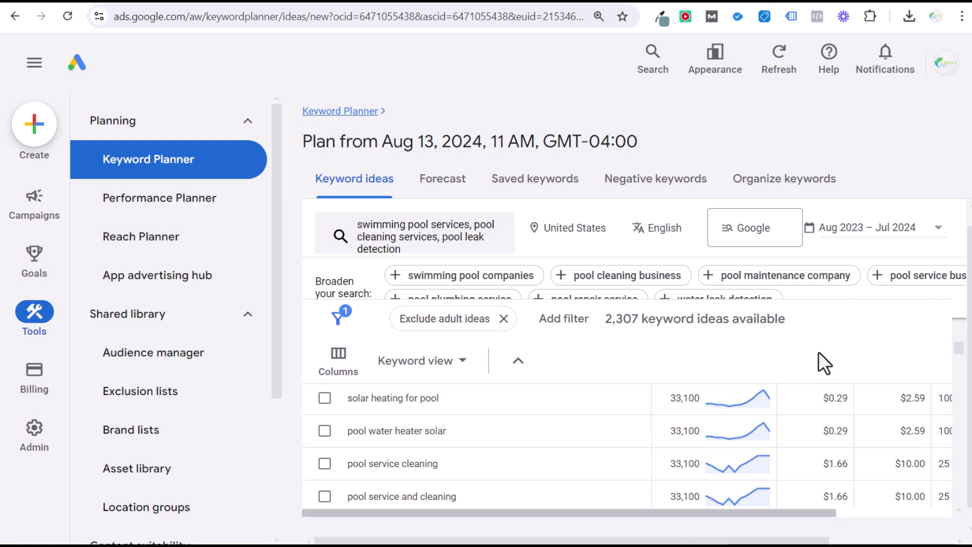
scroll(634, 446, up, 1)
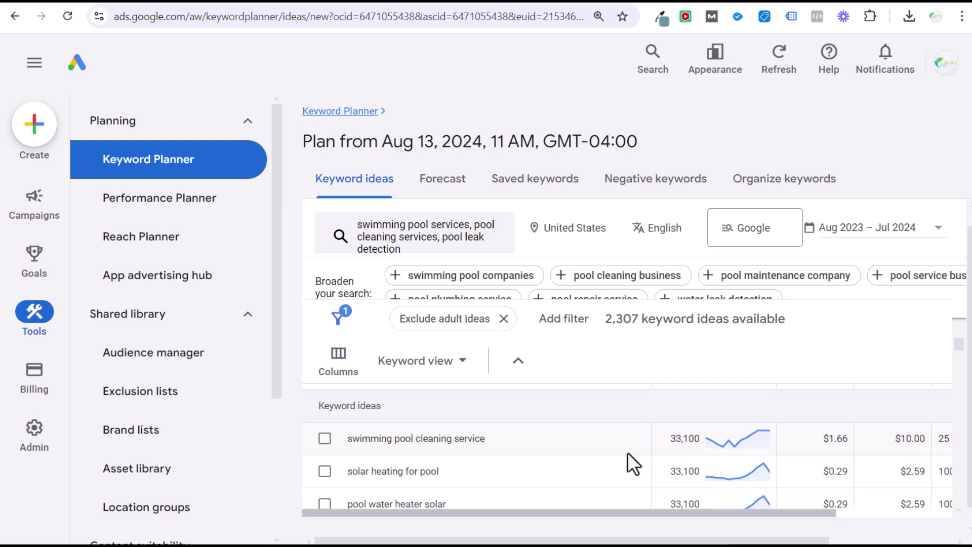
scroll(582, 446, down, 5)
scroll(557, 443, up, 5)
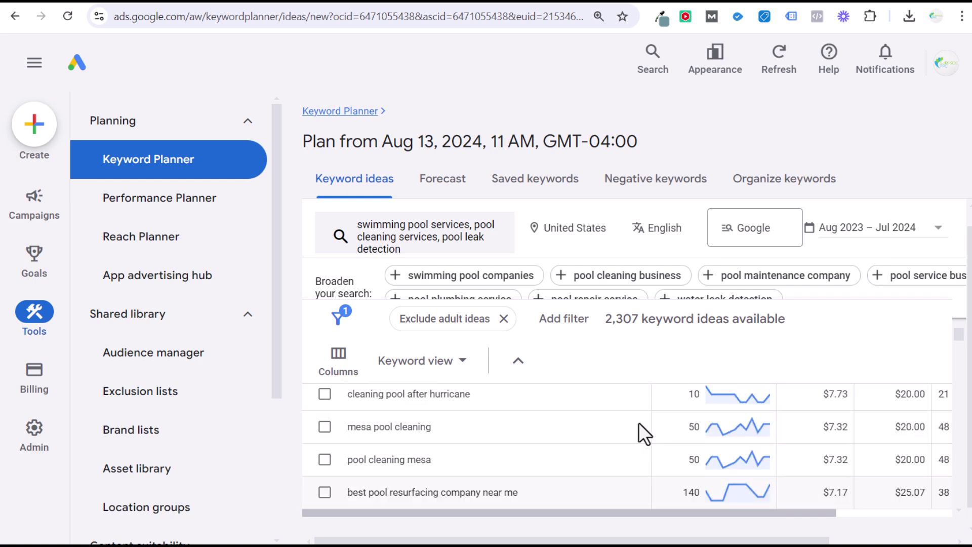
scroll(830, 446, up, 1)
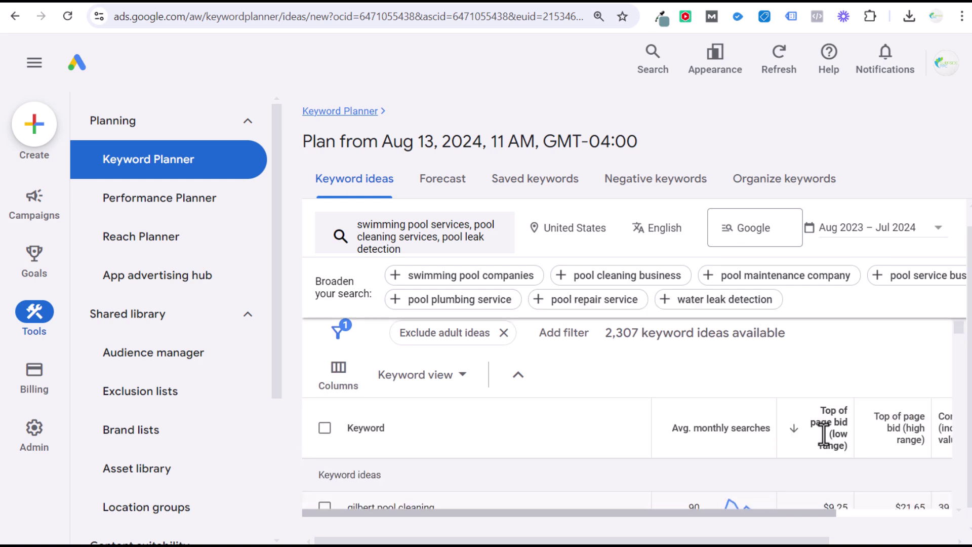
scroll(834, 360, down, 1)
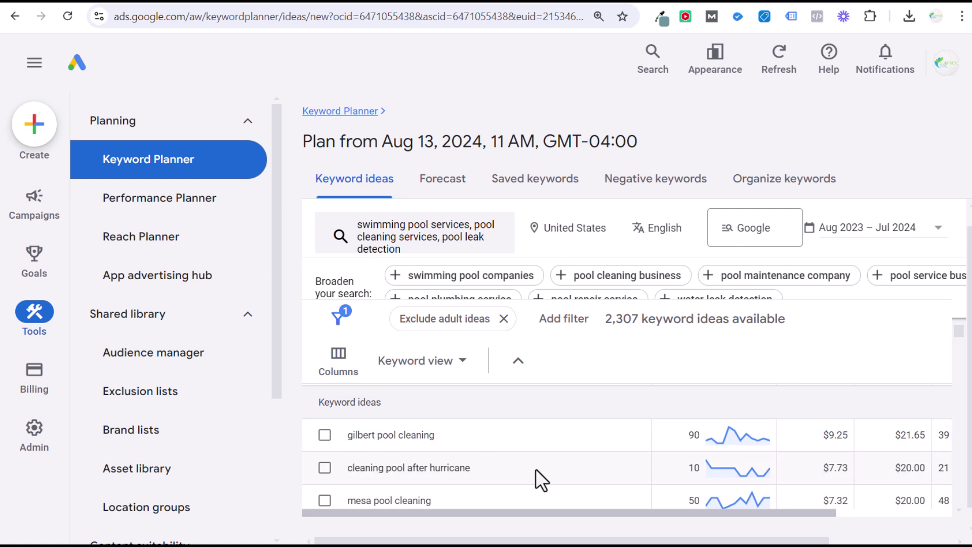
scroll(570, 464, down, 1)
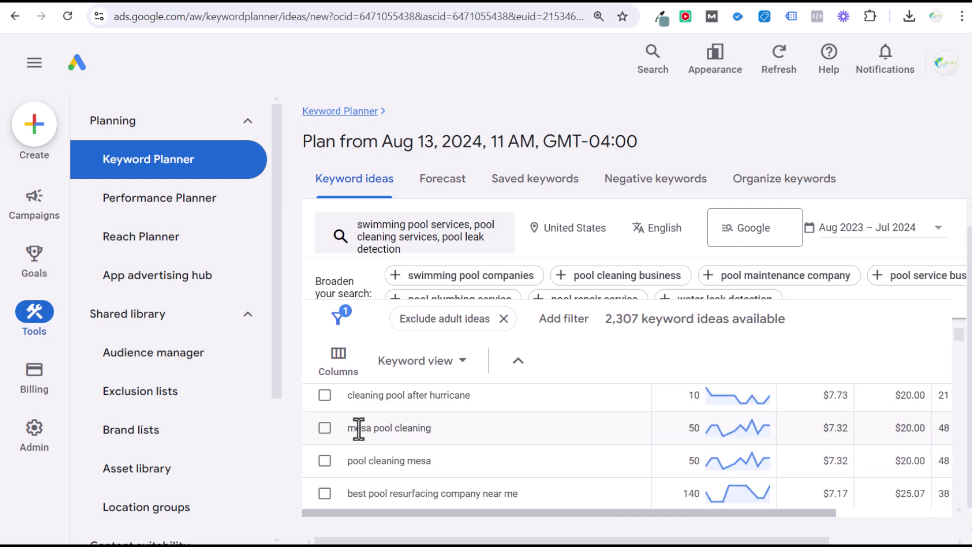
scroll(792, 428, up, 1)
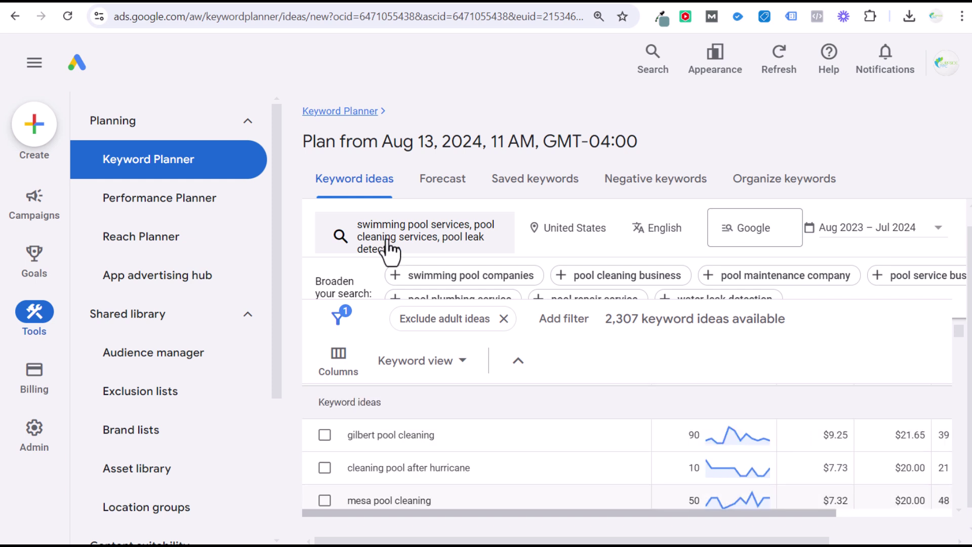
- Reverse the low-range bid sorting to lowest first and examine the cheapest keywords, such as "pool safety barrier inspections" and "poolwerx pool cleaners"
click(788, 421)
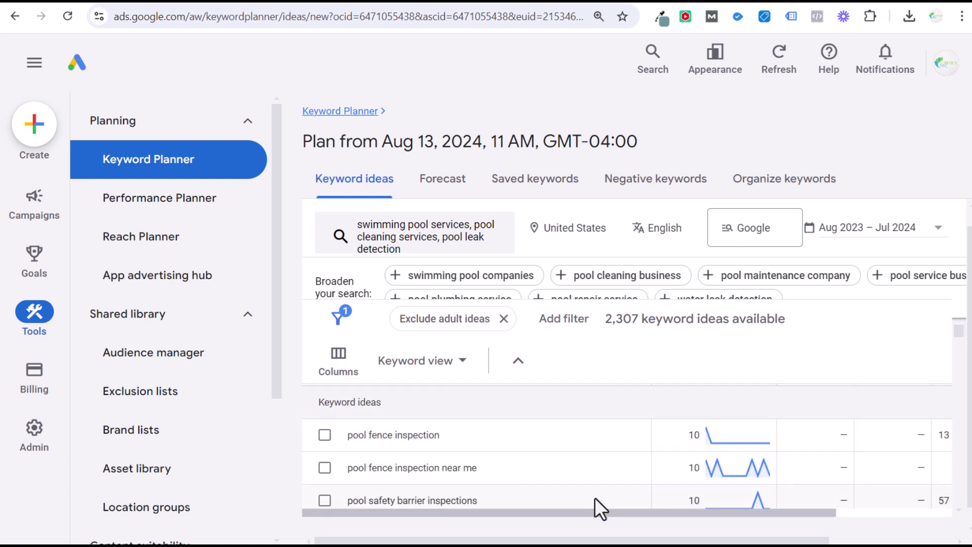
scroll(582, 453, down, 1)
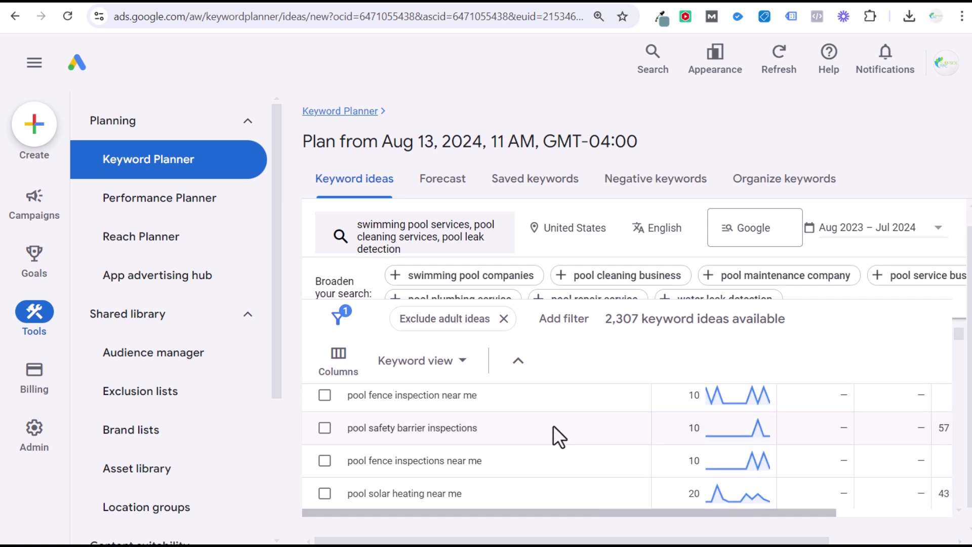
drag(353, 428, 492, 431)
click(516, 429)
scroll(527, 427, down, 2)
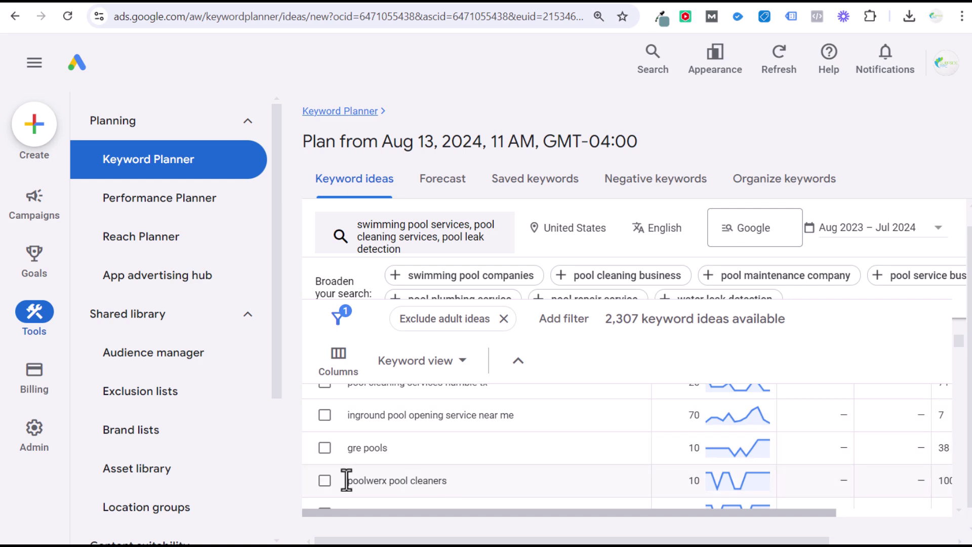
drag(369, 475, 389, 479)
click(585, 446)
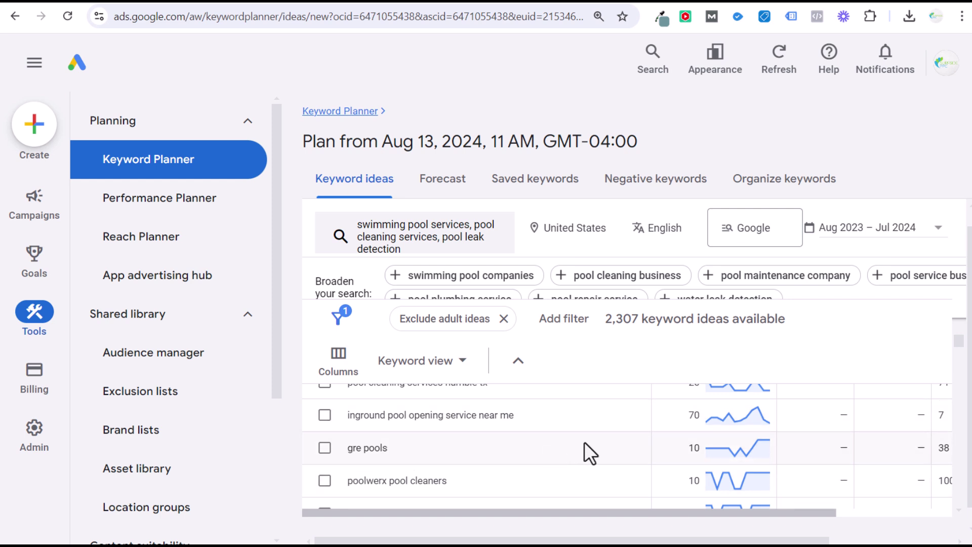
click(575, 330)
click(632, 251)
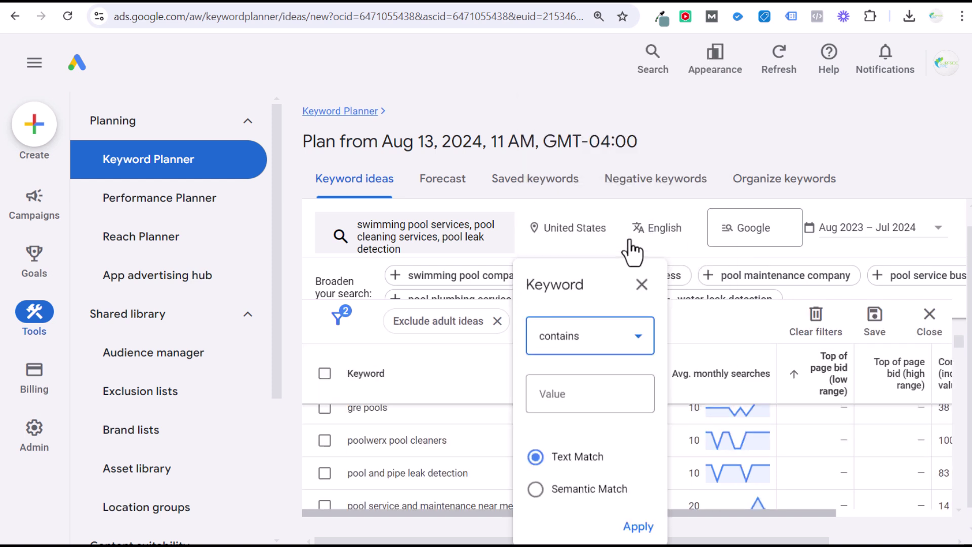
click(642, 285)
- Filter the keyword ideas to average monthly searches of at least 100
click(545, 325)
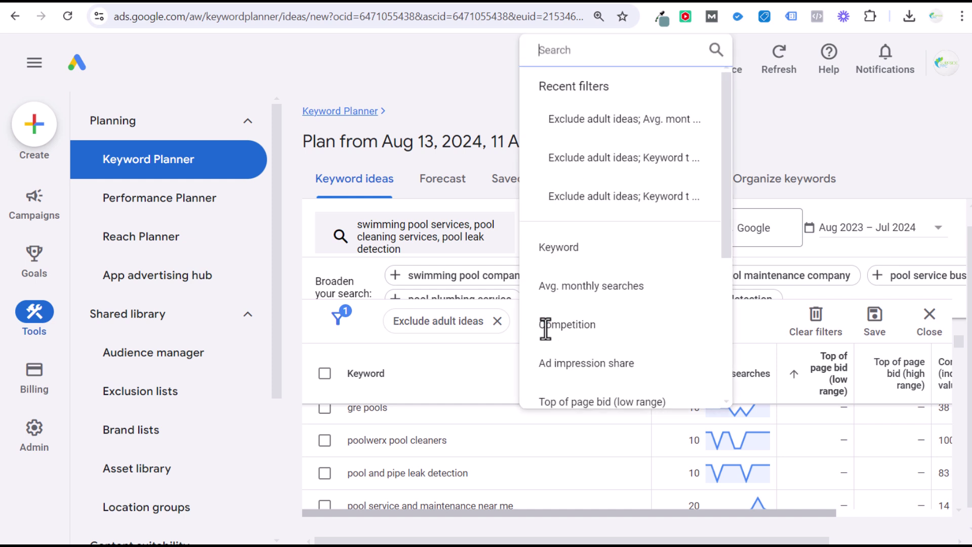
click(593, 294)
click(629, 414)
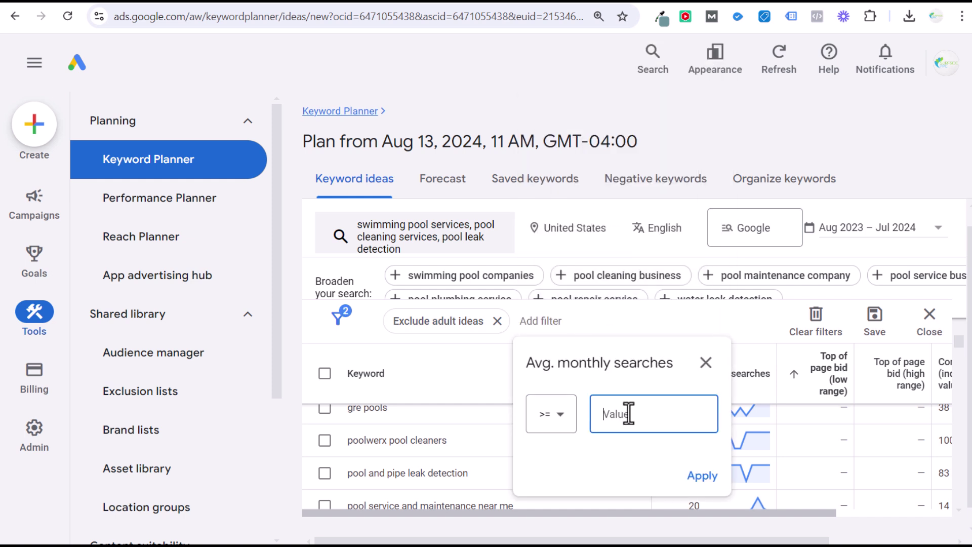
text(100)
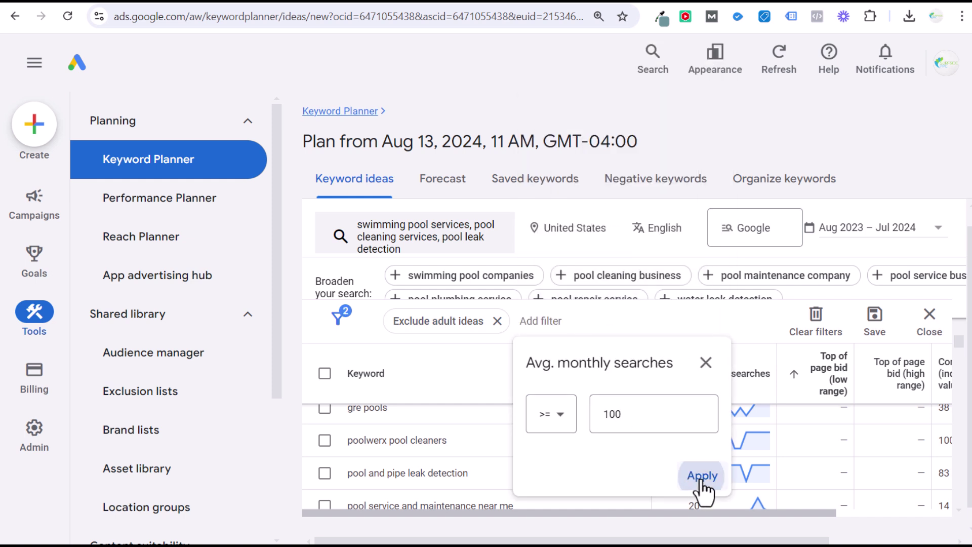
click(702, 477)
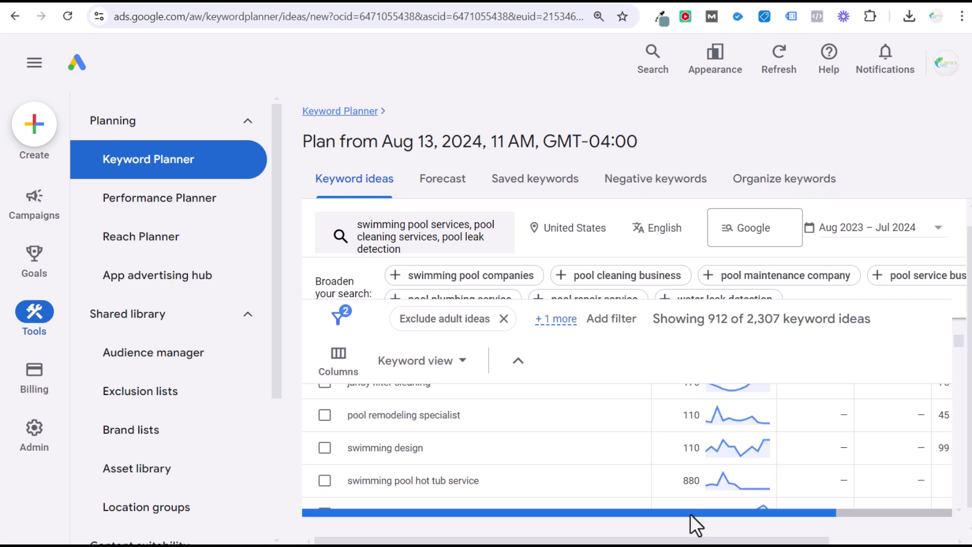
- Examine the bid and competition columns of the filtered ideas, including the low-bid keyword "clean a sand filter"
drag(691, 513, 780, 504)
scroll(810, 452, down, 3)
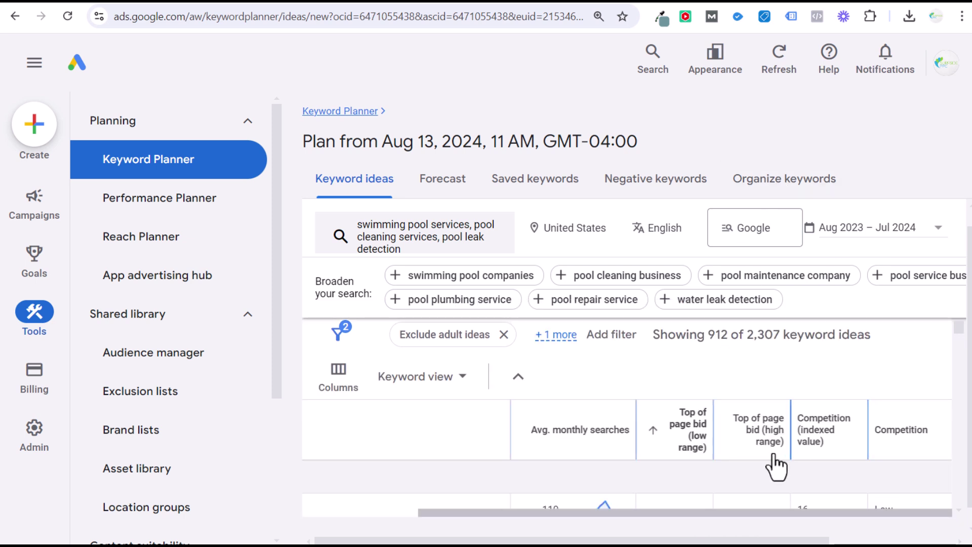
scroll(673, 453, up, 5)
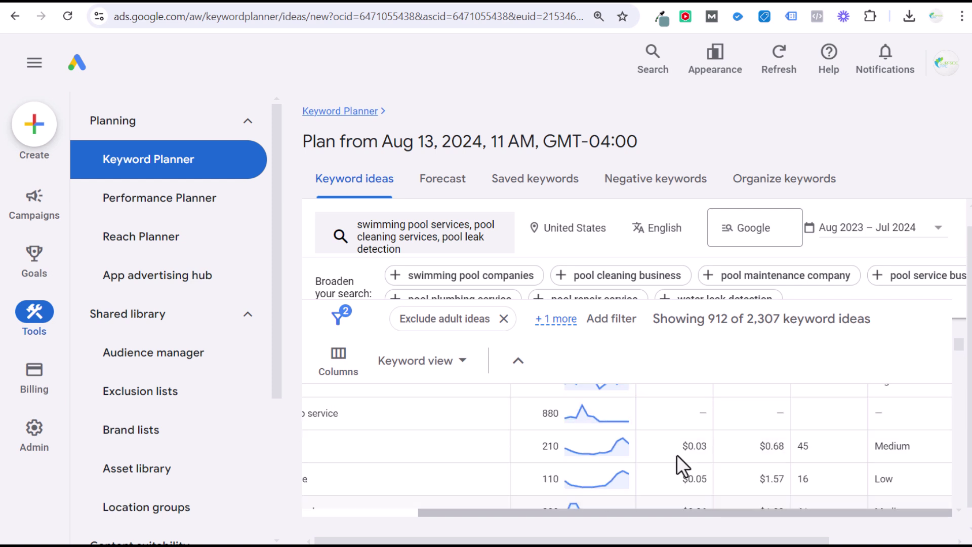
drag(666, 514, 494, 509)
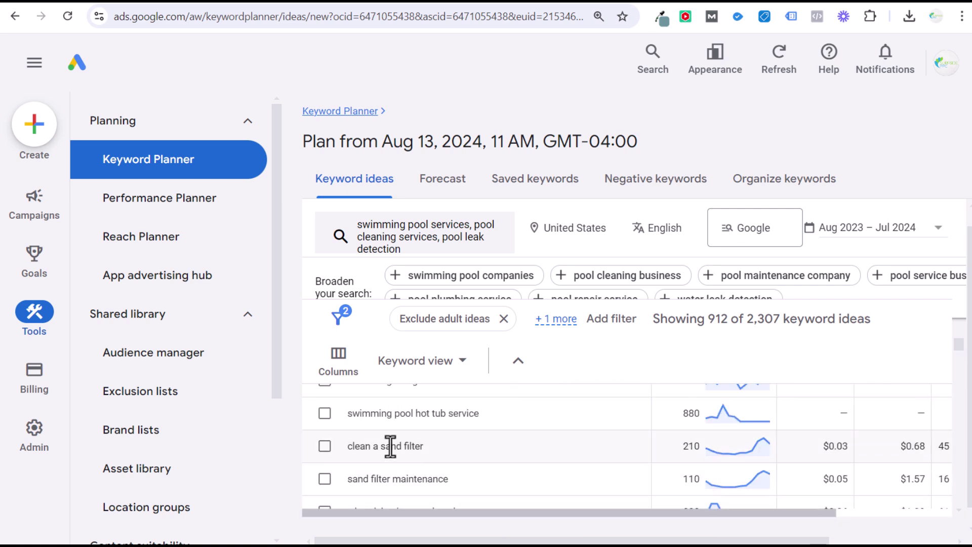
drag(346, 446, 434, 445)
click(454, 445)
scroll(380, 440, down, 2)
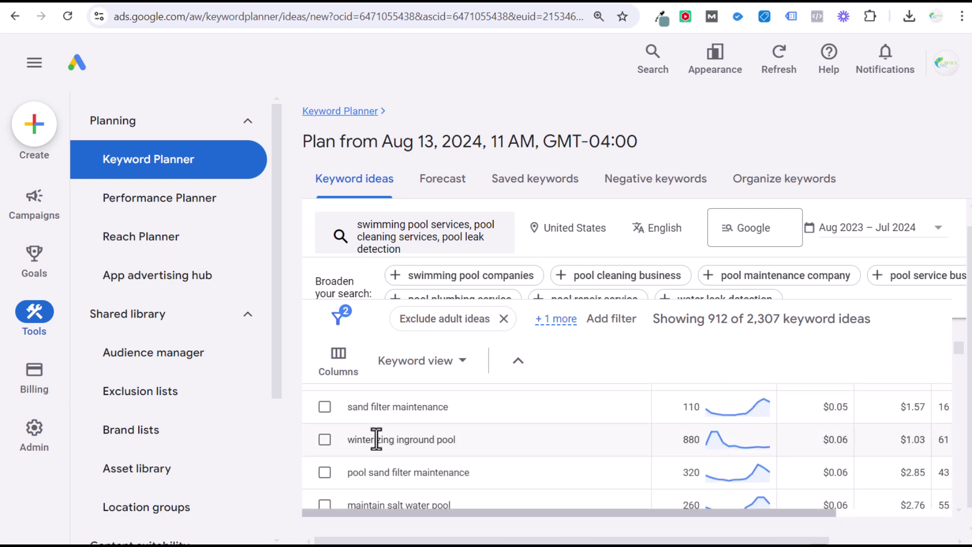
- Examine "sand filter maintenance", "winterizing inground pool" and neighbouring low-bid keywords as possible negative keywords
mouse_move(350, 409)
mouse_down()
mouse_move(481, 410)
mouse_move(357, 409)
mouse_up()
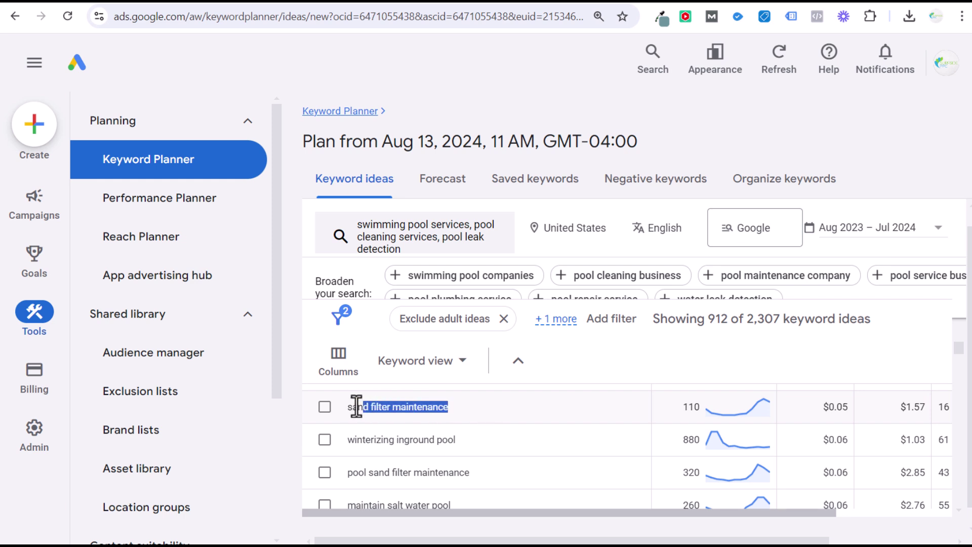
click(389, 407)
drag(345, 410, 436, 407)
click(481, 408)
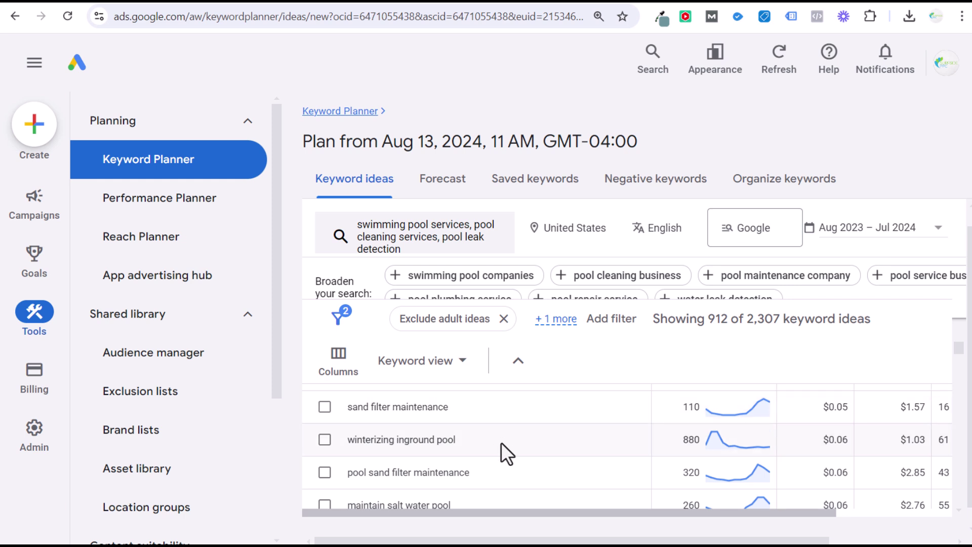
drag(501, 440, 354, 449)
click(391, 446)
scroll(906, 446, down, 1)
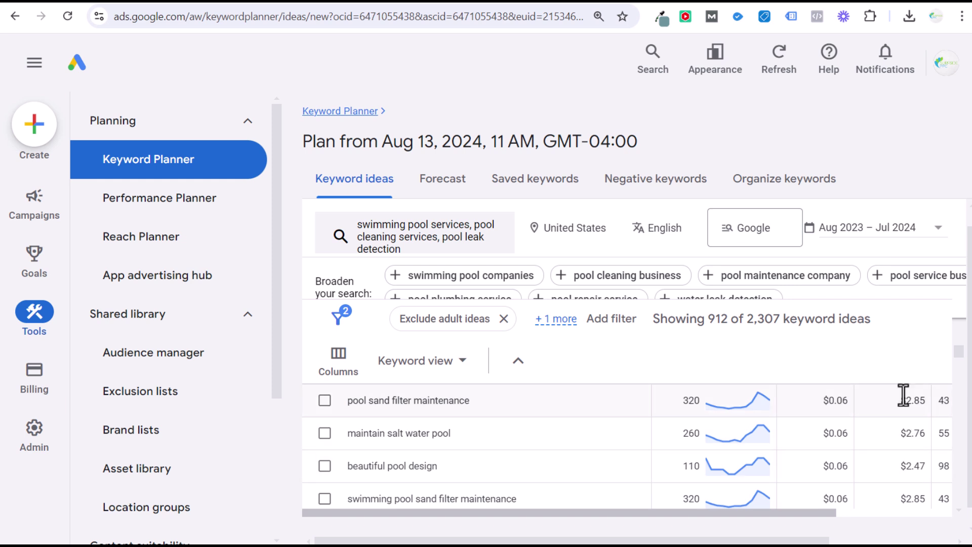
scroll(658, 428, up, 2)
scroll(591, 430, down, 1)
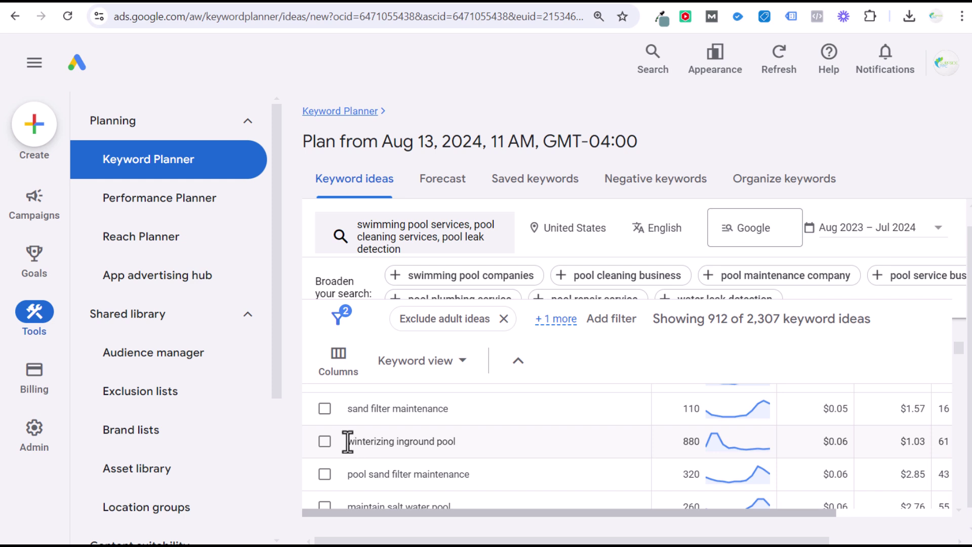
drag(347, 441, 478, 440)
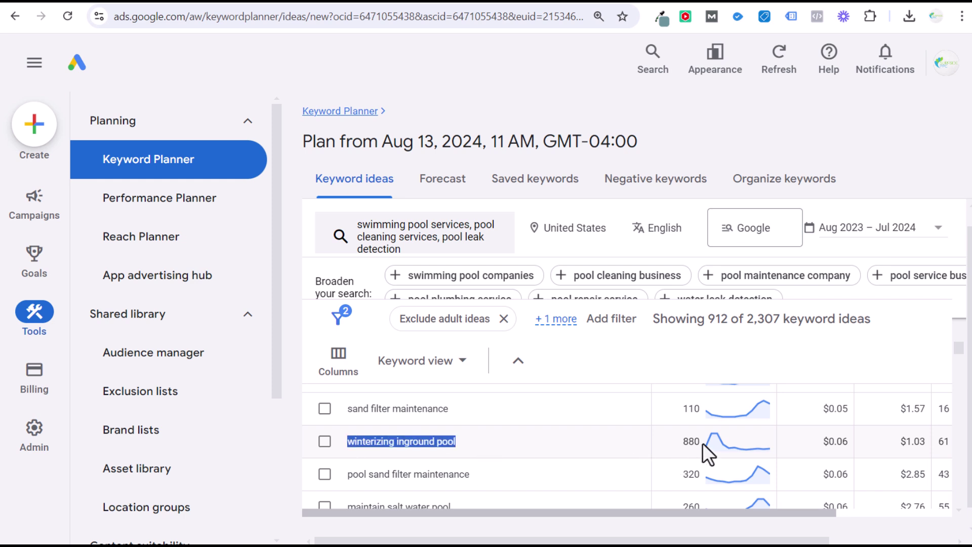
- Sort the filtered keyword ideas by top of page bid (low range), highest first, and examine the high-bid keywords
scroll(610, 456, up, 2)
scroll(609, 451, up, 5)
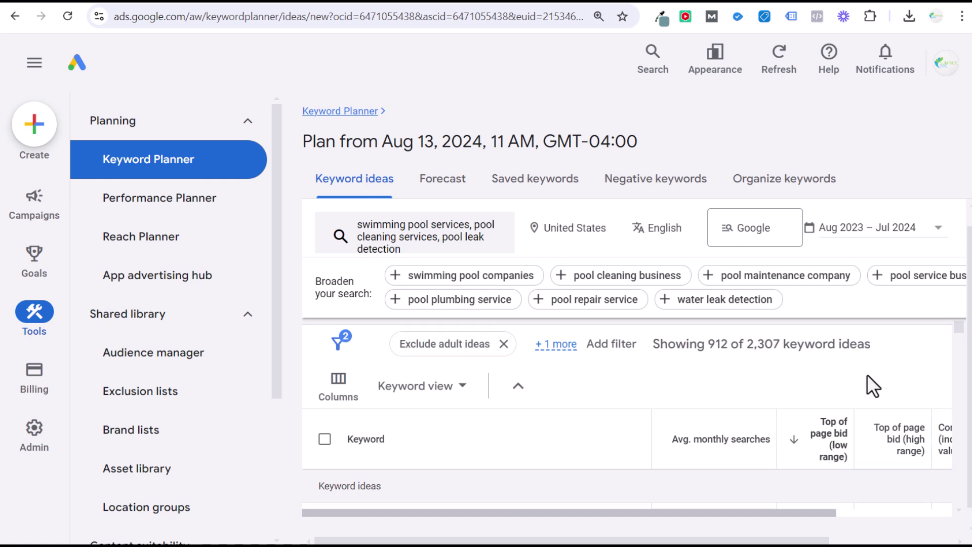
scroll(861, 375, down, 3)
scroll(532, 426, down, 1)
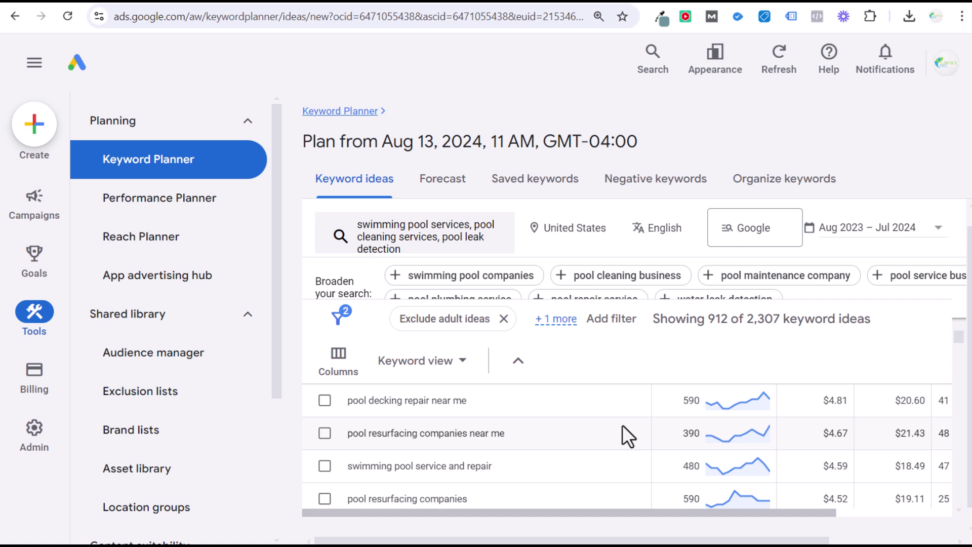
- Leave Keyword Planner for the campaigns list and open the ad groups of the Aqua Bliss Care Search Campaign
mouse_move(36, 210)
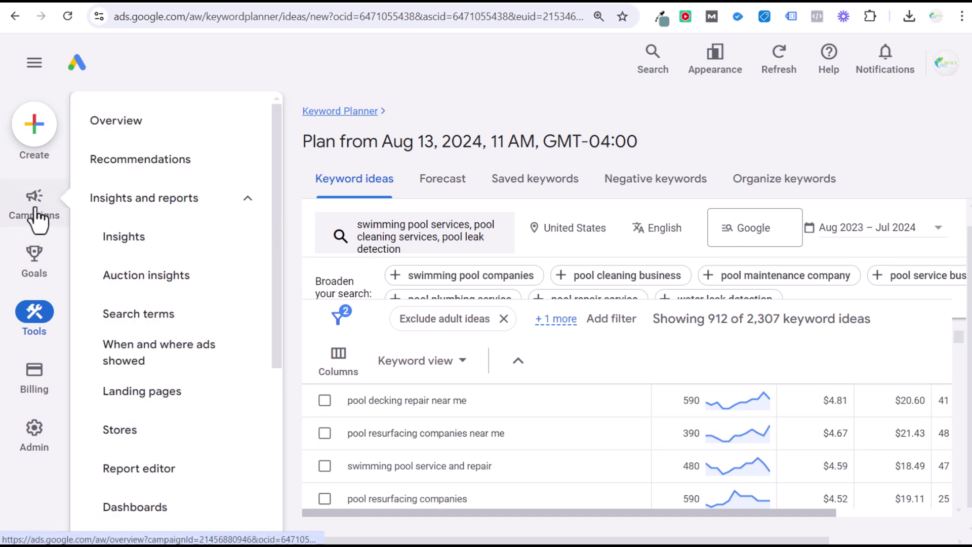
scroll(226, 280, down, 4)
click(169, 373)
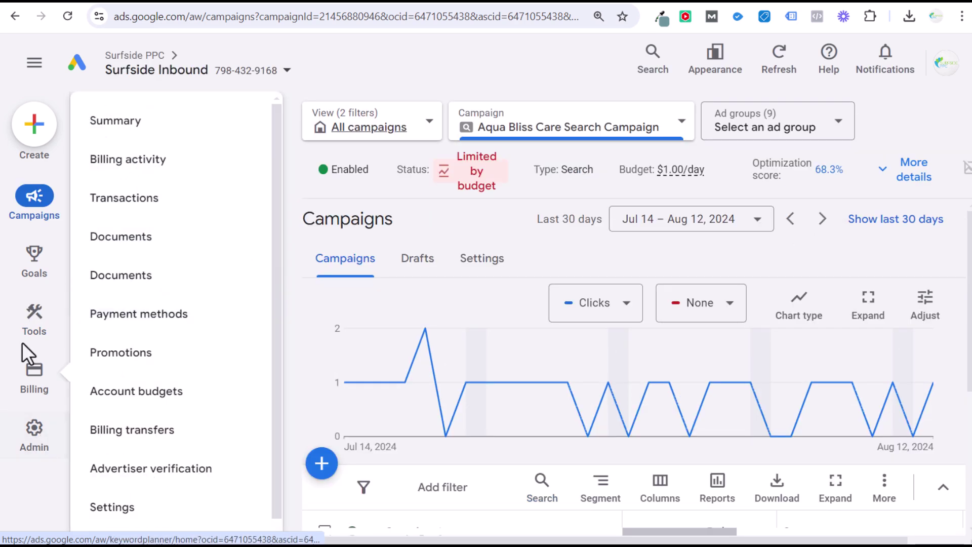
mouse_move(35, 334)
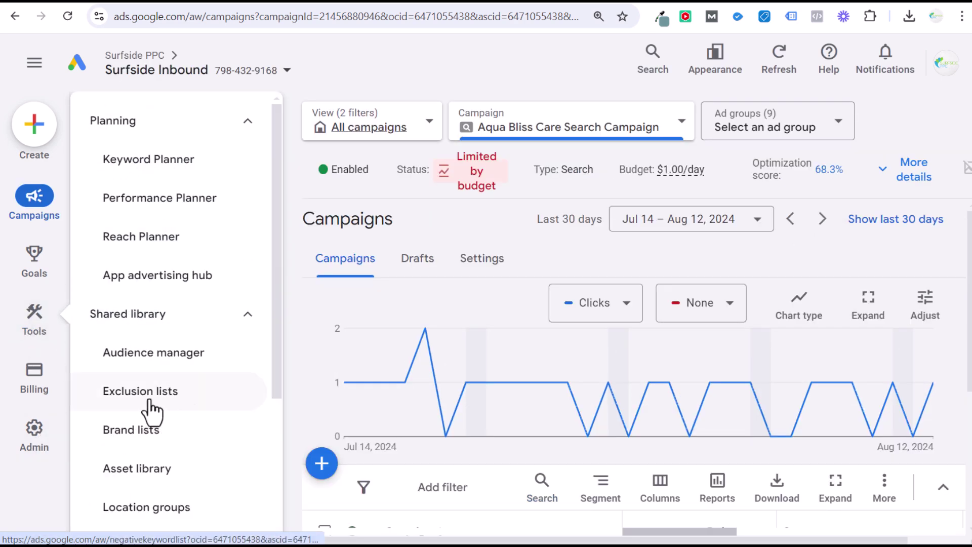
scroll(542, 261, down, 4)
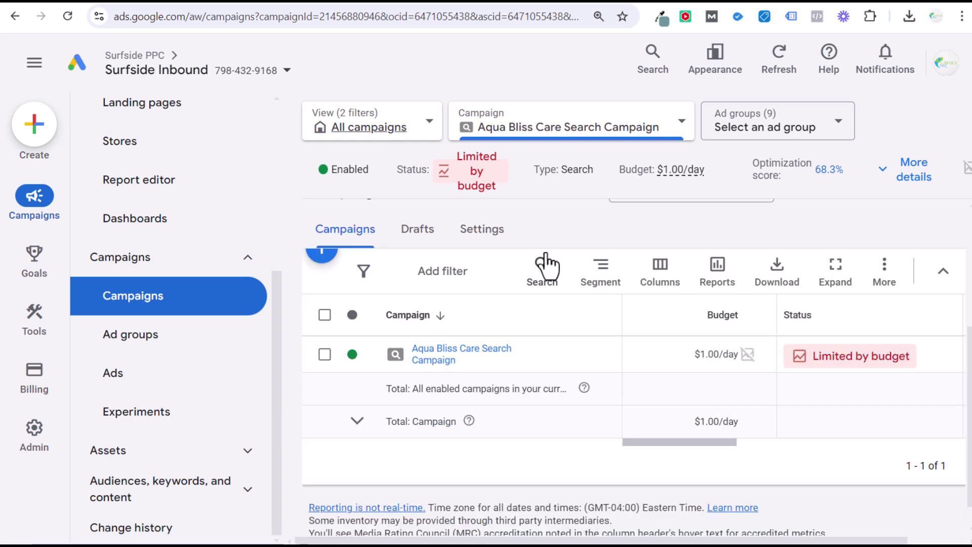
click(443, 360)
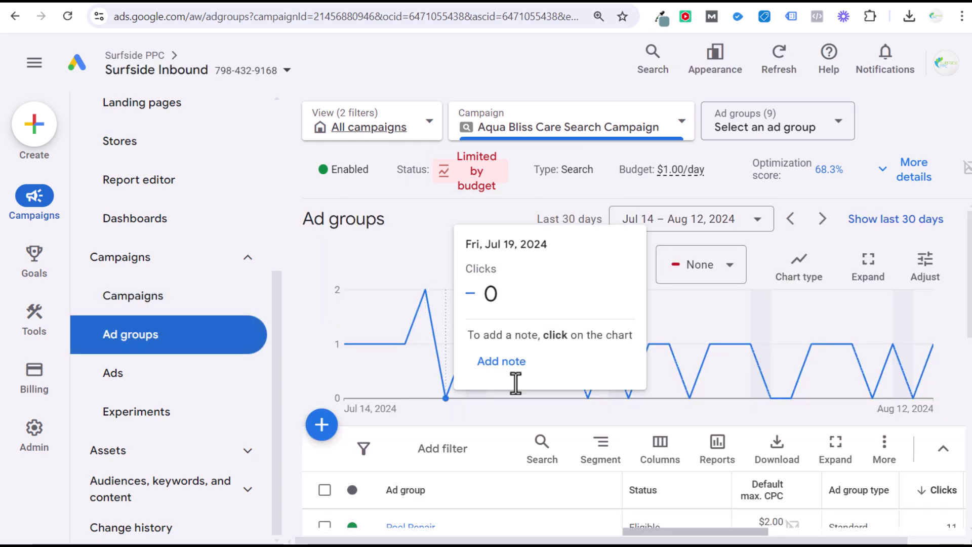
- Open the campaign's search terms report and examine each term's match type, added/excluded status, cost and conversion columns
scroll(190, 192, up, 1)
scroll(167, 167, up, 2)
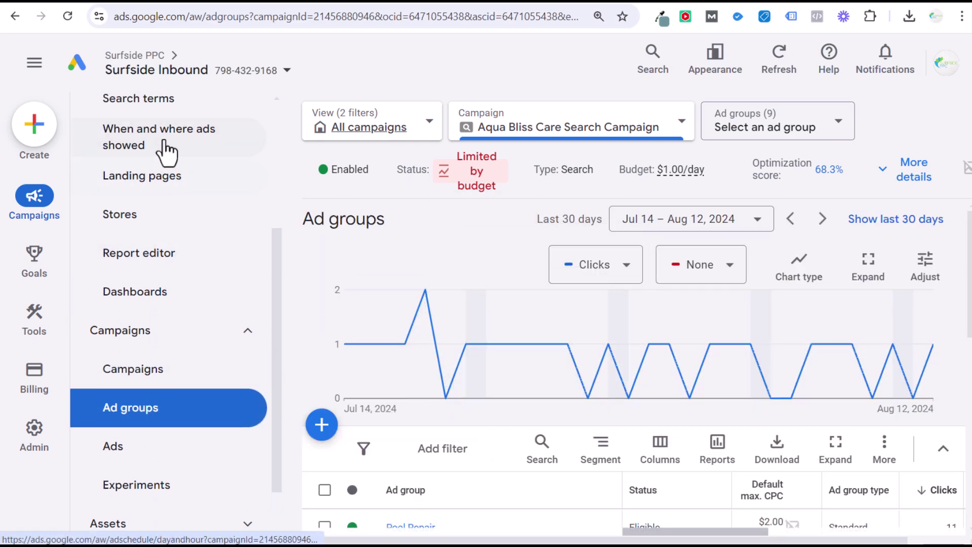
click(163, 102)
scroll(602, 304, down, 1)
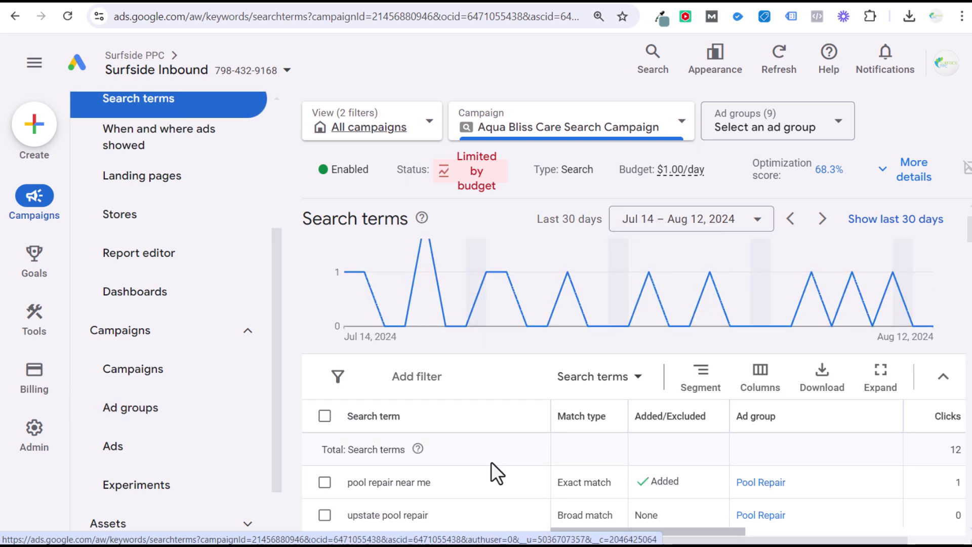
scroll(594, 539, right, 5)
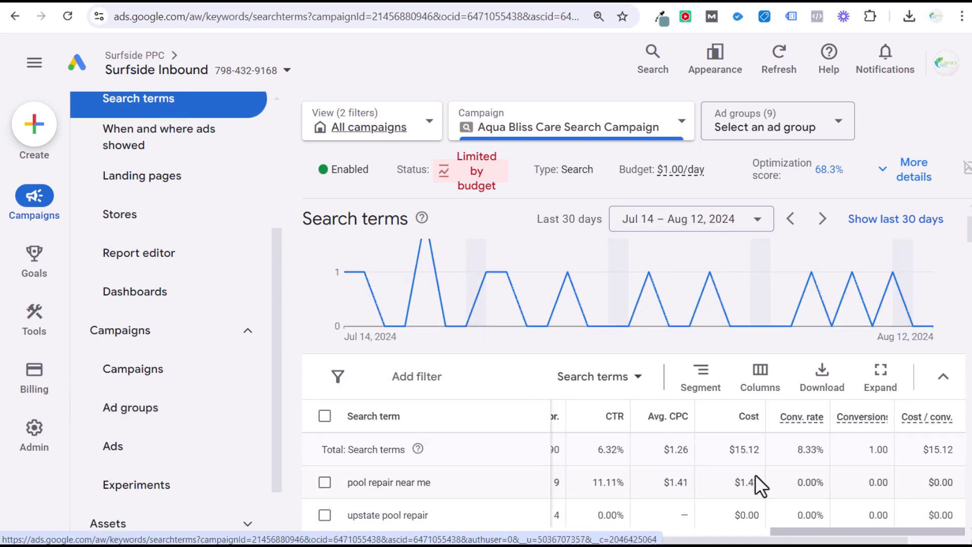
drag(800, 538, 494, 524)
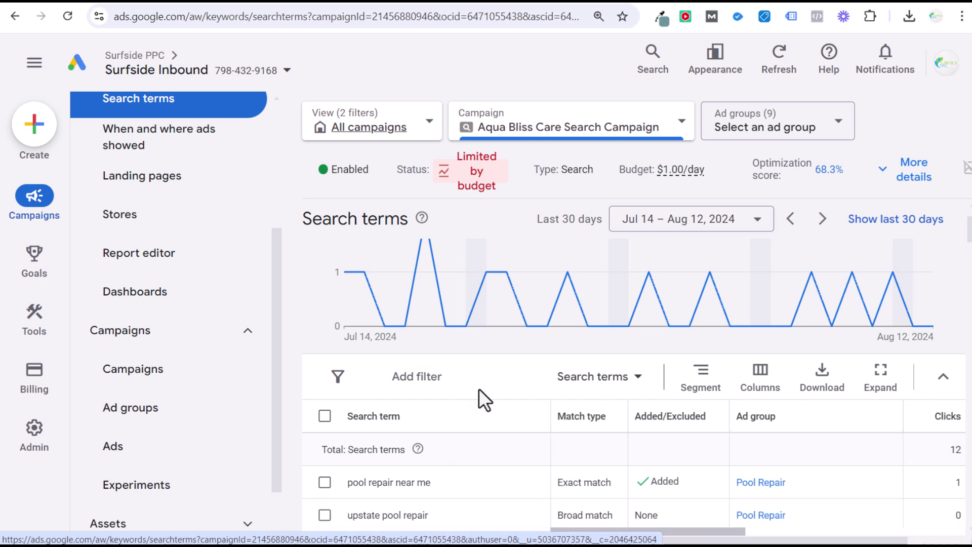
- Switch to the Surfside Inbound Patreon page and view its pinned course post and the Surfside Inbound Marketing Course 2024 video on YouTube
mouse_move(43, 445)
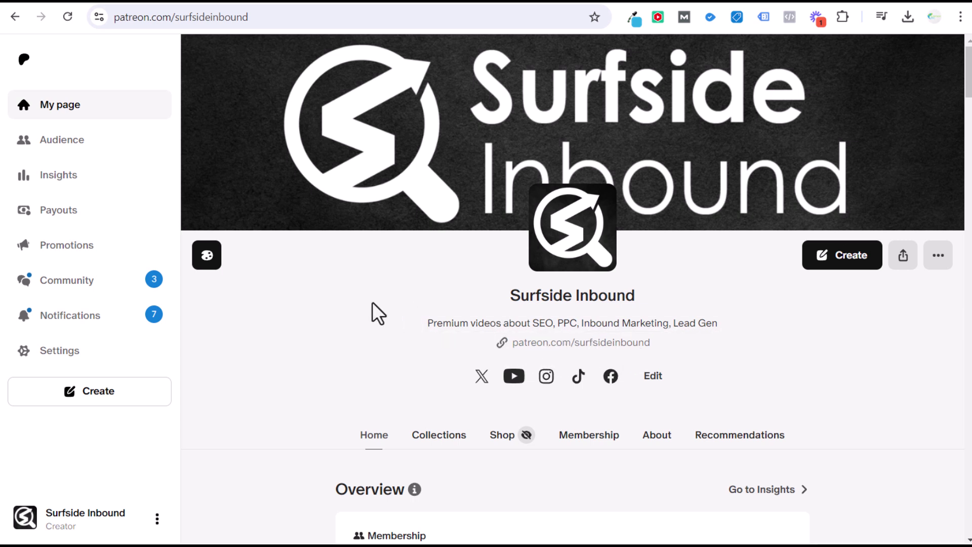
click(329, 6)
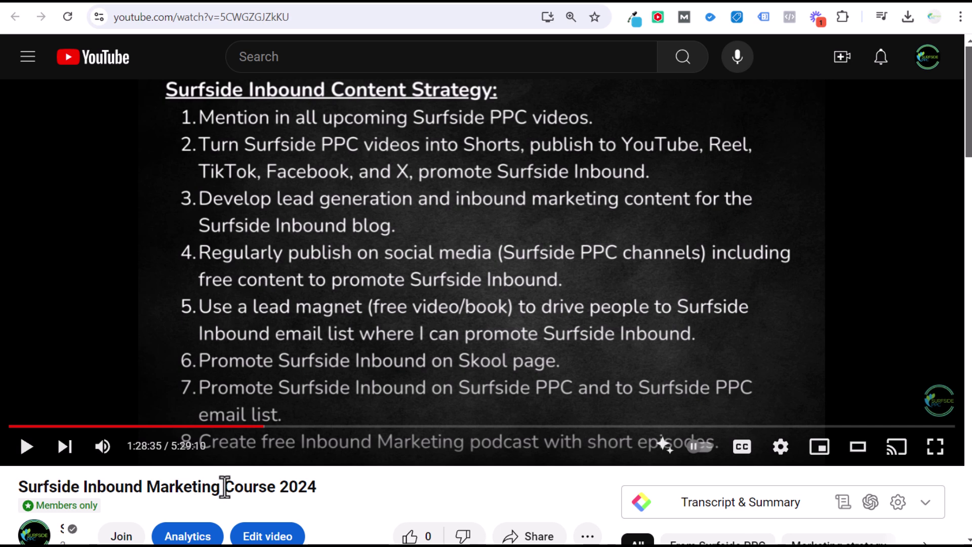
click(358, 5)
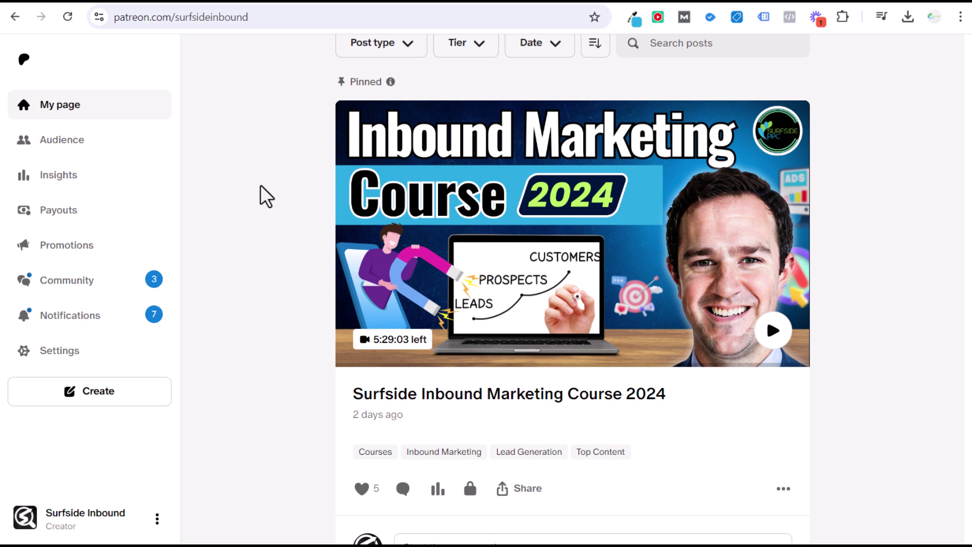
click(331, 6)
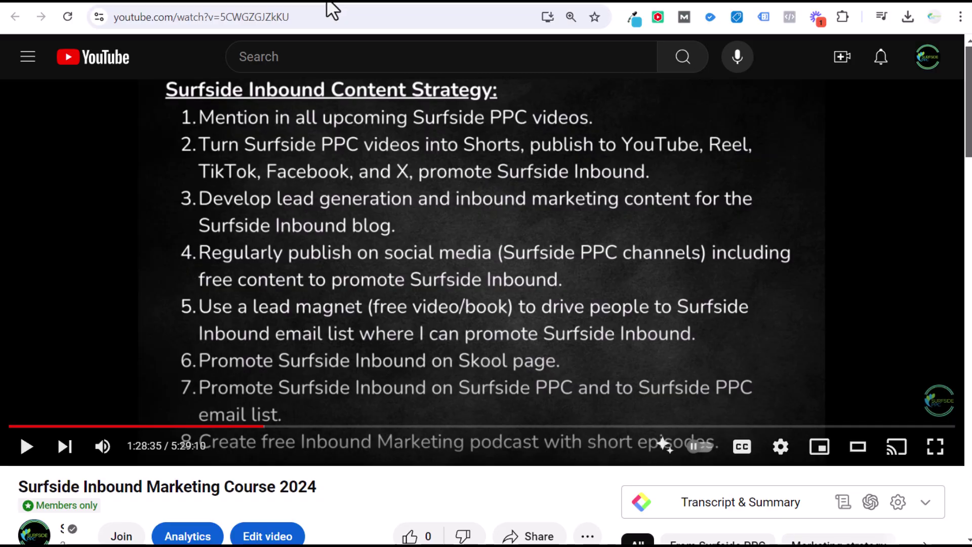